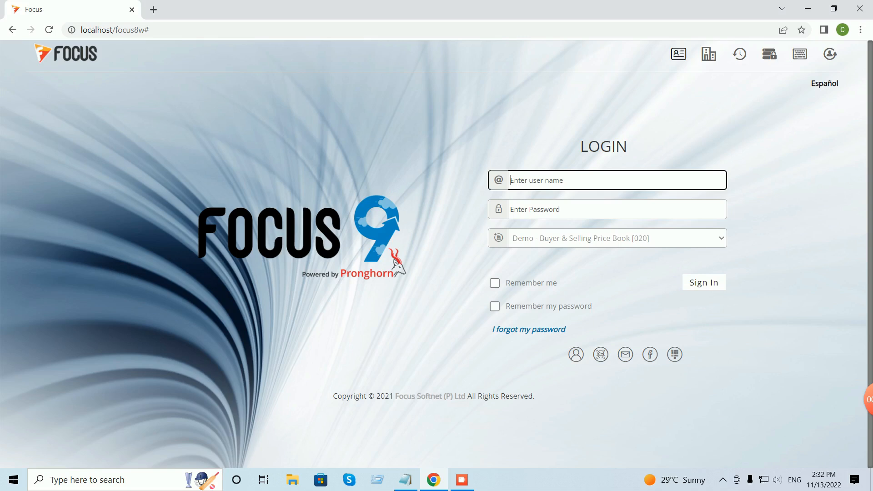
Sign in to the Demo - Buyer & Selling Price Book company with the user name and password.
type("su")
left_click(617, 209)
type("s")
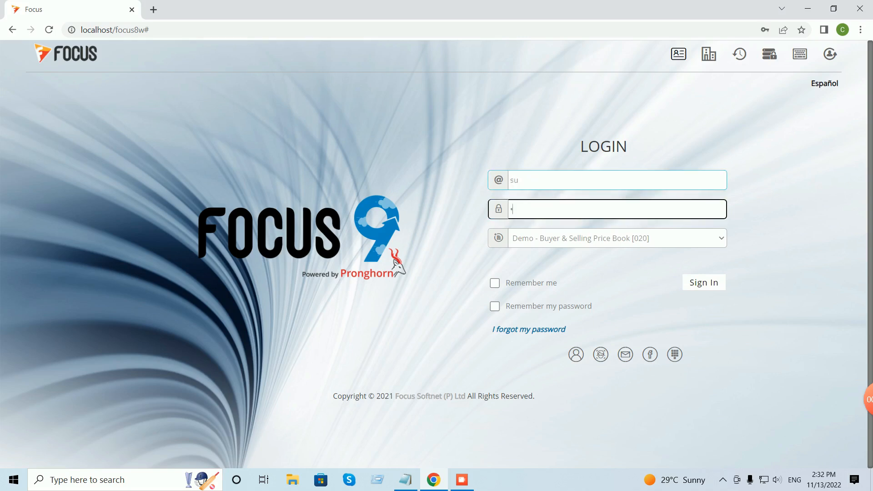
key("Return")
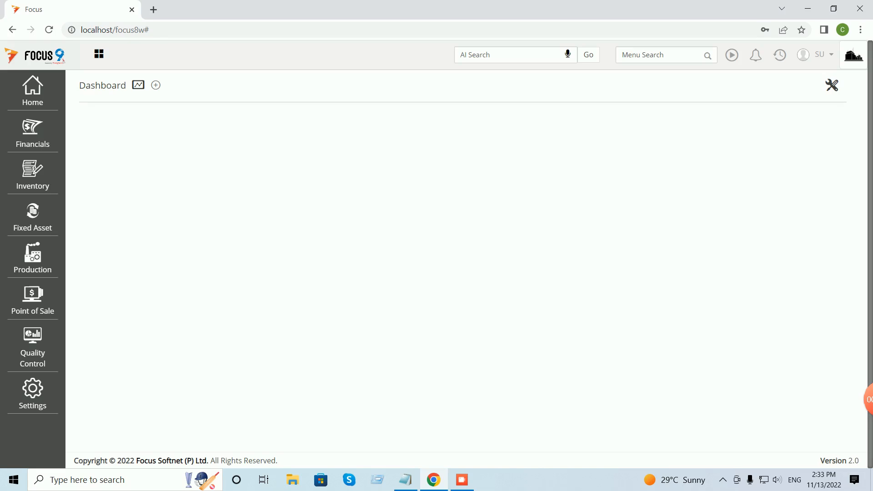
Open the Buyer Price Book form from Home > Masters > Item.
left_click(33, 91)
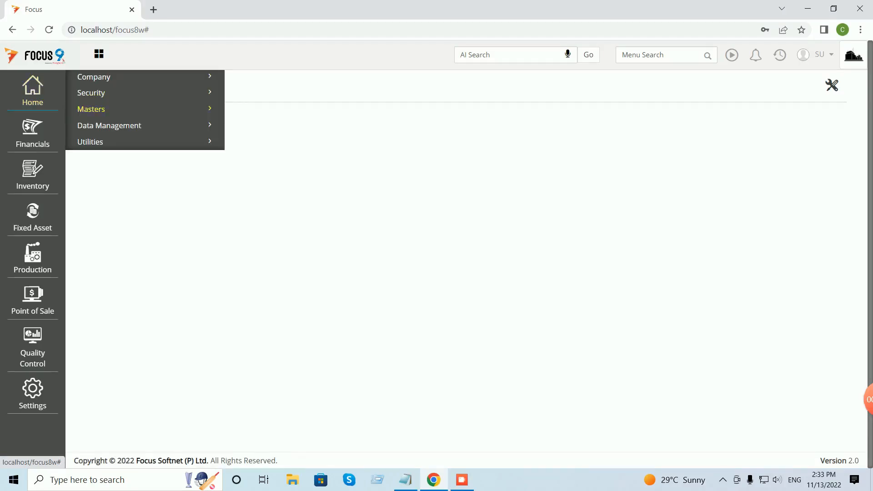
left_click(91, 110)
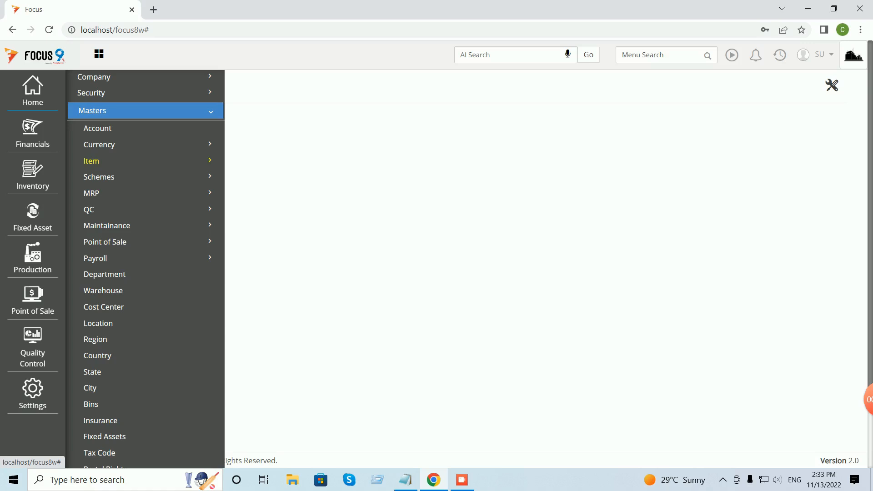
left_click(91, 161)
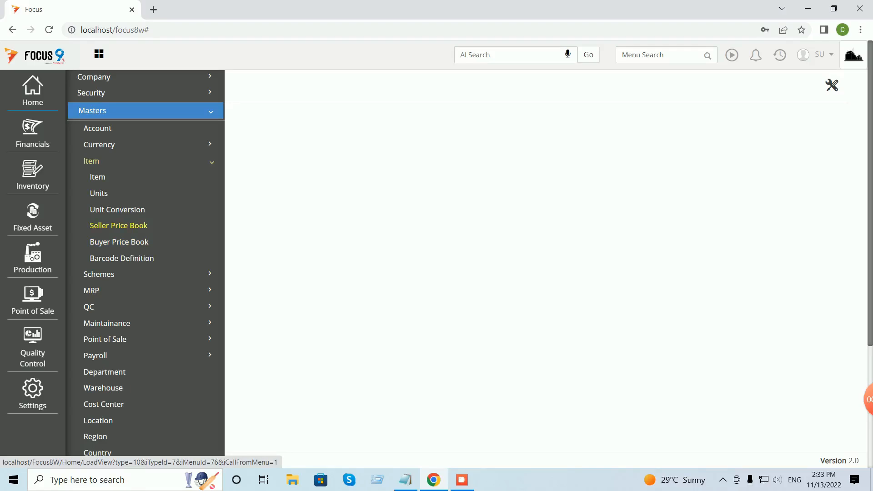
left_click(119, 242)
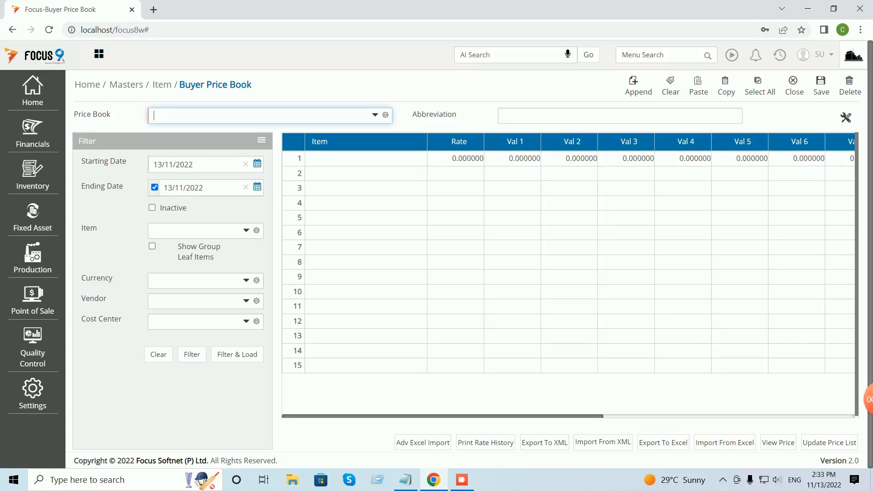
Name the price book 'Buyer Price Book', start it 01/04/2022, and remove the ending date.
type("Buyer")
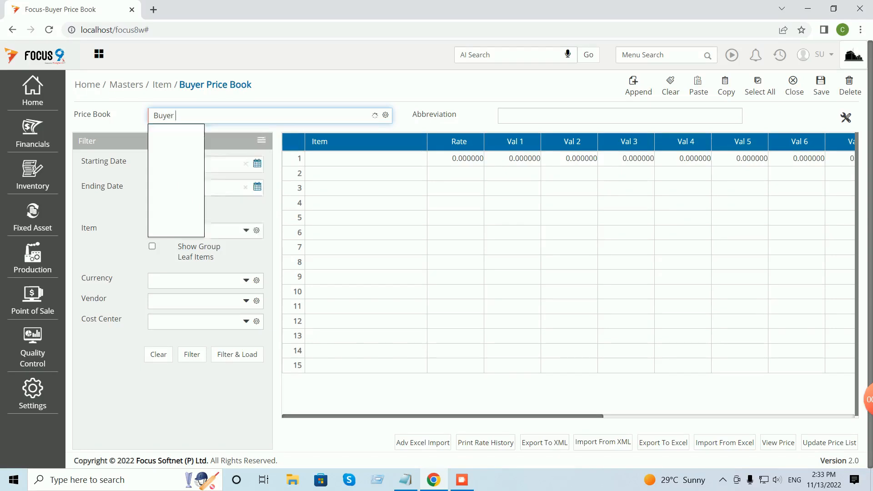
type(" Price Book")
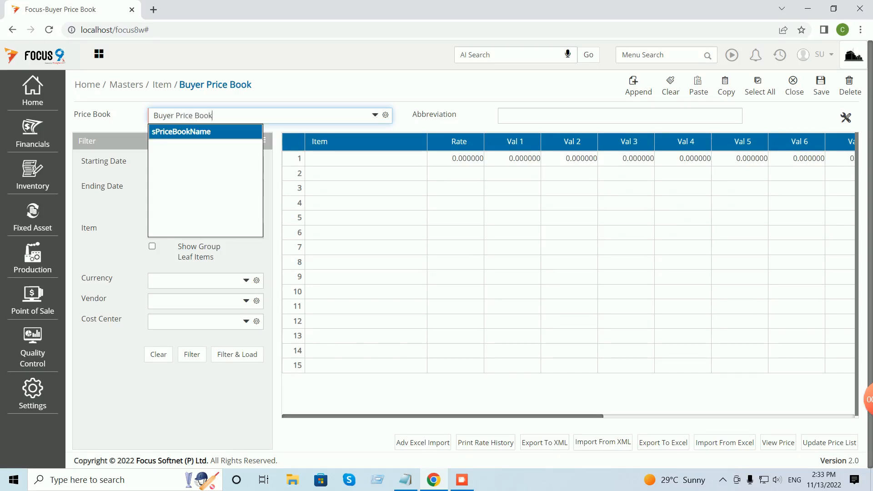
key("Tab")
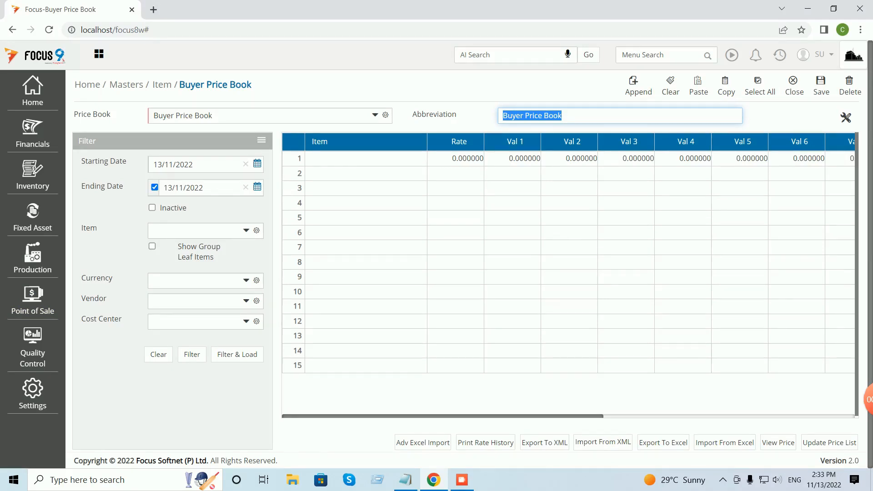
left_click(258, 164)
left_click(193, 195)
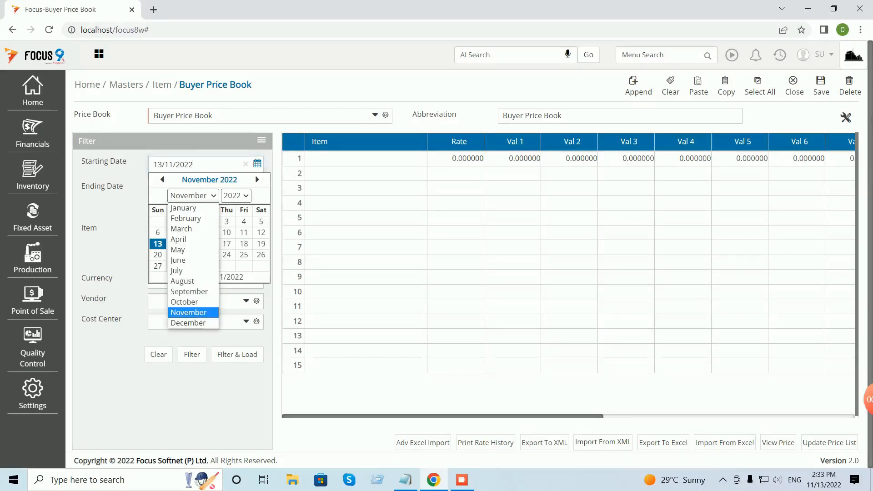
left_click(194, 238)
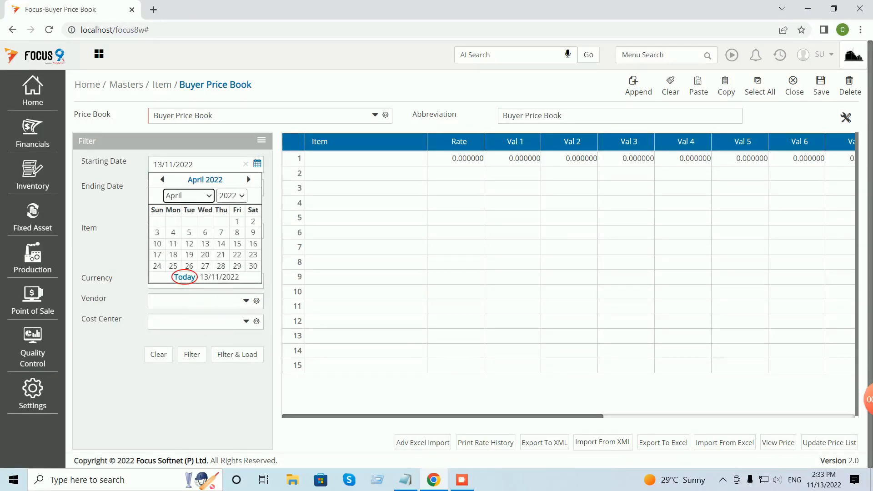
left_click(237, 221)
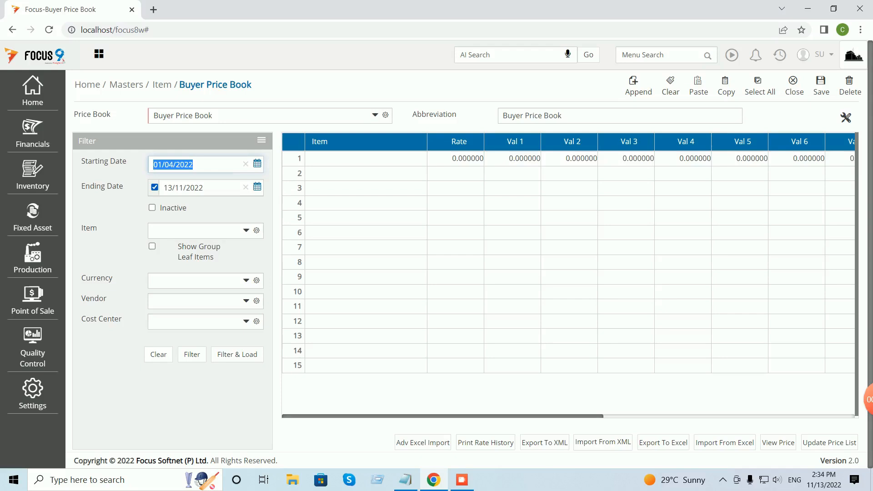
left_click(155, 187)
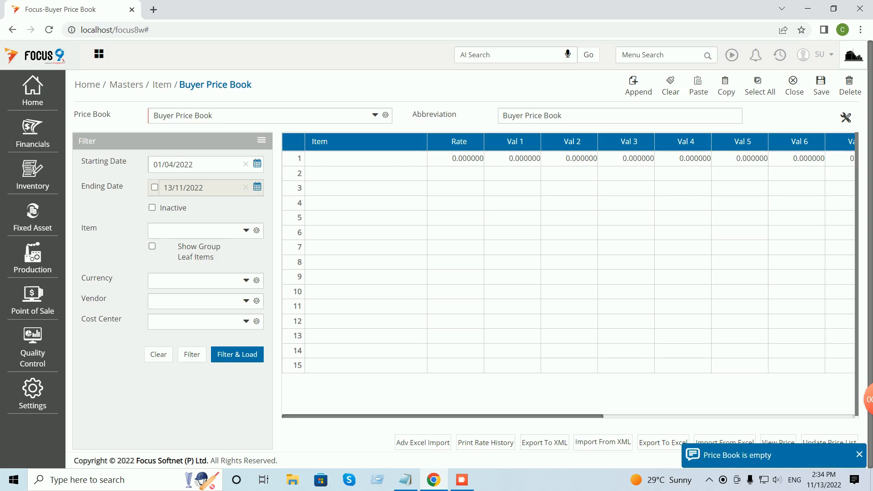
Enter item FG at rate 100 in row 1 and save the price book.
mouse_move(295, 351)
left_click(358, 158)
type("fg")
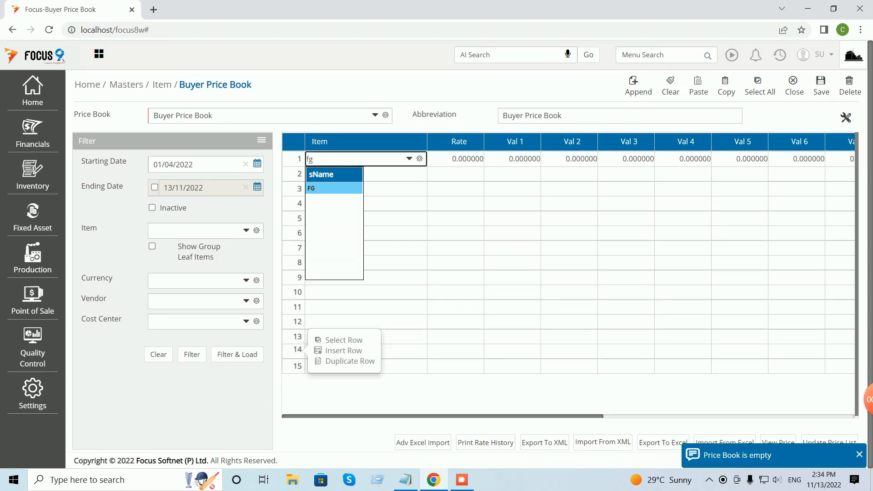
key("Return")
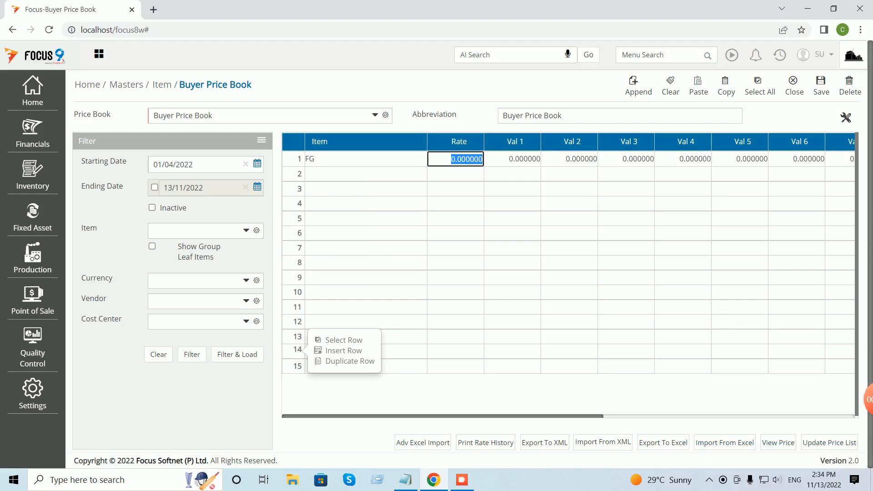
type("100")
key("Tab")
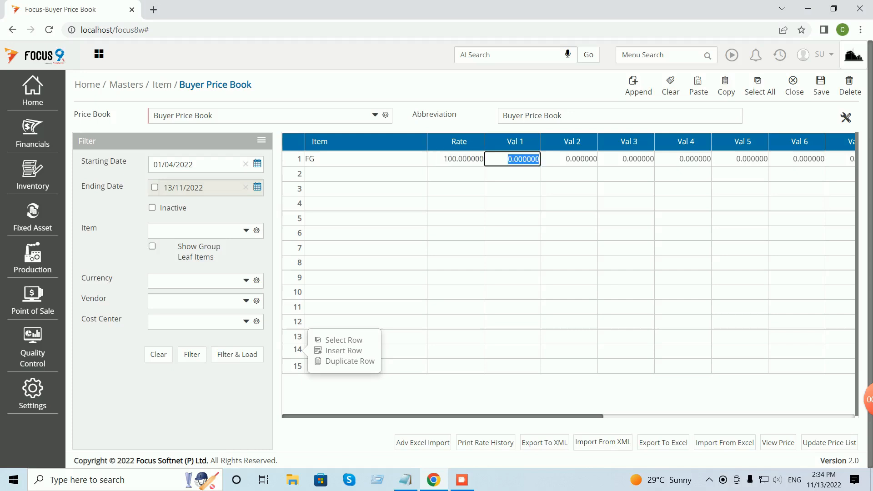
left_click(822, 86)
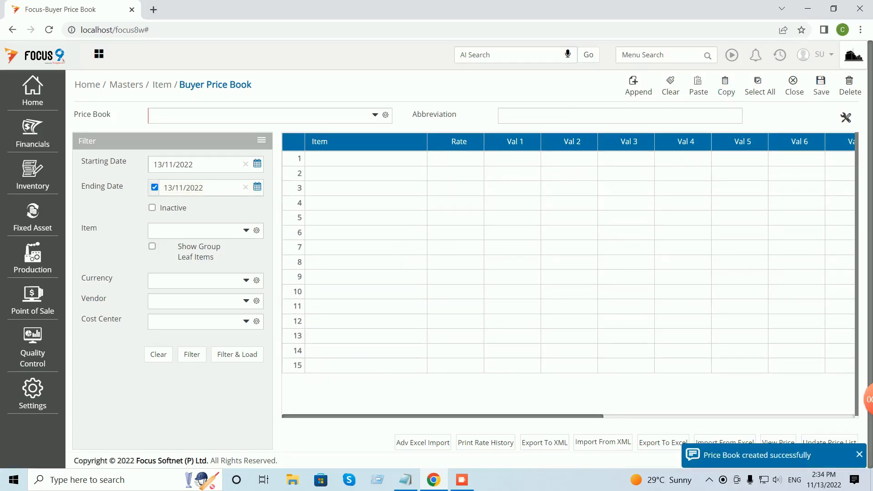
Reselect Buyer Price Book and load its saved entries with Filter & Load.
left_click(376, 115)
left_click(203, 146)
key("Tab")
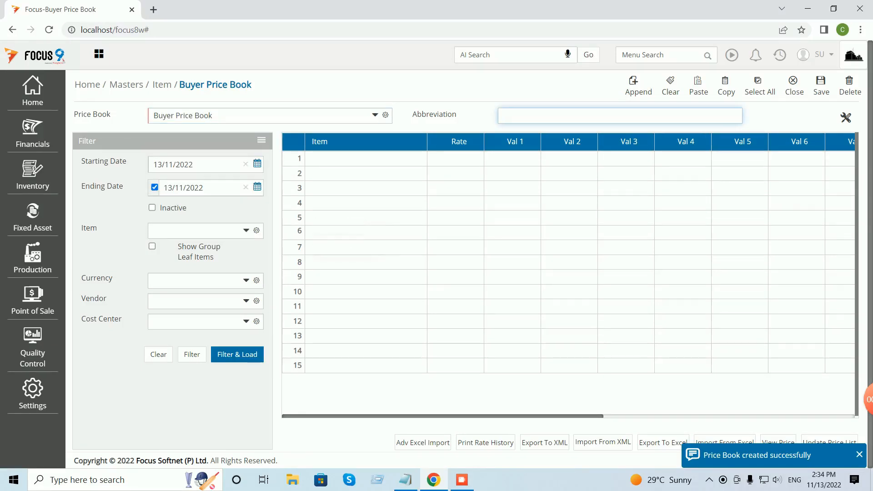
left_click(237, 355)
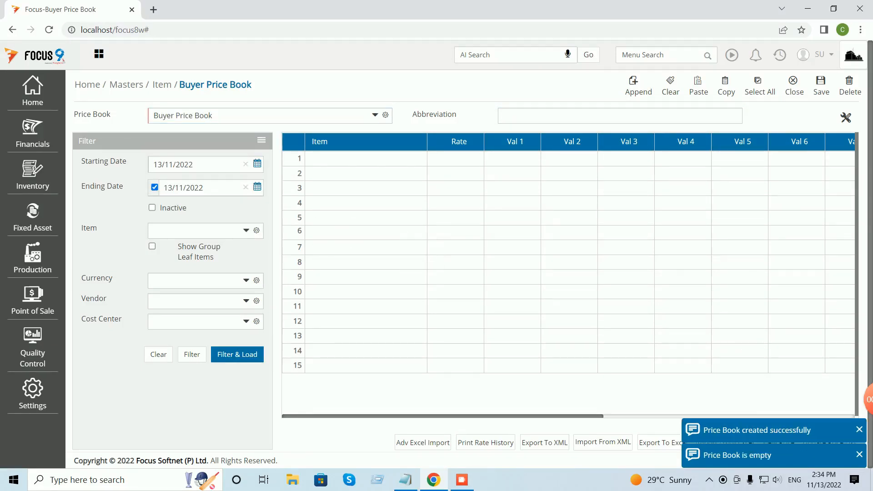
left_click(237, 354)
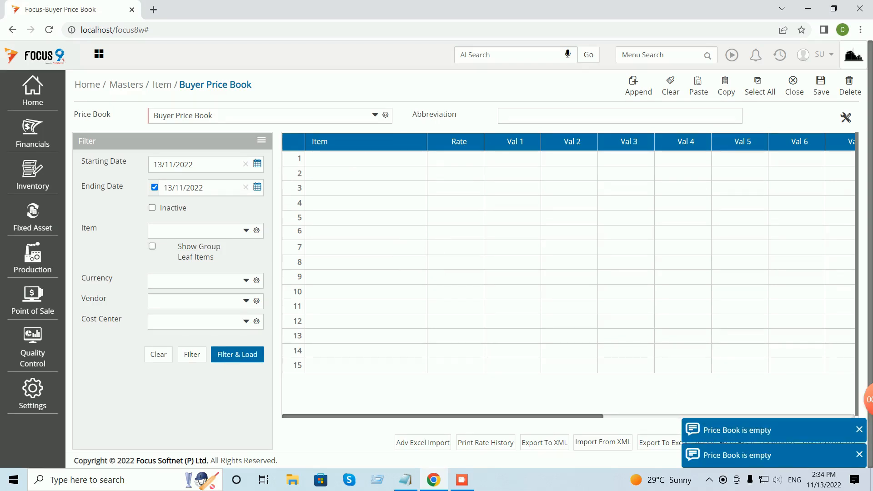
left_click(375, 115)
key("Tab")
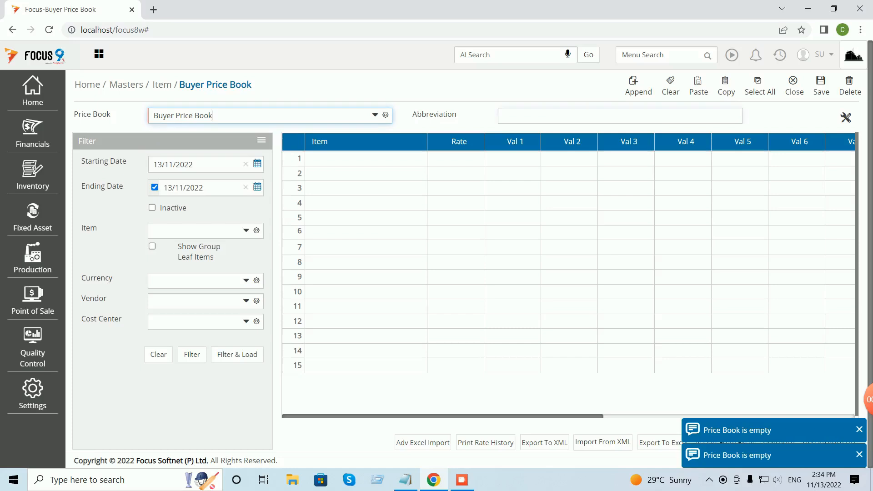
key("Tab")
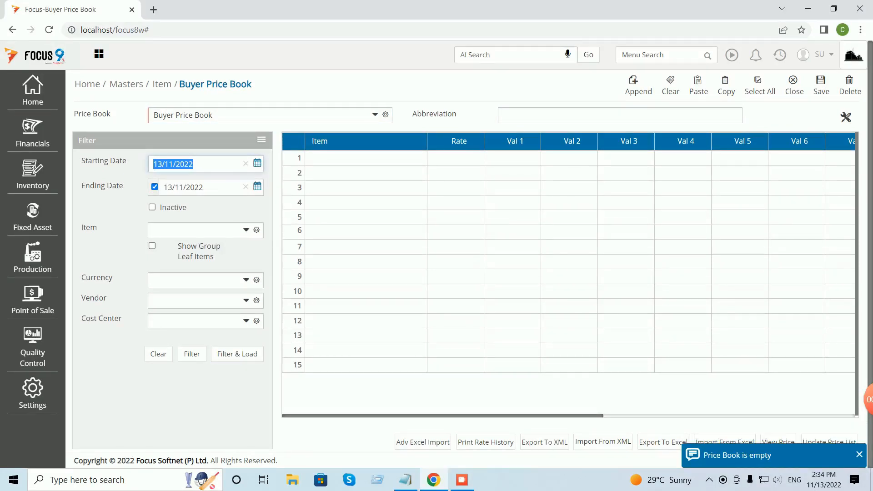
left_click(860, 455)
left_click(237, 354)
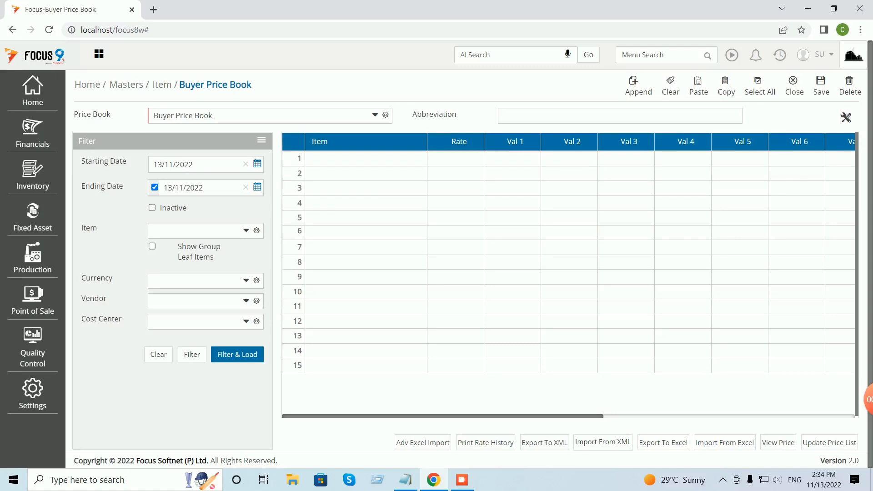
Close the form, log out, and sign back in with the user name and password.
left_click(795, 85)
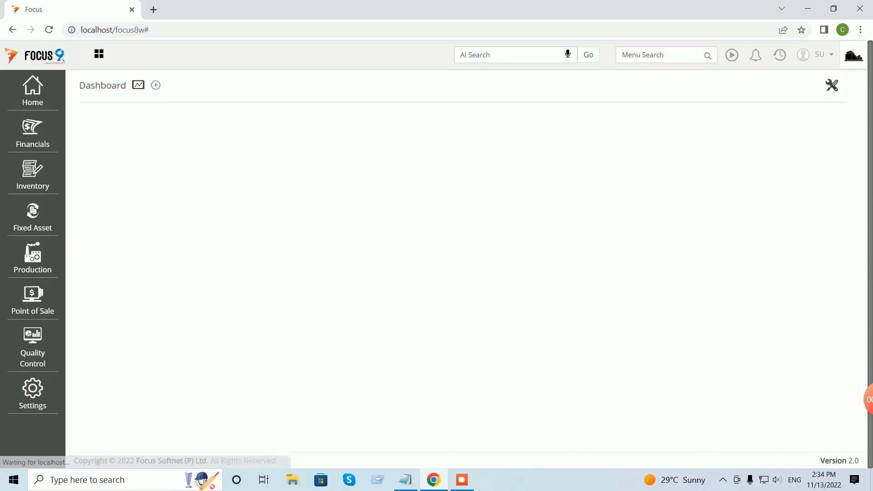
left_click(819, 54)
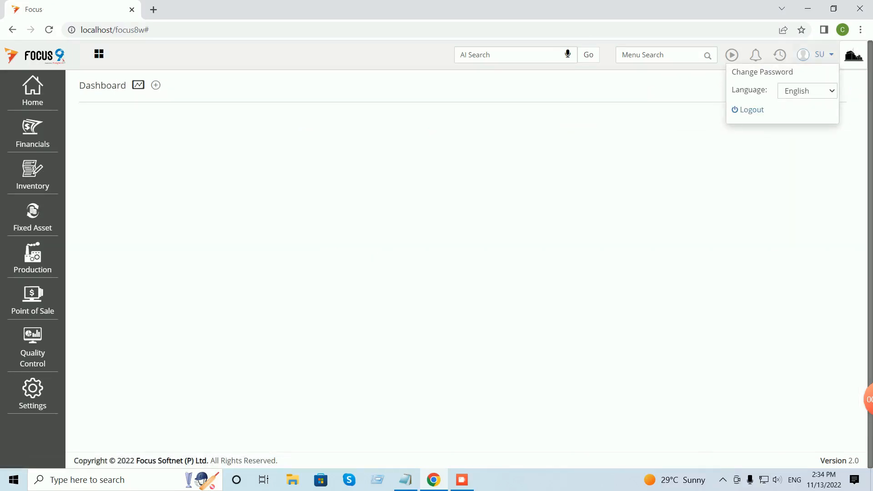
left_click(750, 109)
type("su")
key("Tab")
type("su")
key("Return")
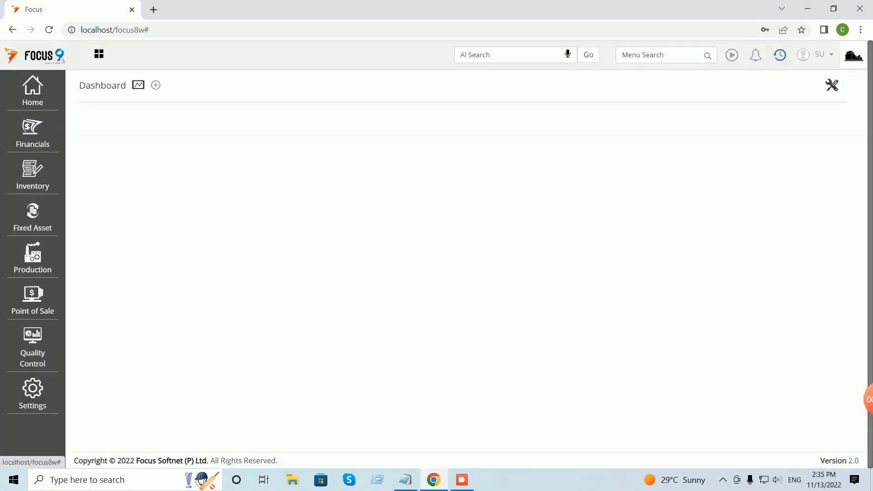
Reopen Buyer Price Book from recent pages and select the Buyer Price Book.
left_click(781, 55)
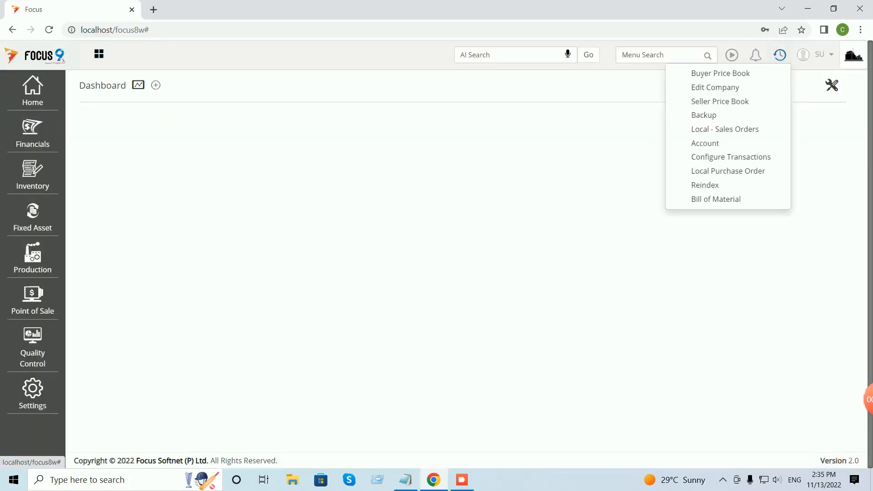
left_click(720, 73)
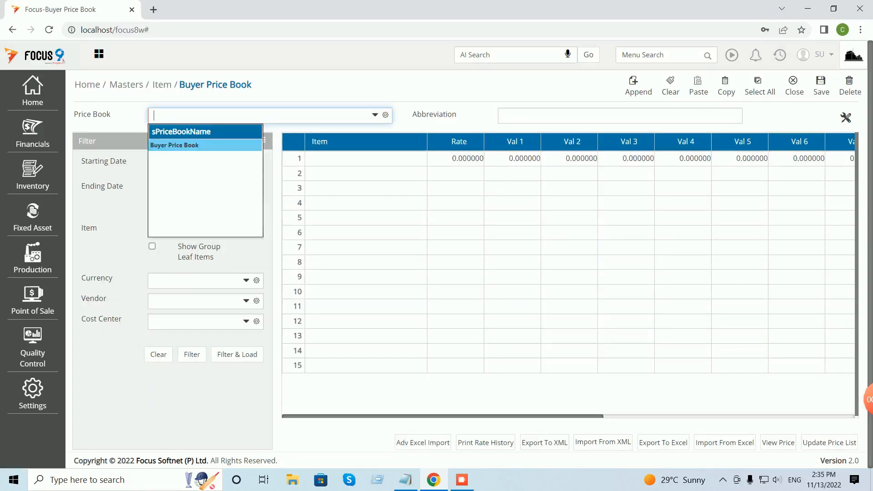
key("Return")
key("Tab")
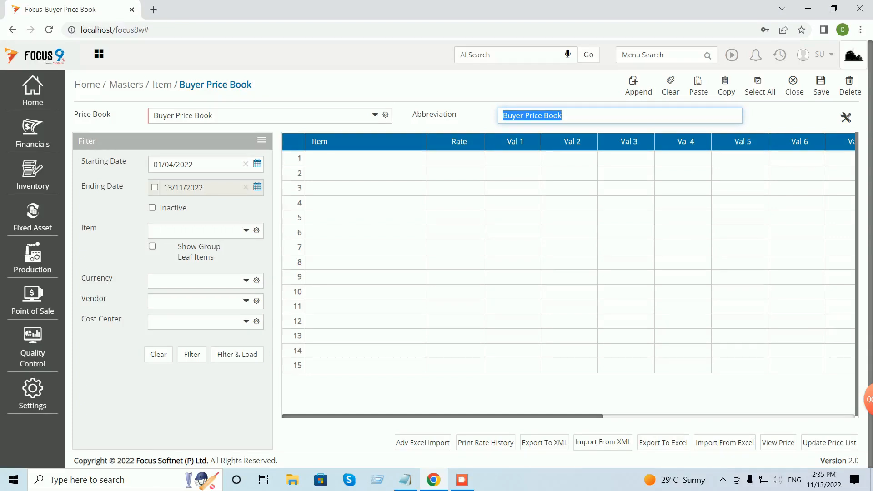
Load the saved FG rate of 100, check the Status column, and show optional grid columns.
left_click(237, 354)
left_click(298, 321)
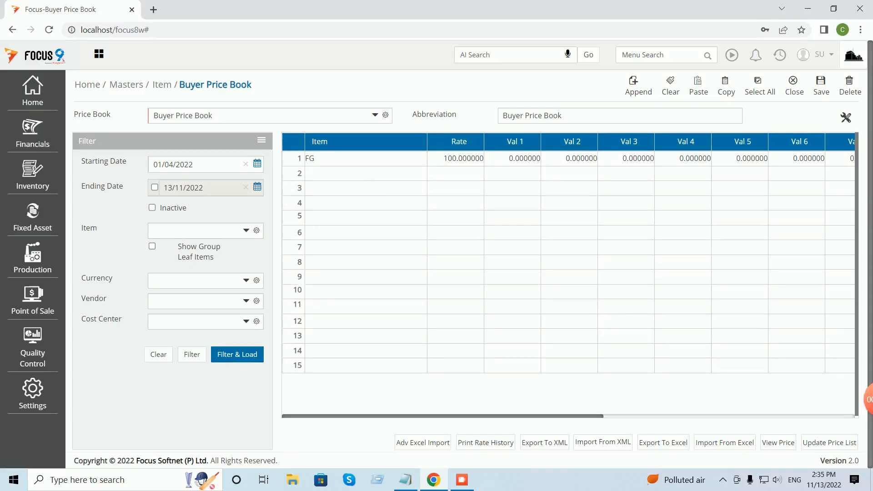
mouse_move(299, 215)
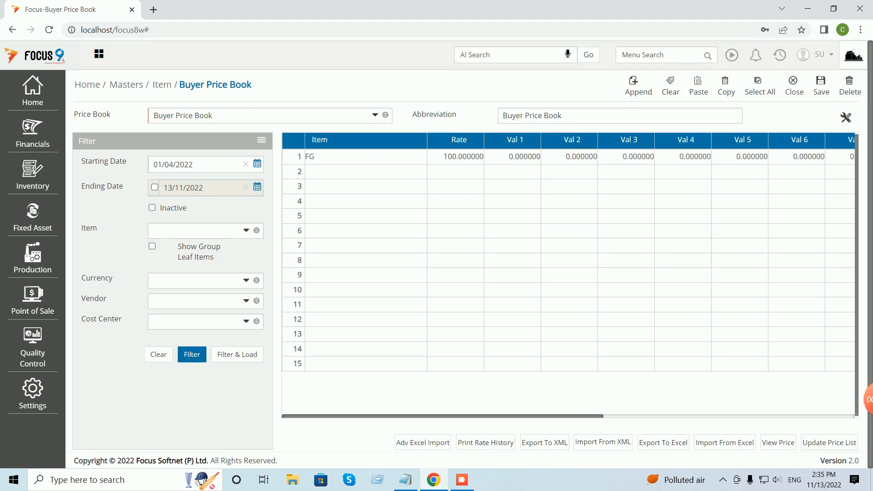
scroll(568, 273, "right", 10)
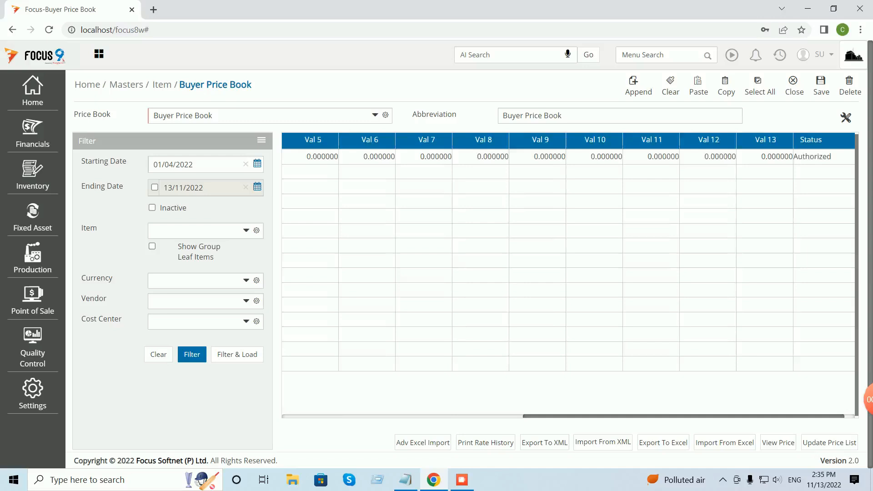
scroll(569, 273, "left", 10)
left_click(847, 118)
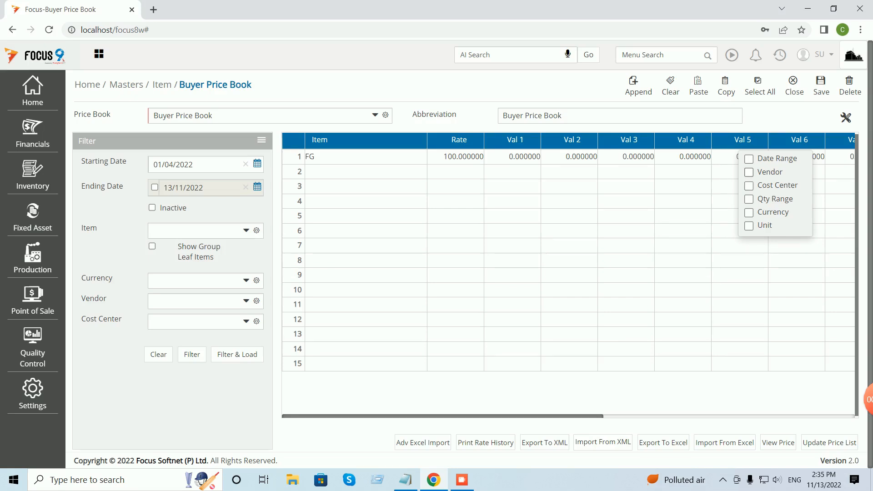
Keep Vendor as a grid column, add then drop Cost Center, and select row 1's Vendor cell.
left_click(749, 172)
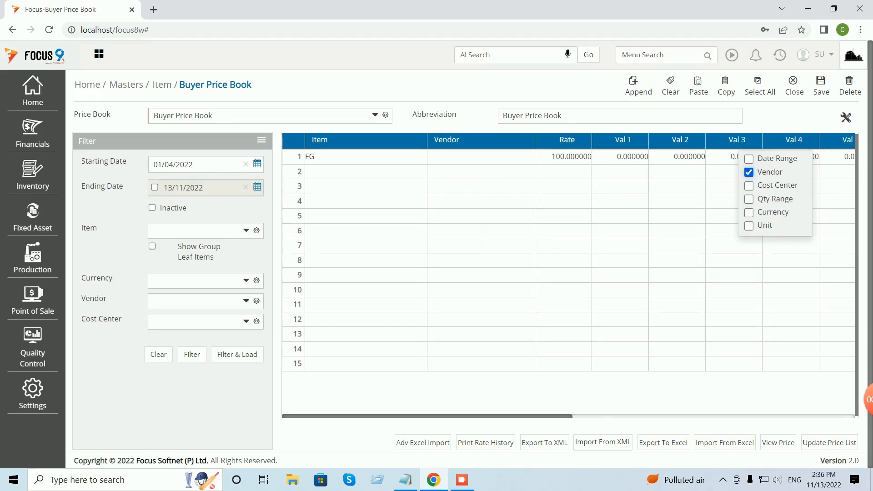
left_click(748, 172)
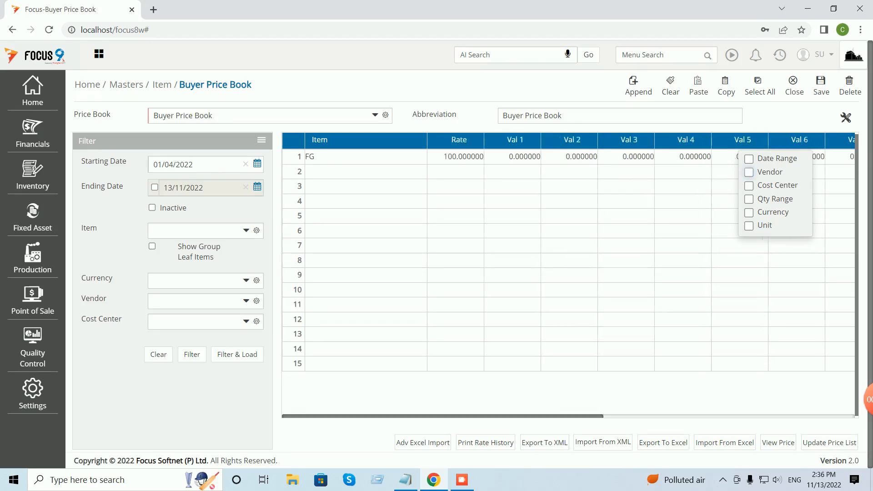
left_click(749, 172)
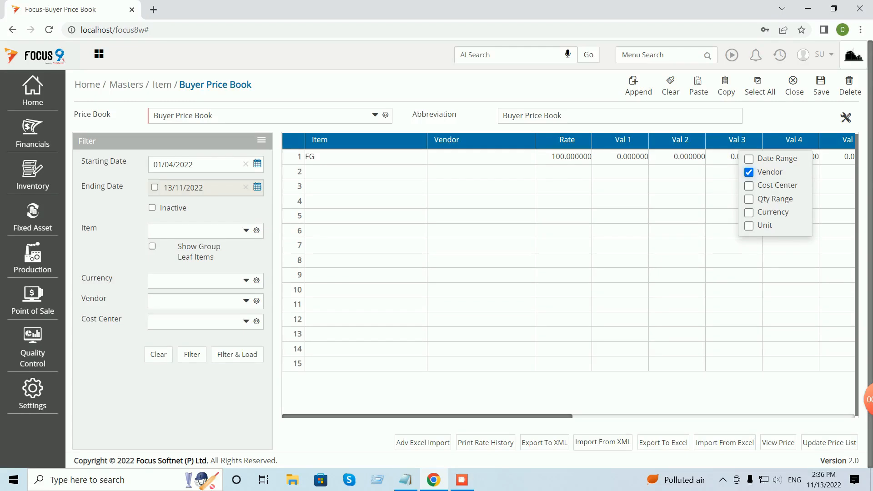
left_click(749, 186)
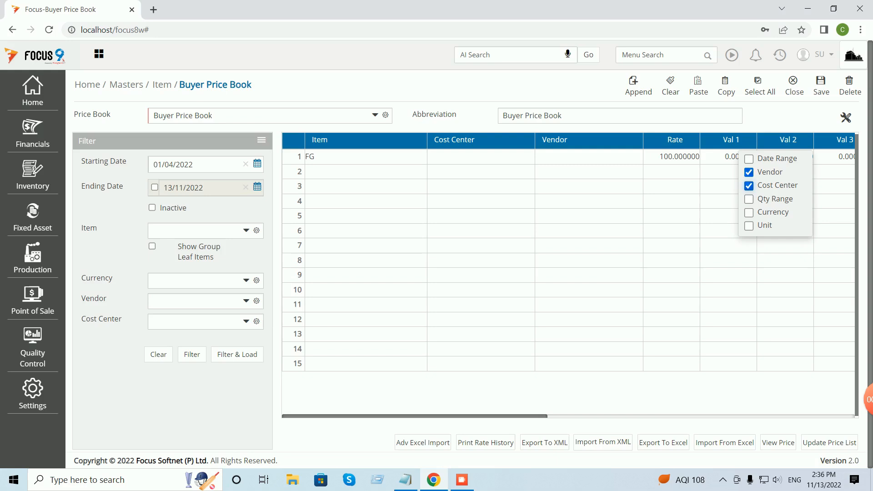
key("space")
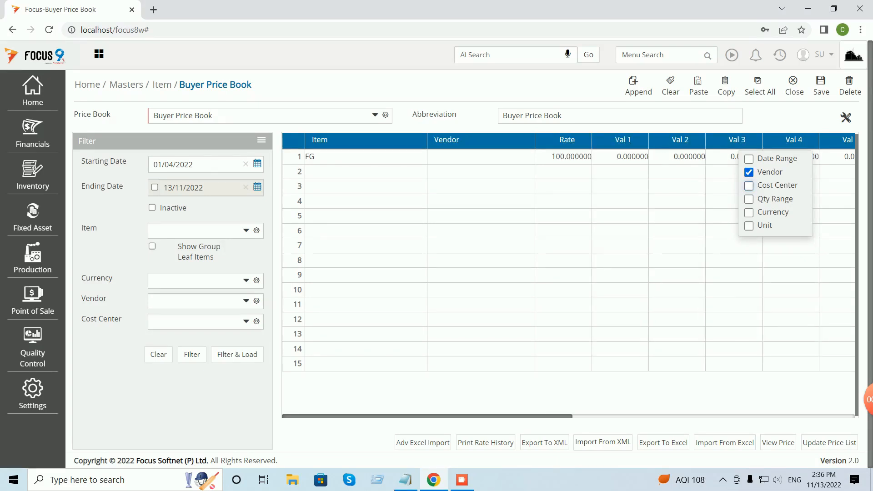
left_click(476, 157)
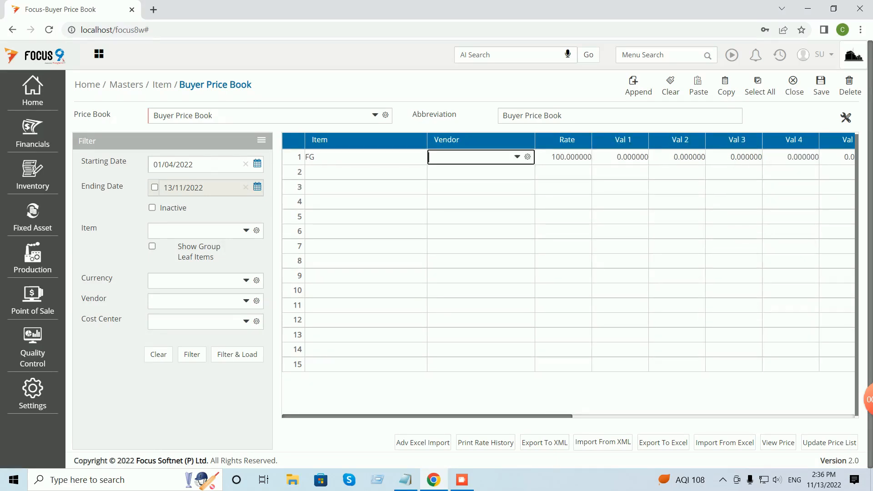
Set row 1's vendor to Vendor A - Local Supplier.
type("V")
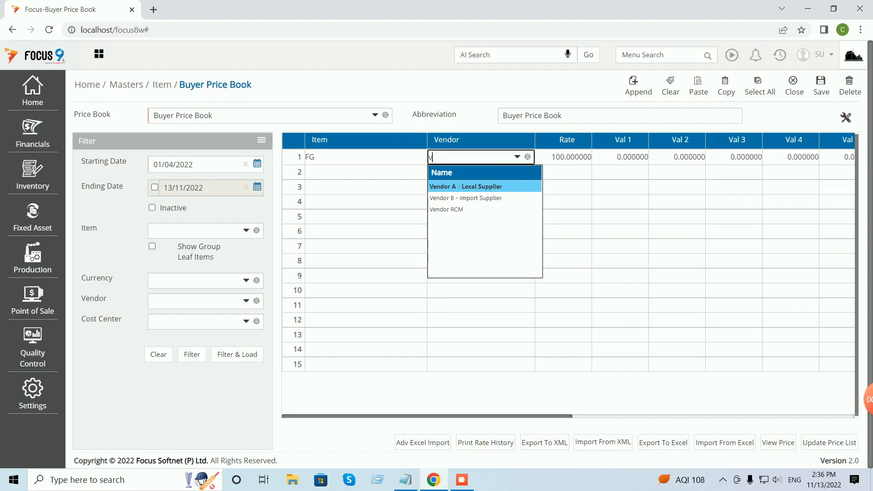
key("Return")
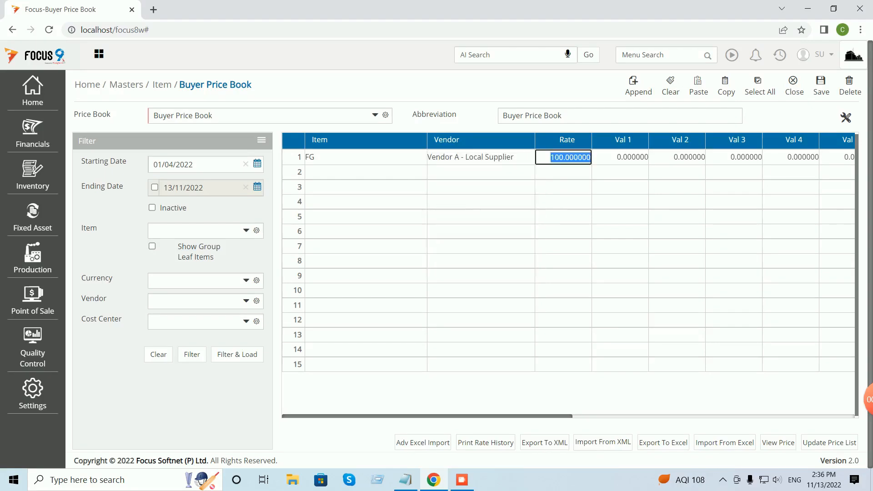
key("Return")
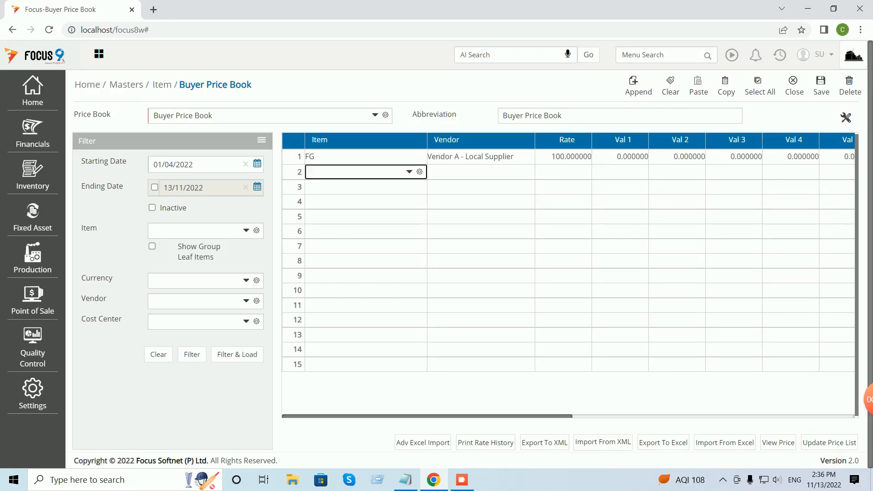
Add row 2 with item FG, Vendor B - Import Supplier, and rate 110.
type("fg")
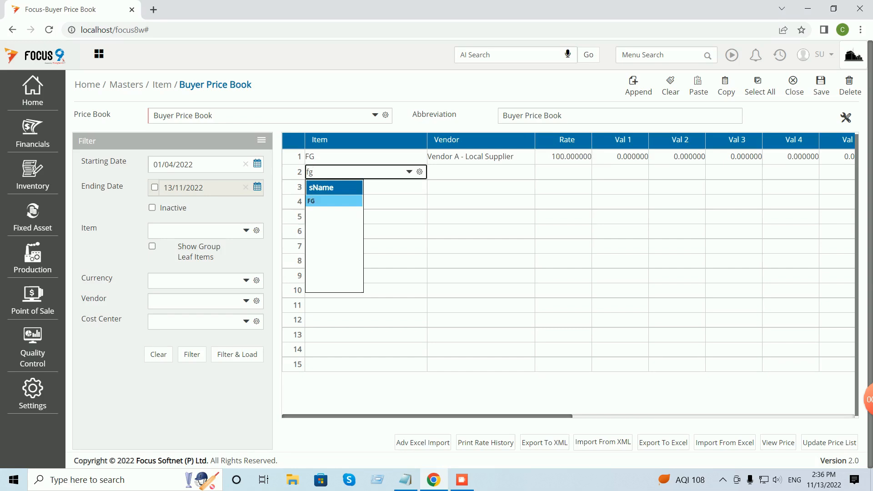
key("Return")
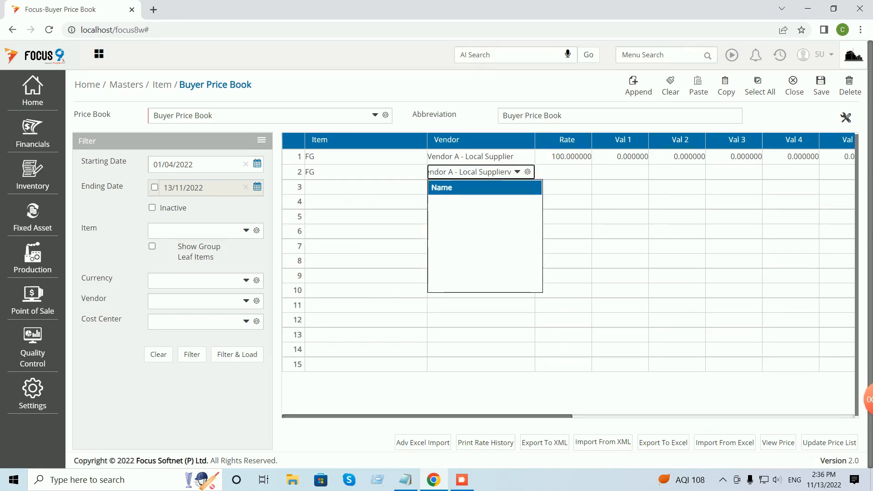
key("BackSpace")
key("BackSpace")
key("BackSpace")
key("BackSpace")
key("BackSpace")
key("BackSpace")
key("BackSpace")
key("BackSpace")
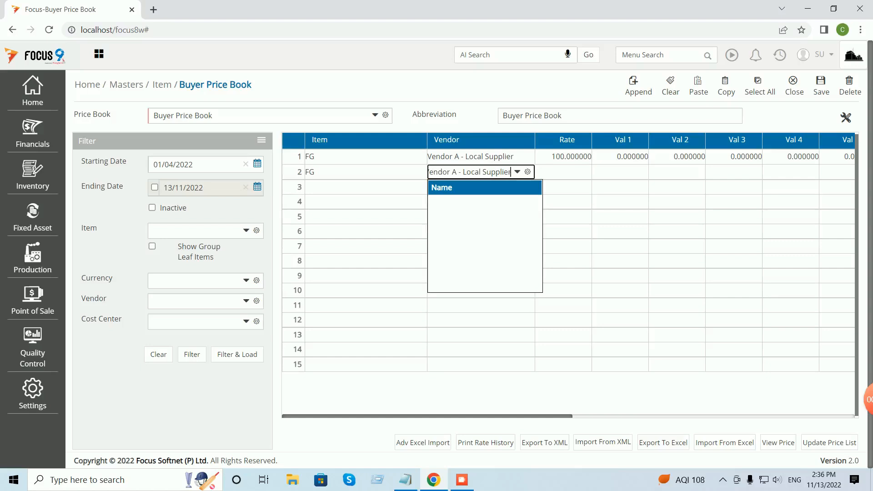
key("BackSpace")
key("BackSpace")
key("BackSpace")
key("BackSpace")
key("BackSpace")
key("BackSpace")
key("BackSpace")
key("BackSpace")
key("BackSpace")
key("BackSpace")
key("BackSpace")
key("BackSpace")
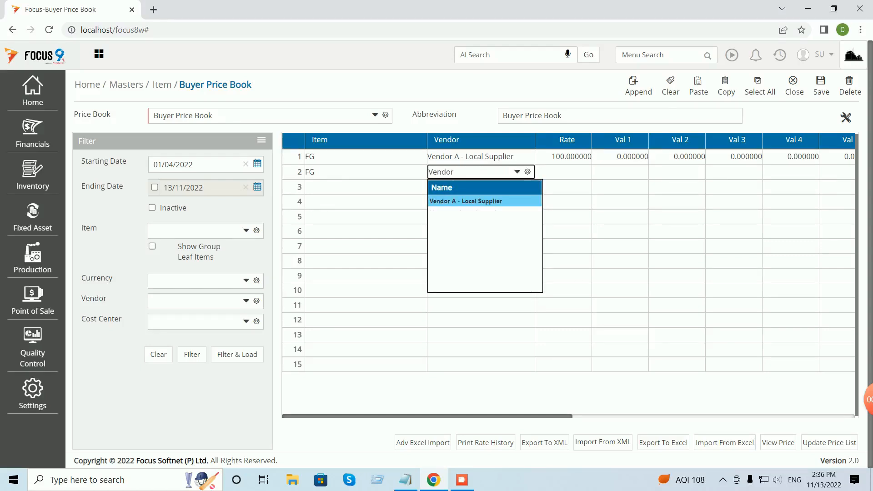
key("Down")
key("Return")
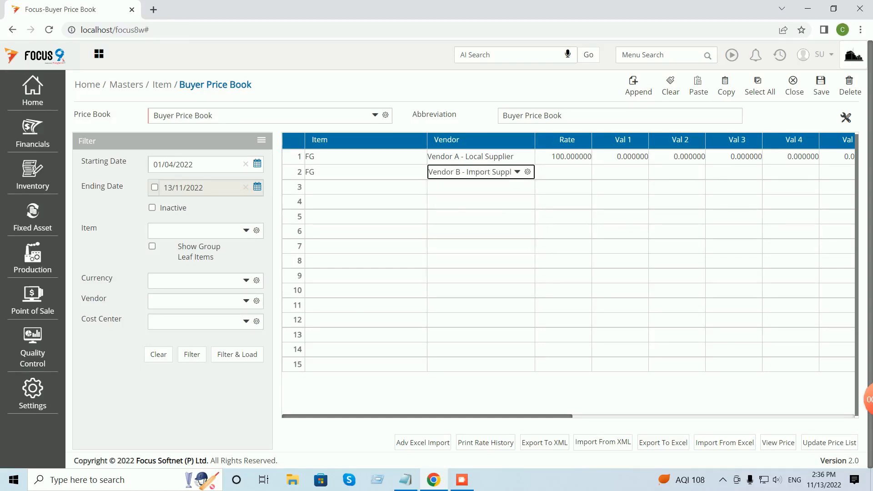
key("Tab")
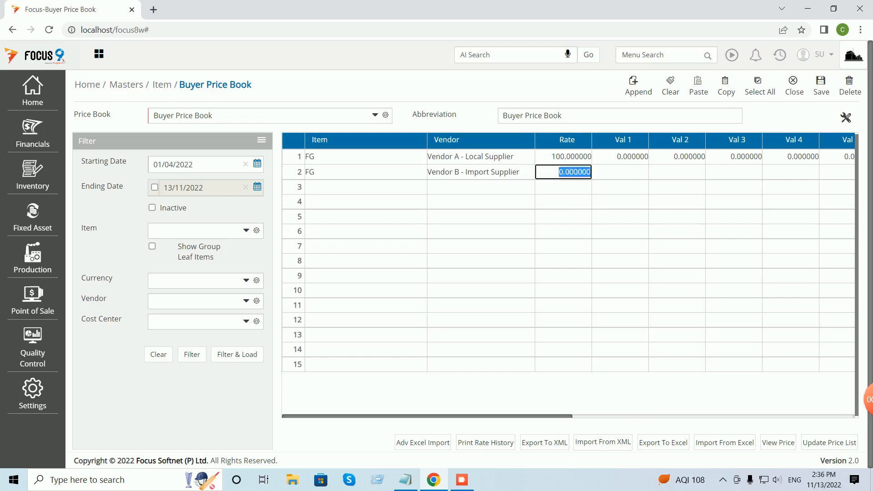
type("110")
key("Tab")
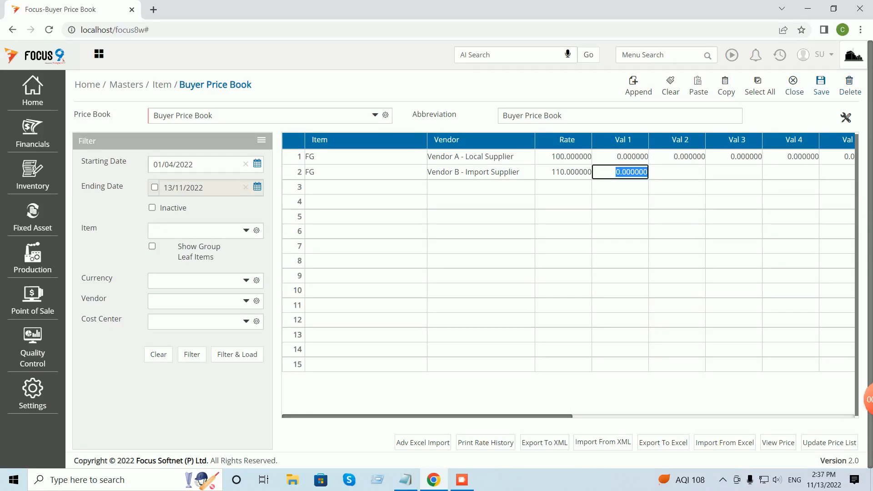
Save the vendor-wise rates, reload the Buyer Price Book, and close the form.
left_click(822, 86)
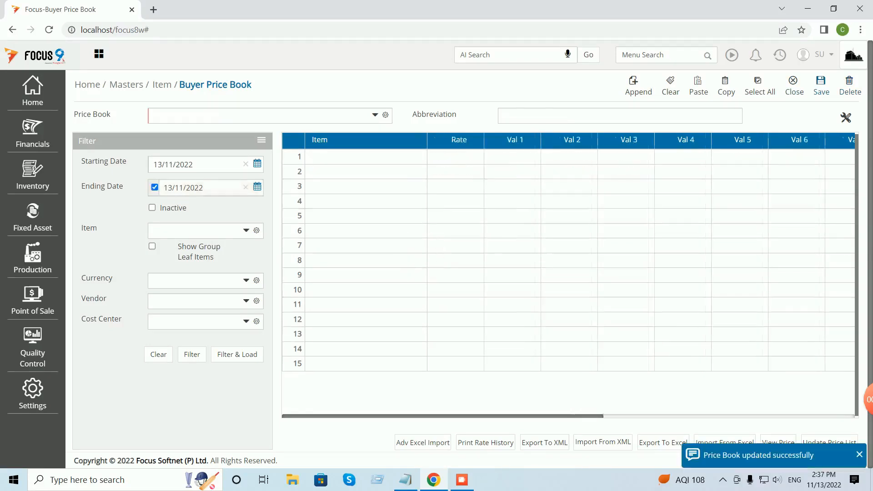
left_click(375, 115)
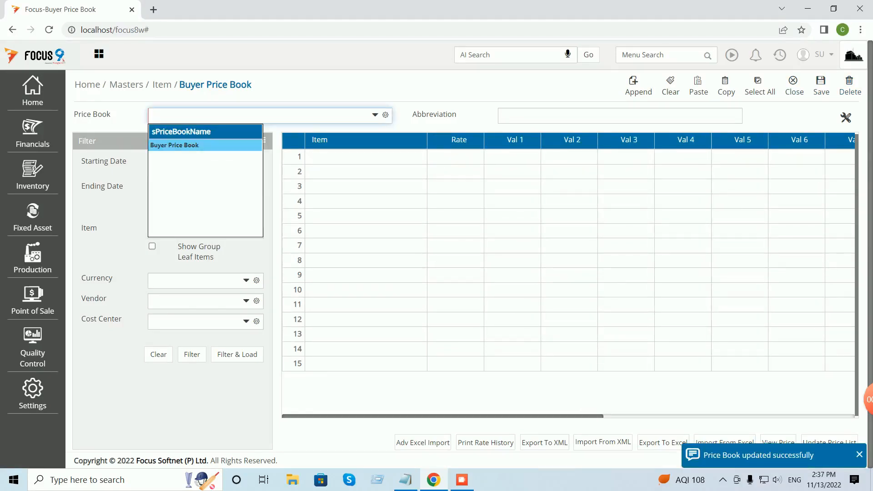
key("Return")
left_click(237, 355)
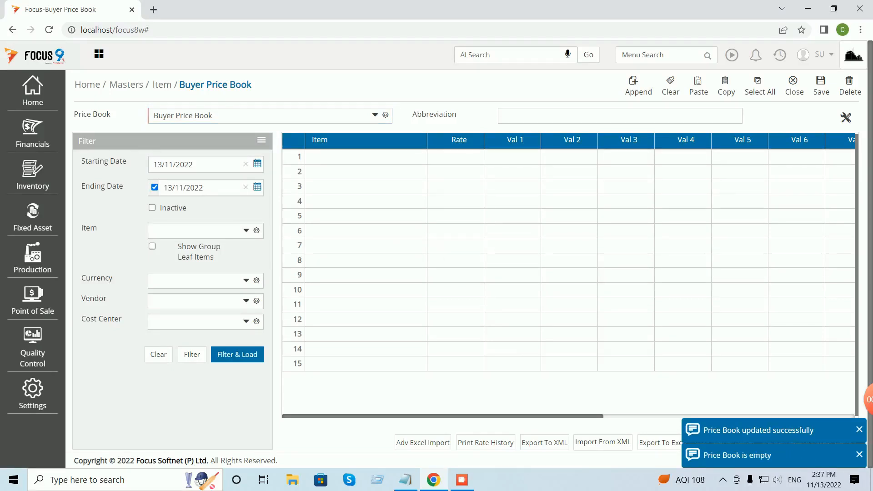
left_click(795, 85)
Log out from the SU user menu and sign back in with the user name and password.
left_click(823, 55)
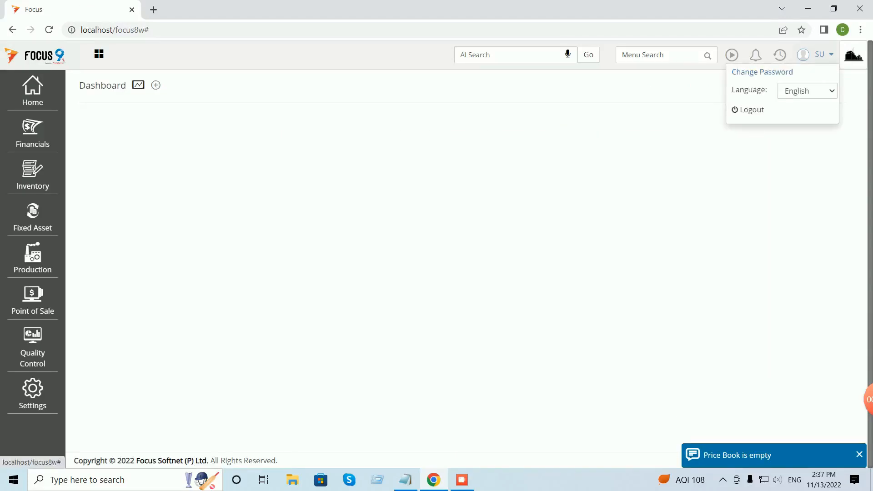
left_click(746, 110)
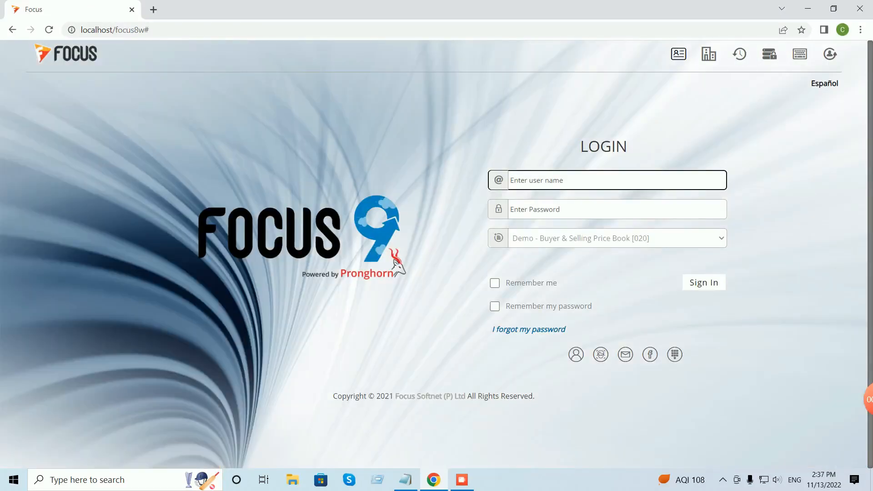
type("su")
key("Tab")
type("su")
key("Return")
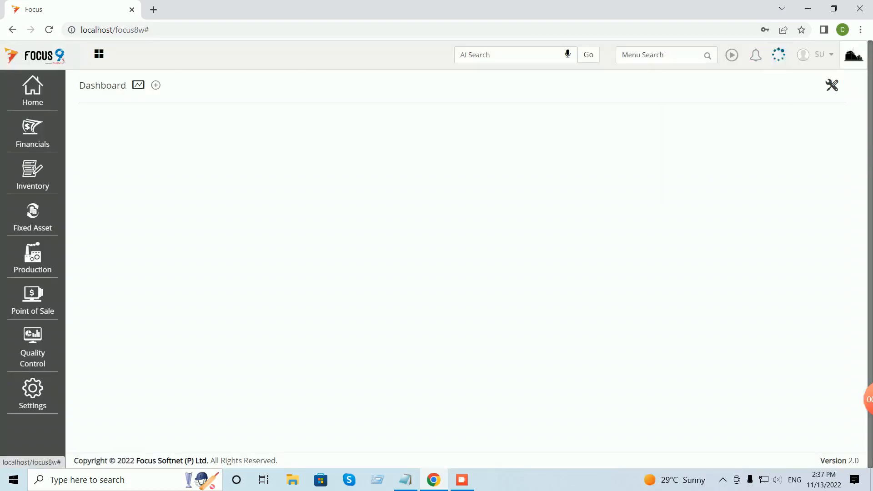
Reopen Buyer Price Book and load FG's saved rates: 100 for Vendor A, 110 for Vendor B.
left_click(781, 55)
left_click(720, 73)
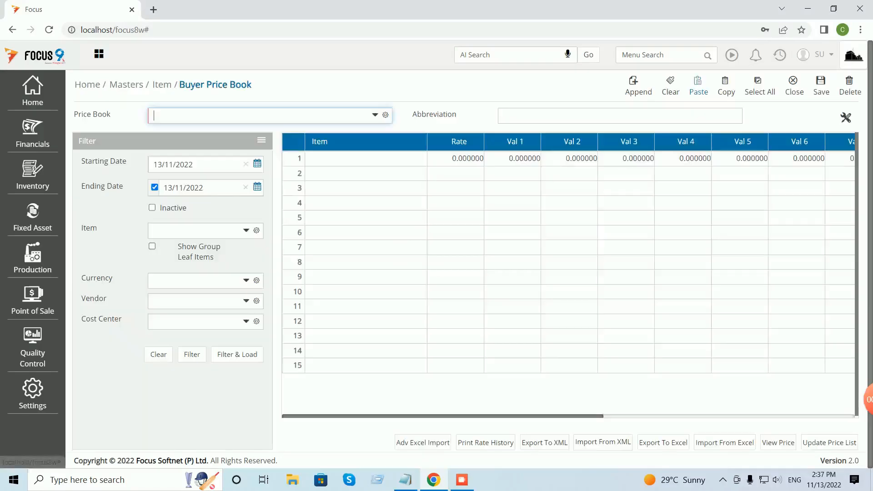
key("space")
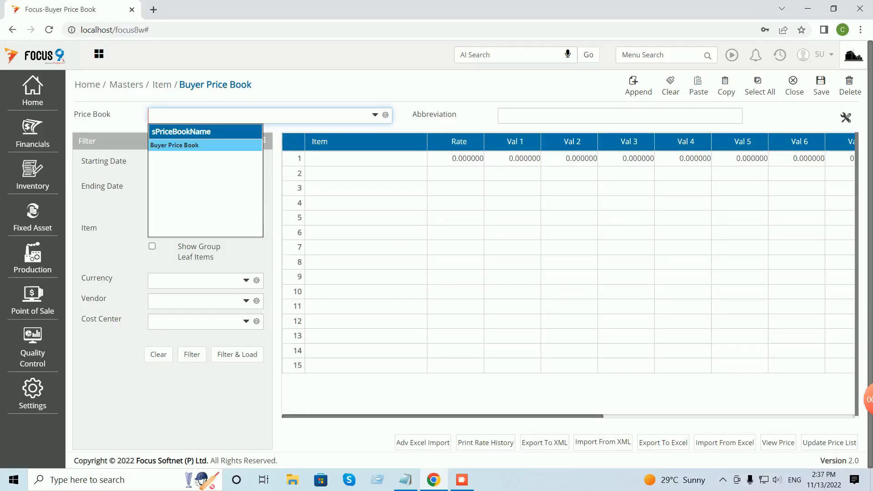
key("Return")
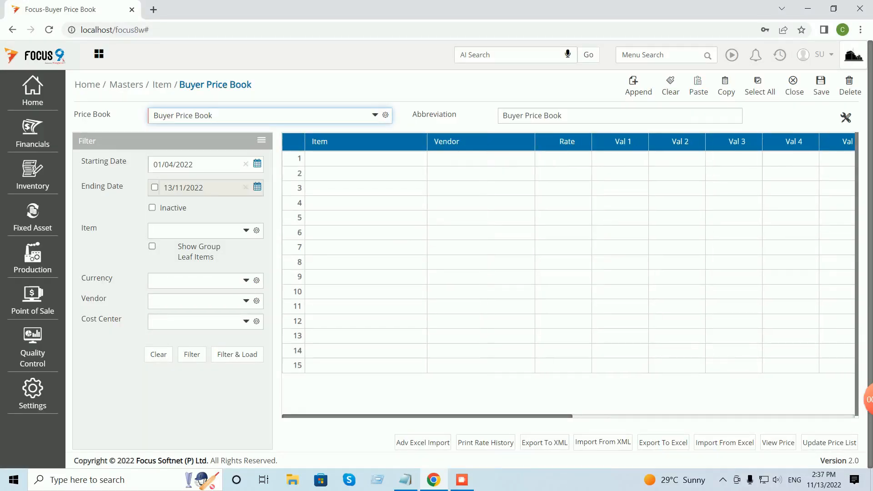
left_click(237, 355)
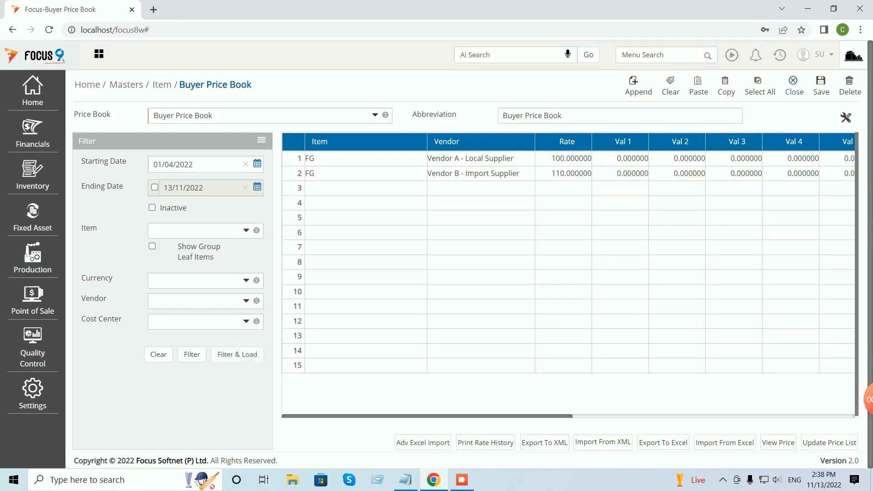
Close the price book, search 'purch' and open the Local Purchase Order voucher list's settings.
key("Escape")
left_click(660, 55)
type("purc")
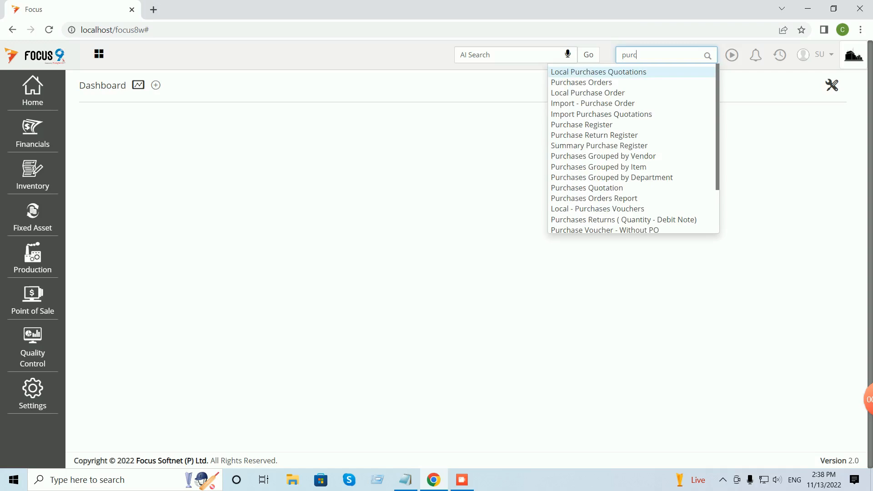
type("h")
key("Return")
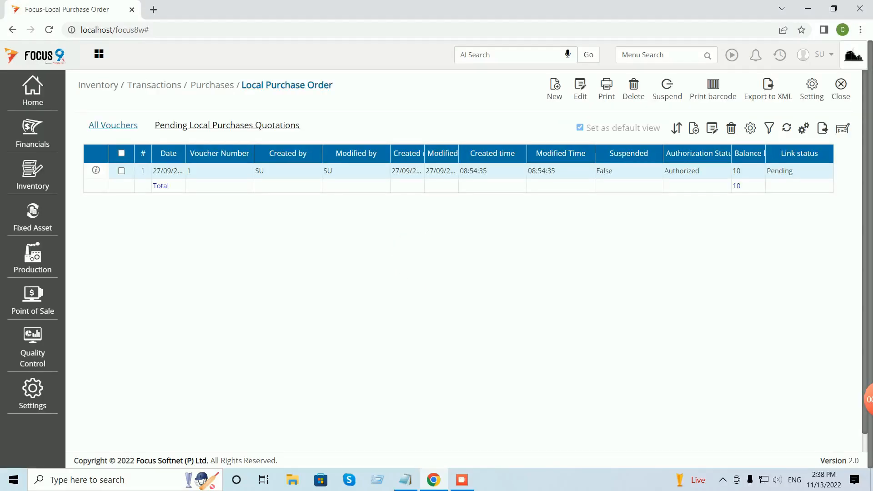
left_click(812, 88)
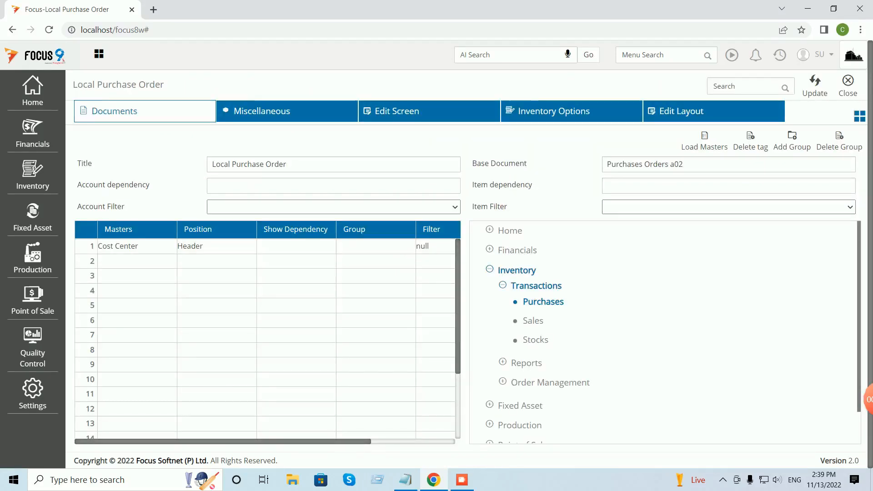
On the Edit Screen fields, set the Local Purchase Order's Rate preloaded behaviour to Rate and save.
left_click(394, 111)
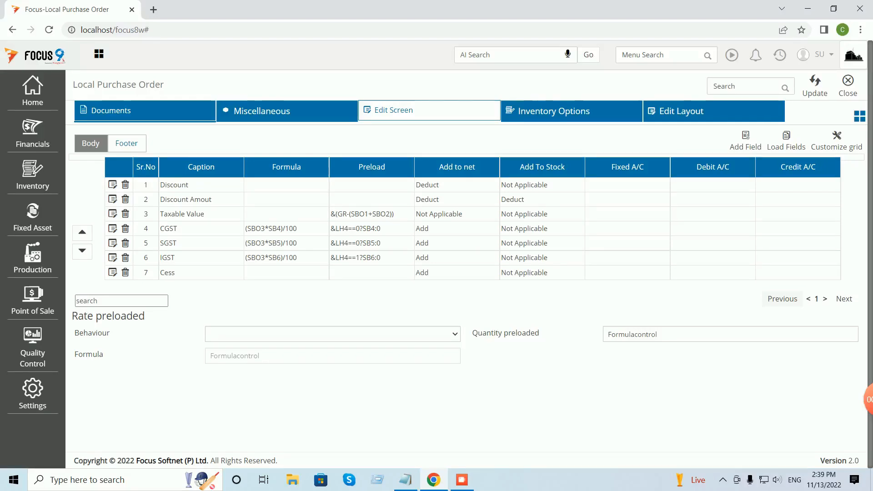
left_click_drag(72, 316, 145, 316)
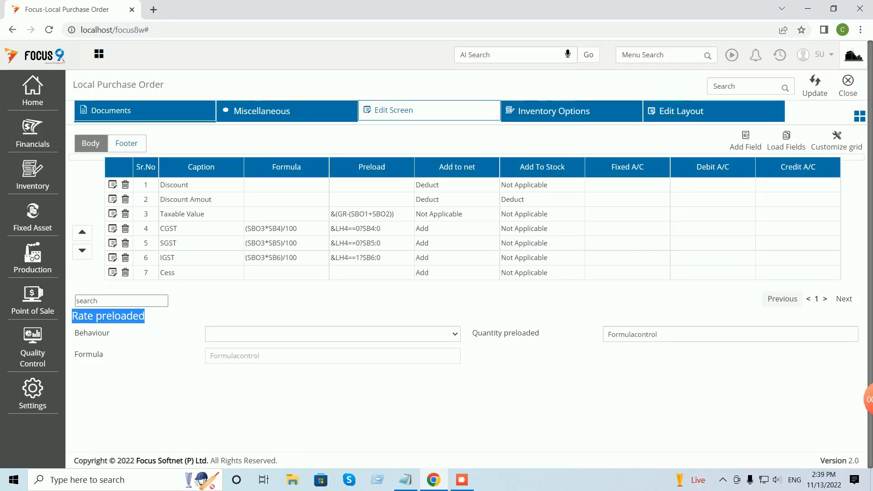
left_click(332, 334)
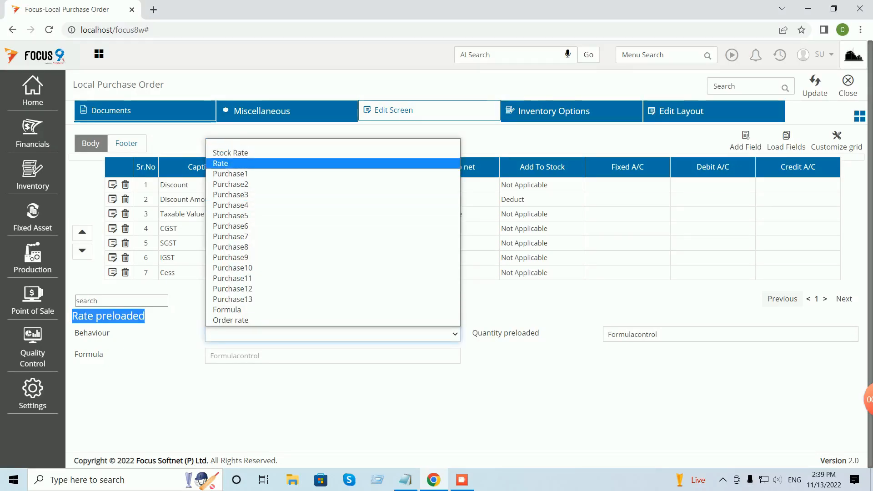
key("Return")
key("alt+Down")
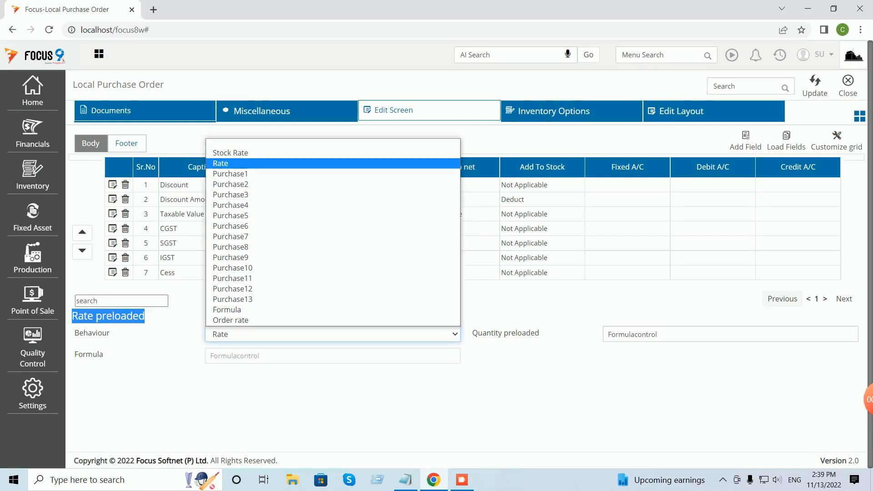
key("Return")
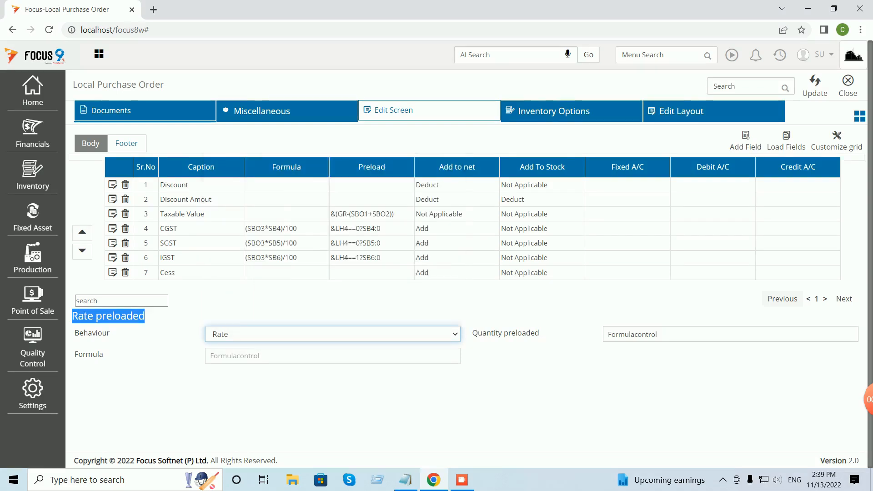
key("ctrl+s")
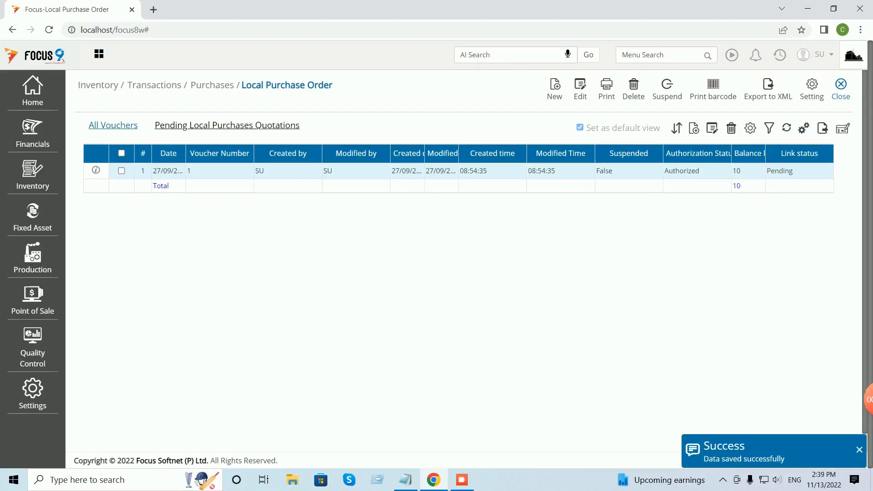
left_click(824, 54)
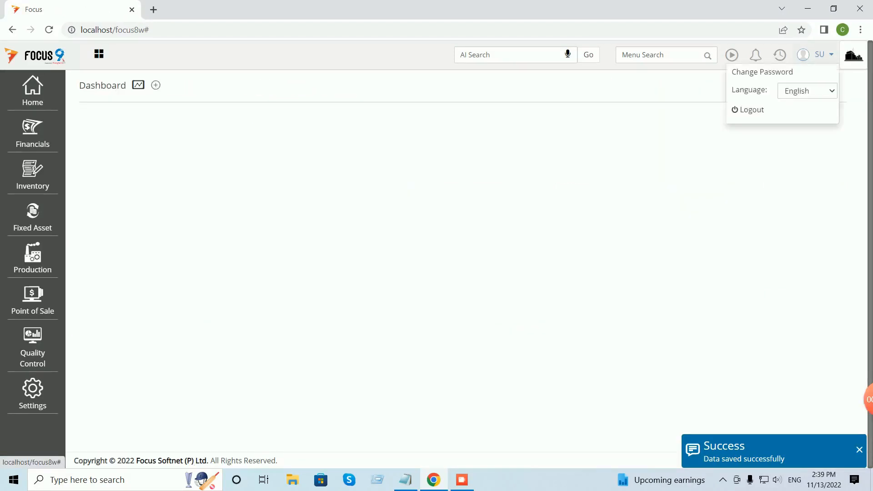
Log out and sign back in with the user name and password.
left_click(749, 110)
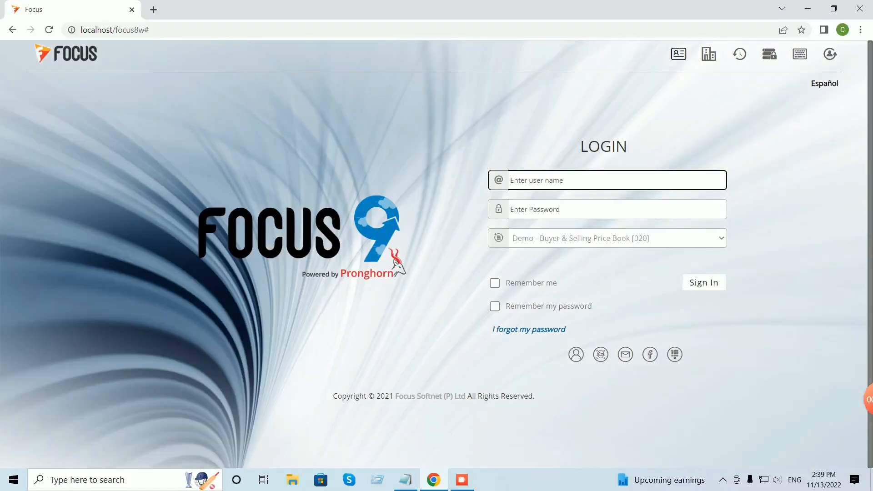
type("su")
key("Tab")
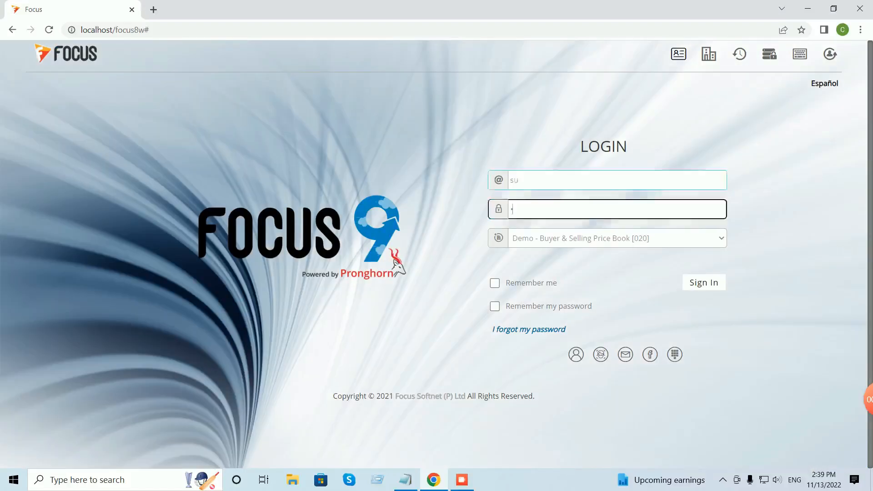
type("s")
key("BackSpace")
type("su")
key("Return")
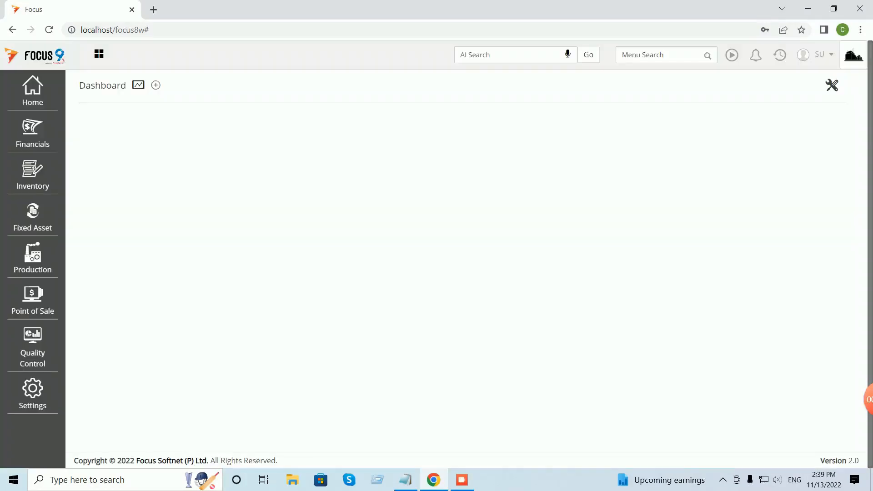
left_click(659, 55)
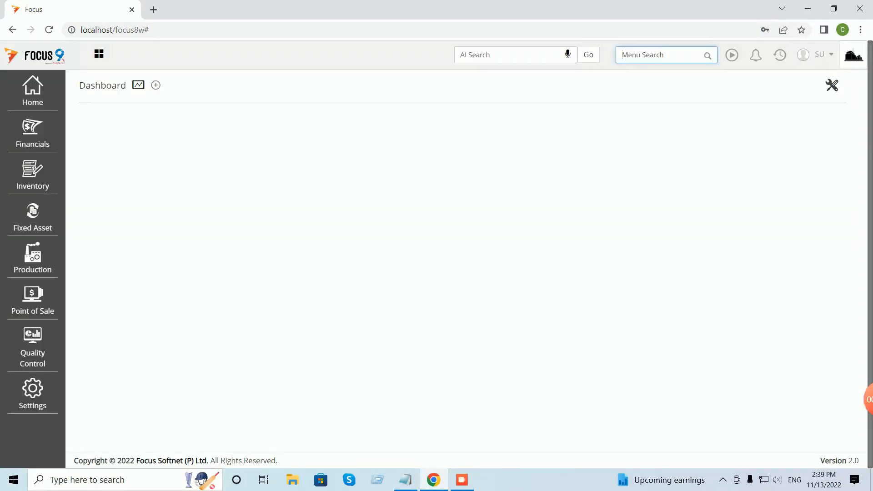
Search 'loca', open the Local Purchase Order vouchers and start a new order.
type("loca")
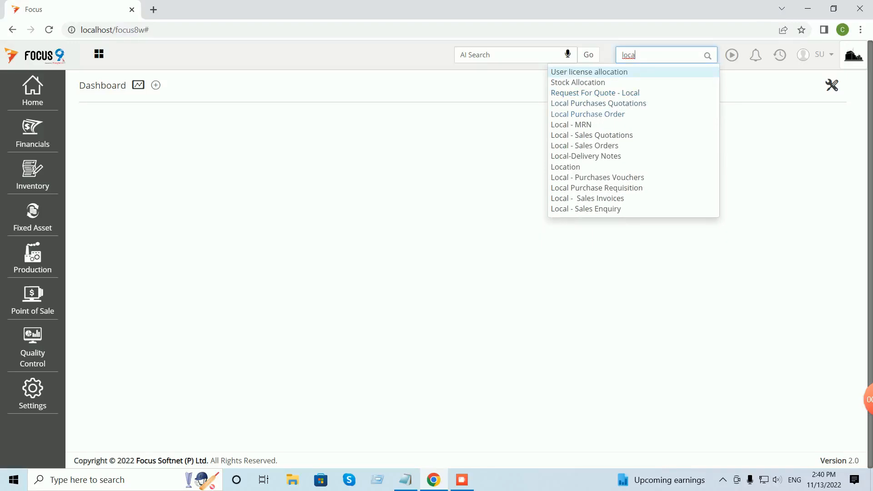
left_click(587, 113)
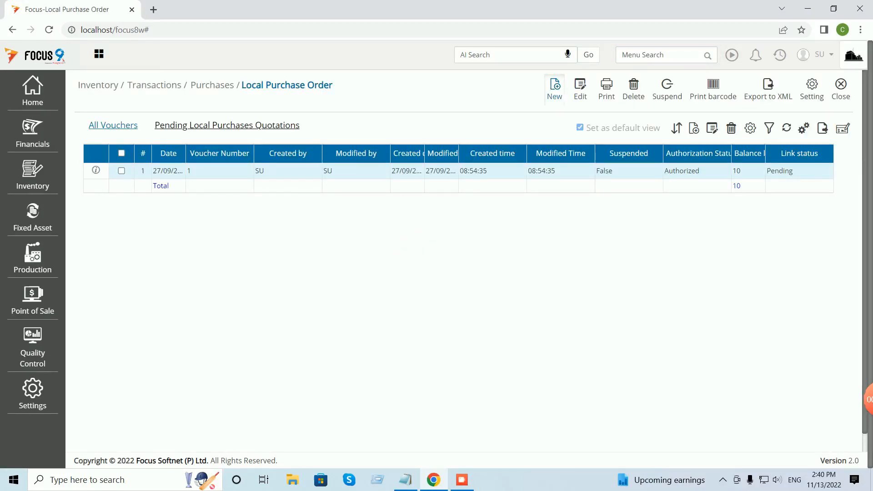
left_click(555, 89)
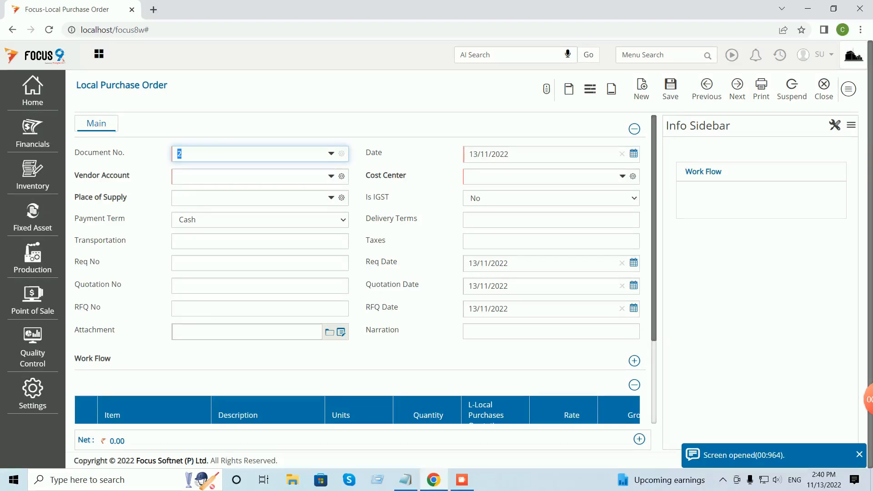
Date the new order 15/04/2022 using the calendar.
left_click(634, 154)
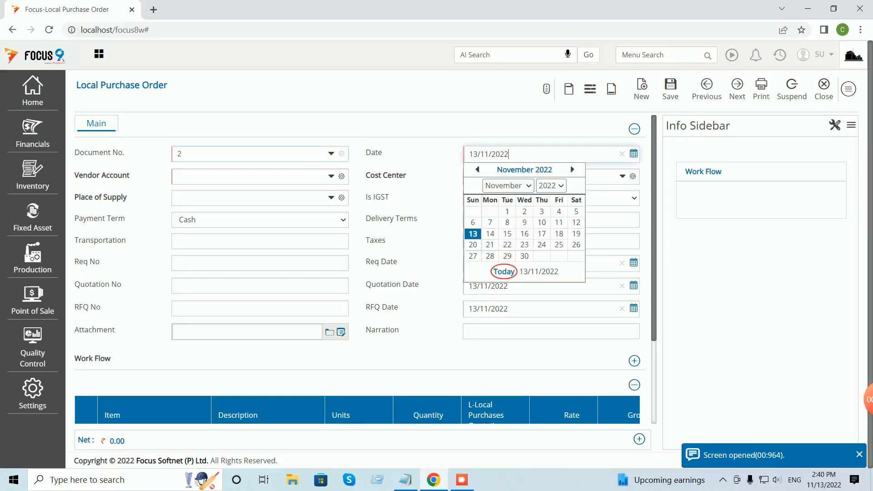
left_click(508, 186)
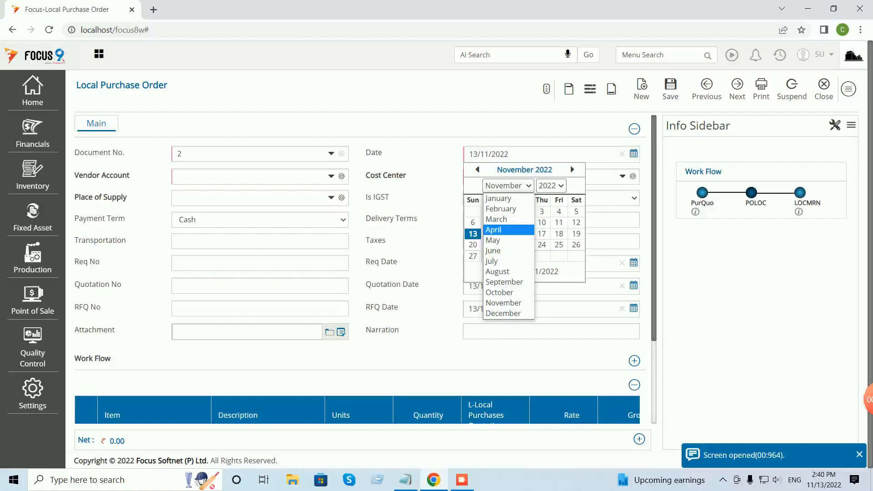
left_click(493, 230)
left_click(552, 234)
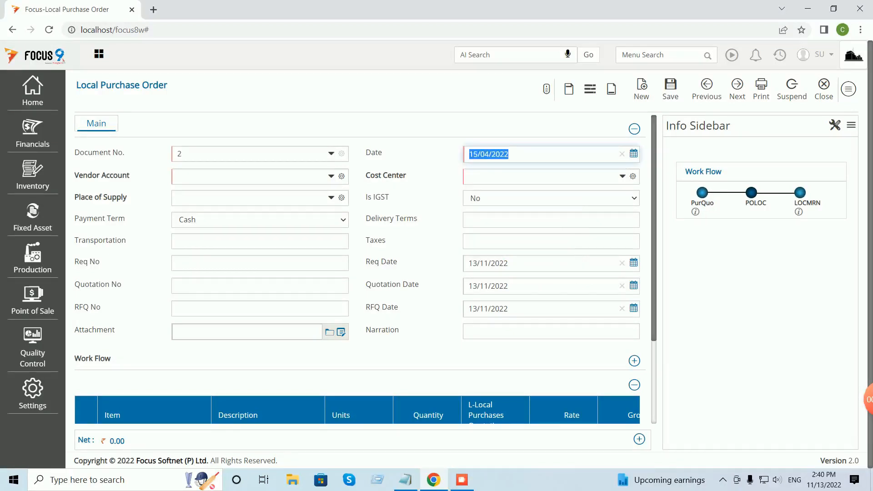
Choose Vendor A - Local Supplier as vendor and Cost Center-1 as cost center.
left_click(250, 177)
type("ve")
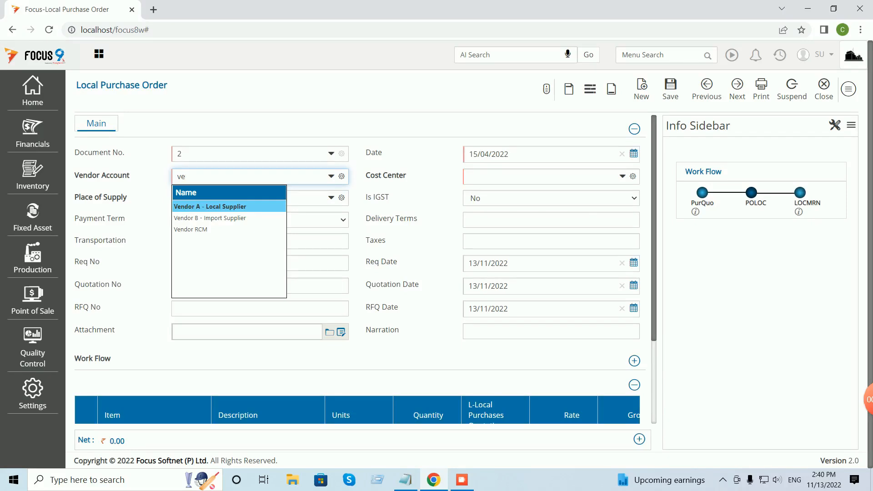
key("Return")
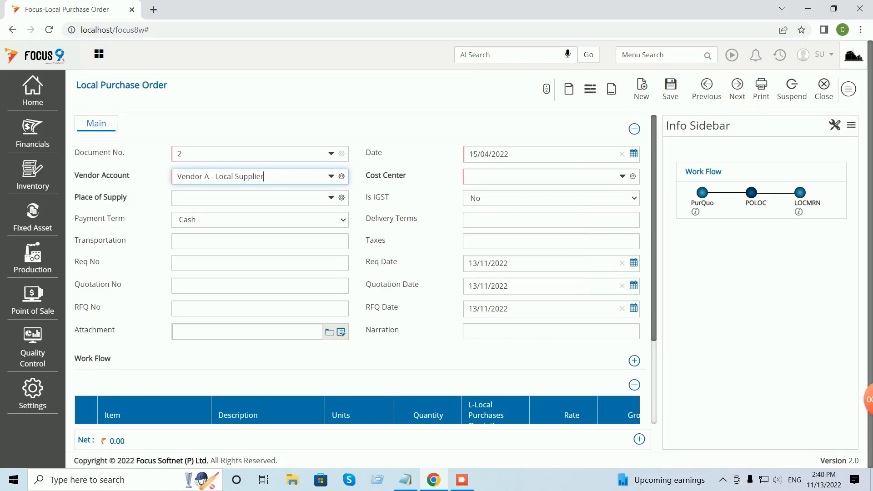
key("Tab")
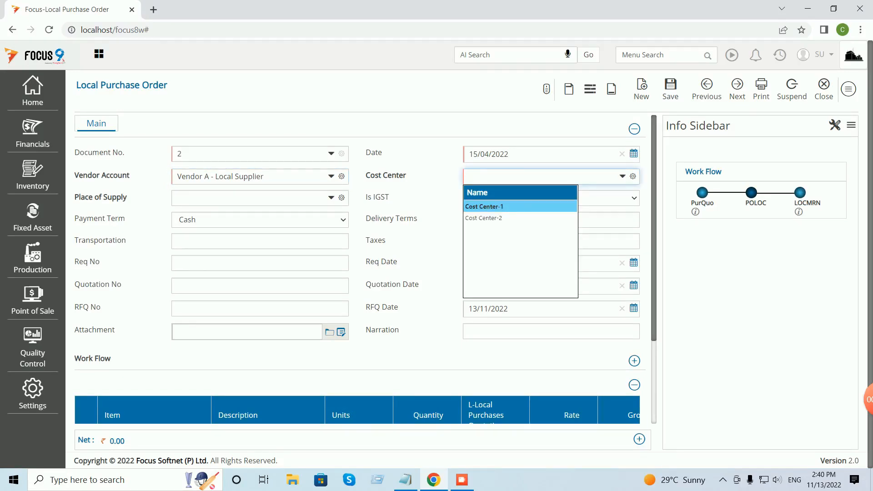
key("Return")
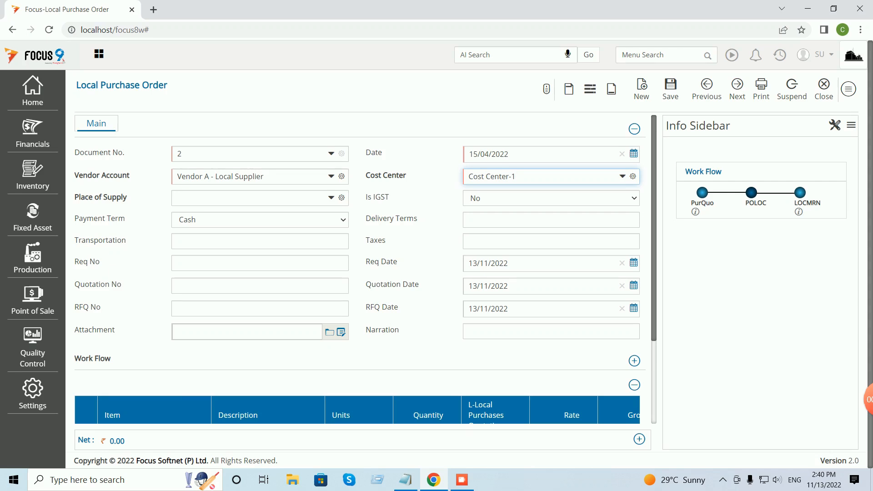
Set TELANGANA as place of supply and enter FG in the first item row.
scroll(357, 269, "down", 1)
left_click(250, 141)
type("te")
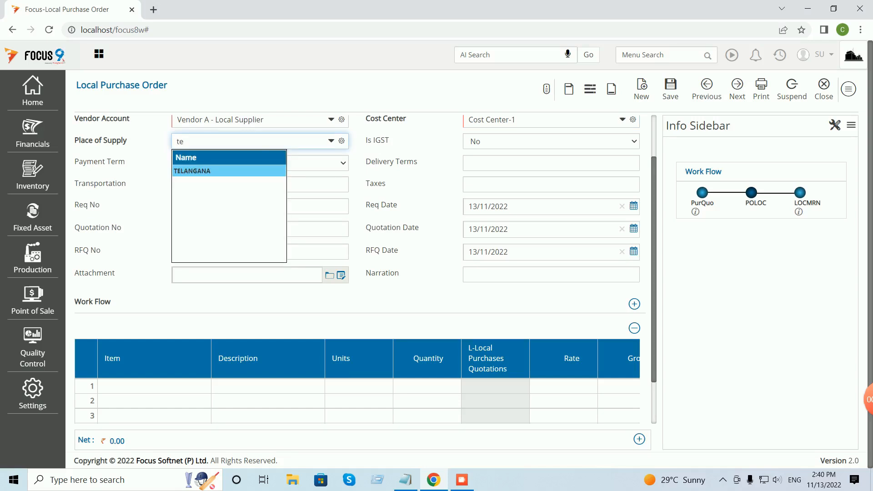
key("Return")
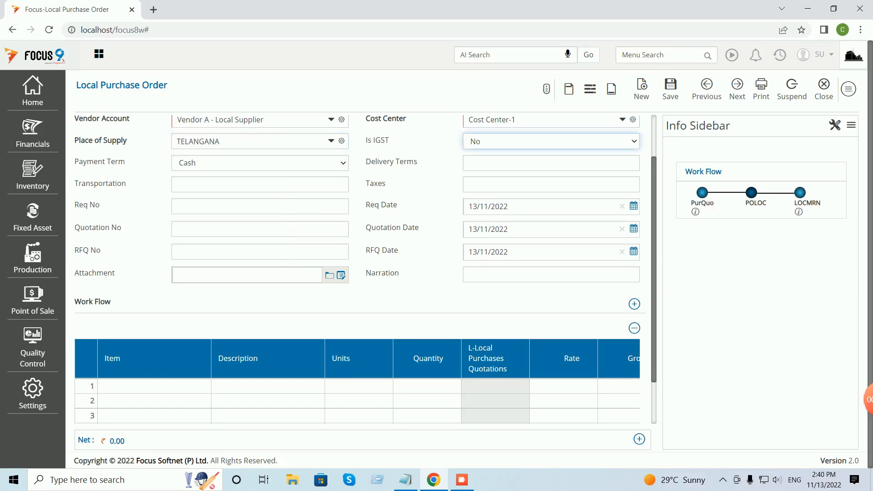
left_click(154, 387)
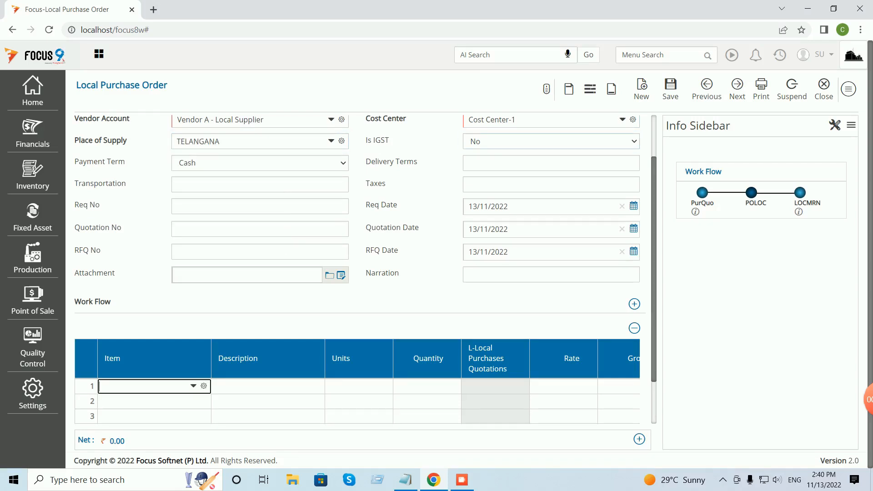
type("fg")
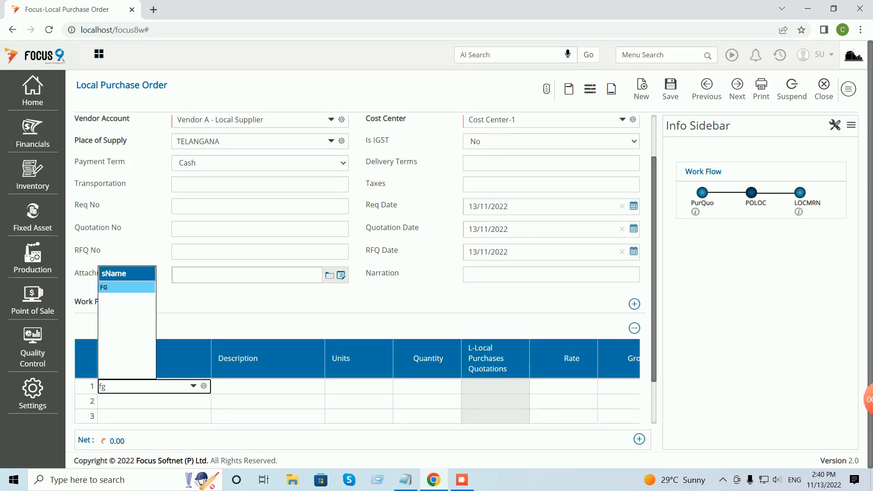
Commit item FG with quantity 1 at the preloaded rate 100 and save the order.
key("Return")
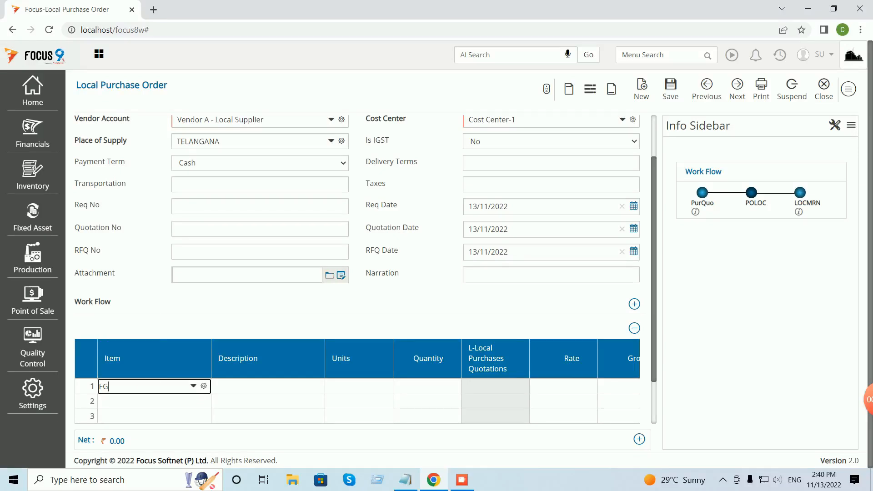
key("Return")
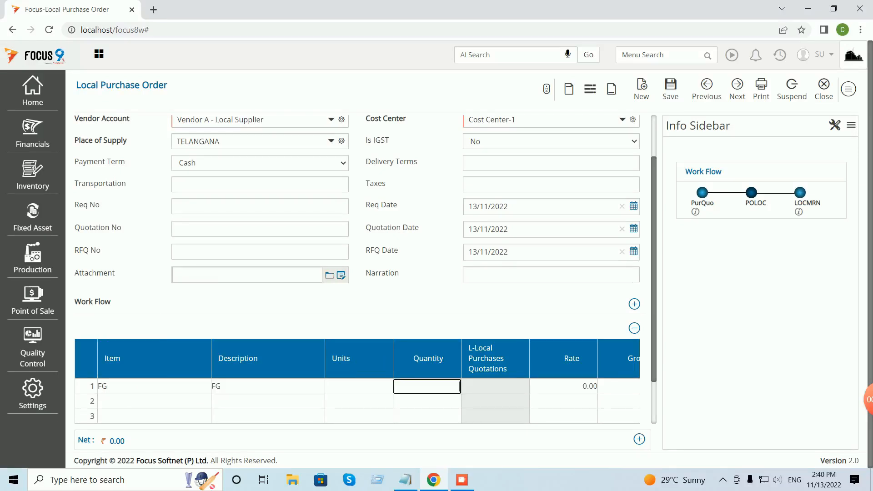
type("1")
key("Return")
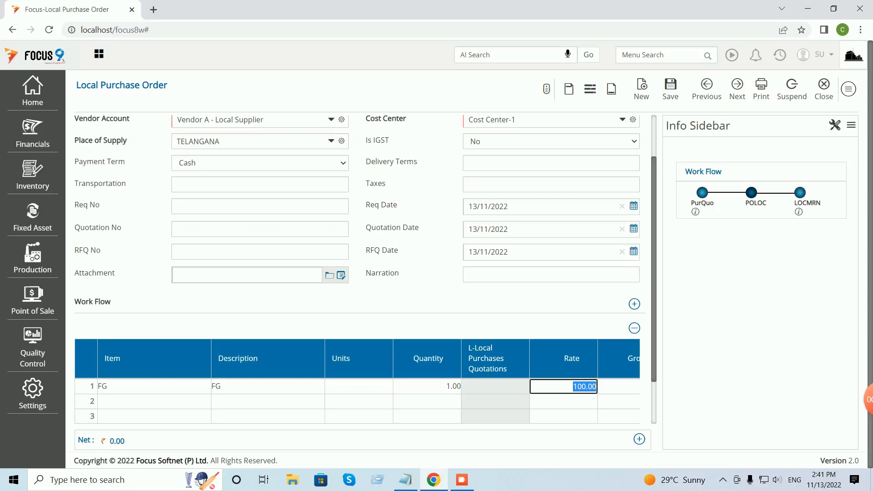
scroll(585, 355, "up", 1)
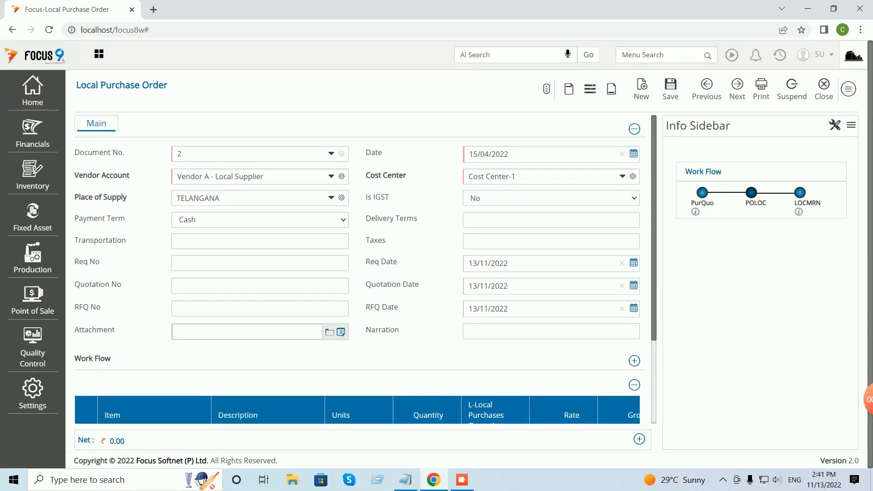
left_click(671, 89)
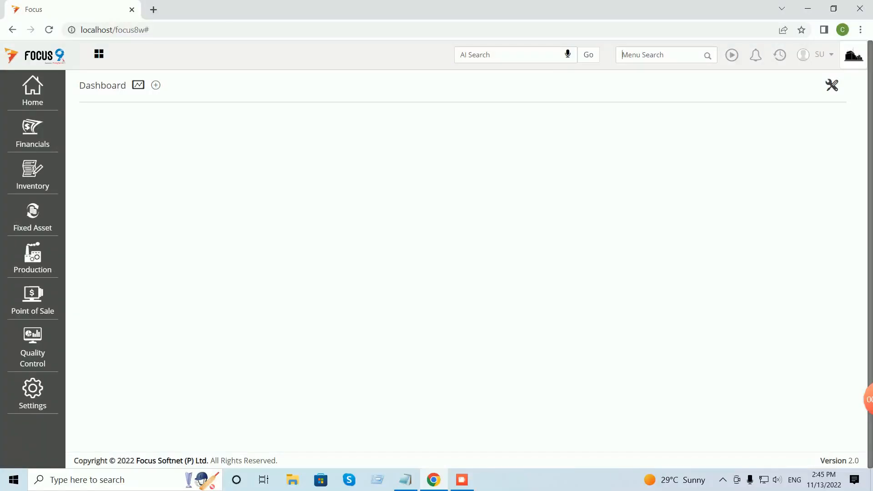
Search 'import' and open the Import - Purchase Order document settings.
left_click(660, 54)
type("import")
left_click(593, 114)
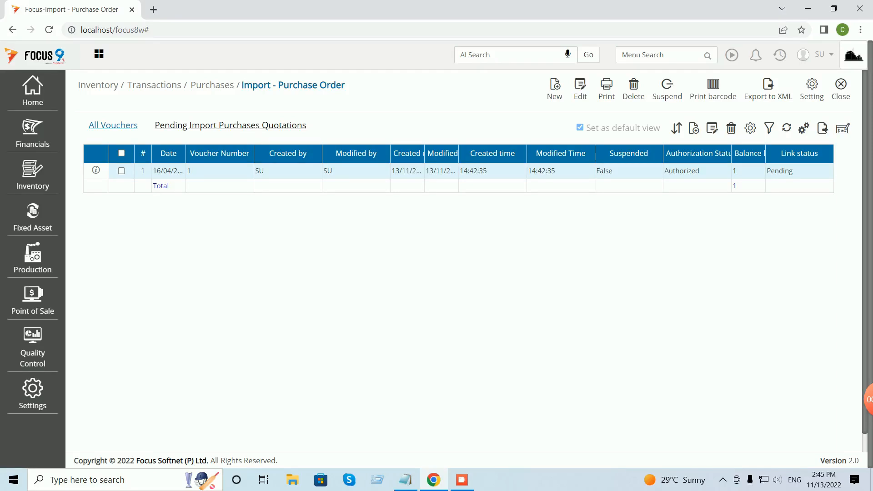
left_click(812, 88)
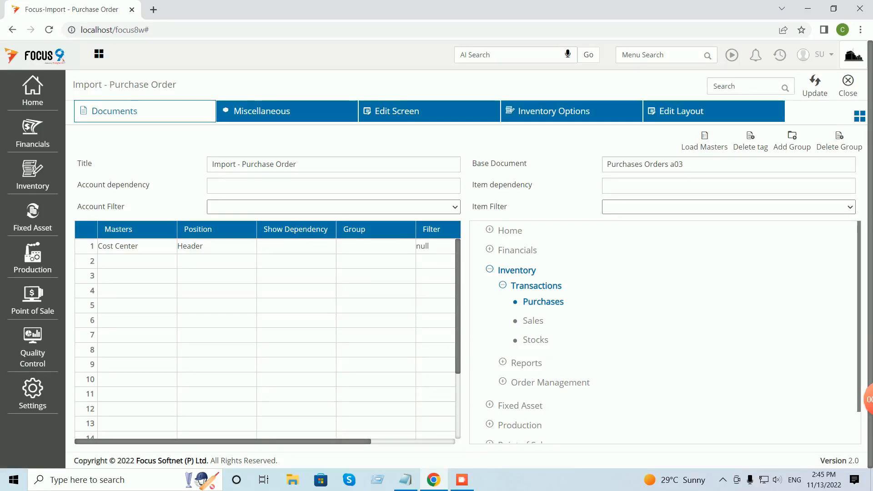
Set its Rate preloaded behaviour to Rate, save, and return to the voucher list.
left_click(429, 111)
left_click(333, 334)
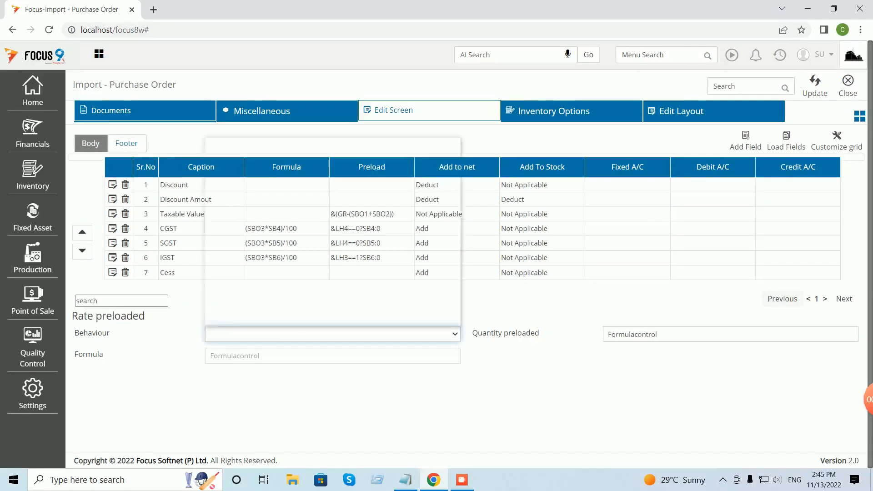
left_click(333, 163)
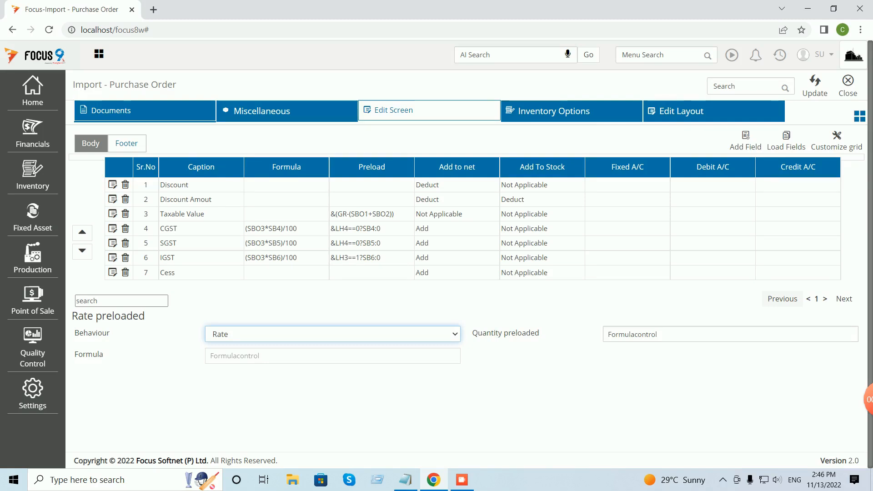
key("ctrl+s")
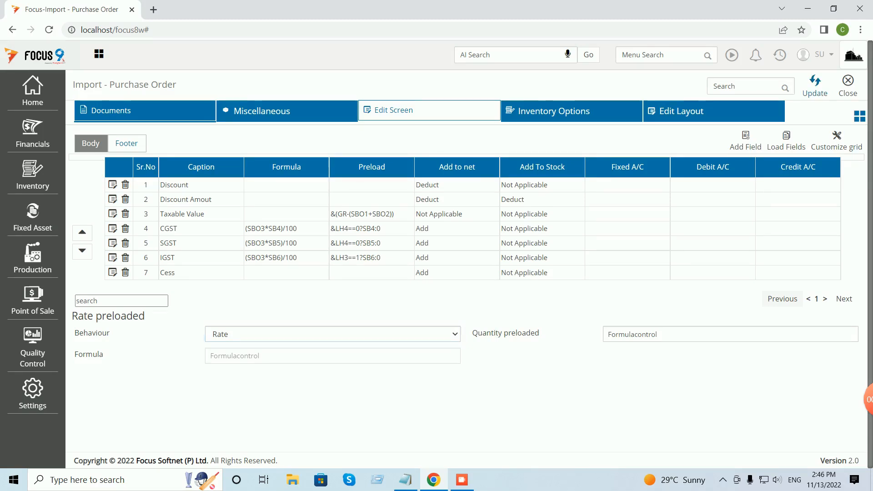
left_click(848, 85)
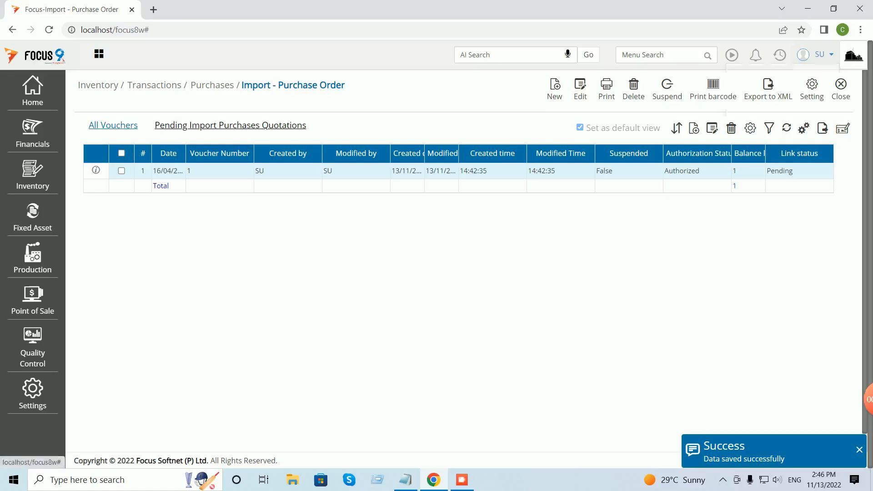
left_click(814, 55)
Log out and sign back in with the user name and password.
left_click(749, 110)
type("su")
key("Tab")
type("su")
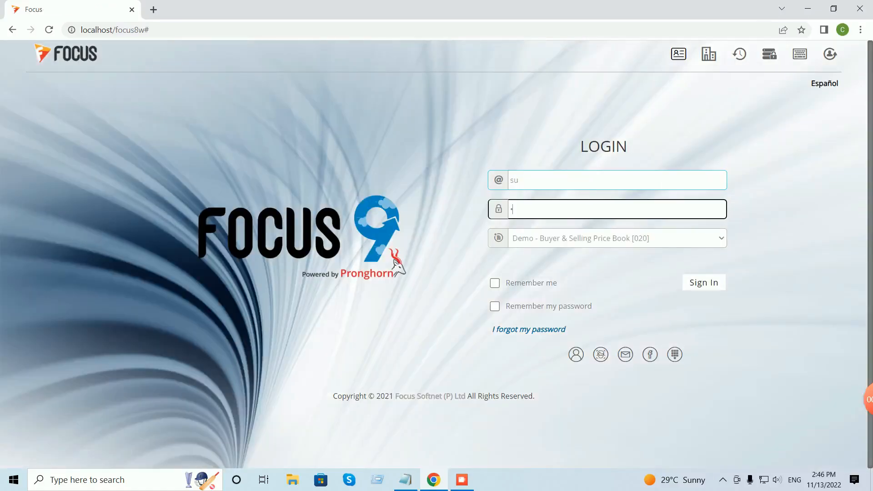
key("Return")
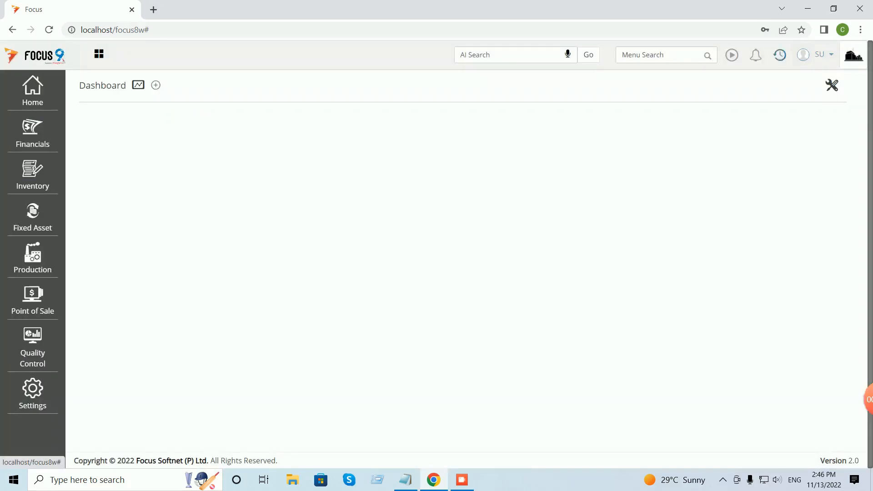
Reopen Import - Purchase Order from recent items and open voucher 1.
left_click(780, 55)
key("Return")
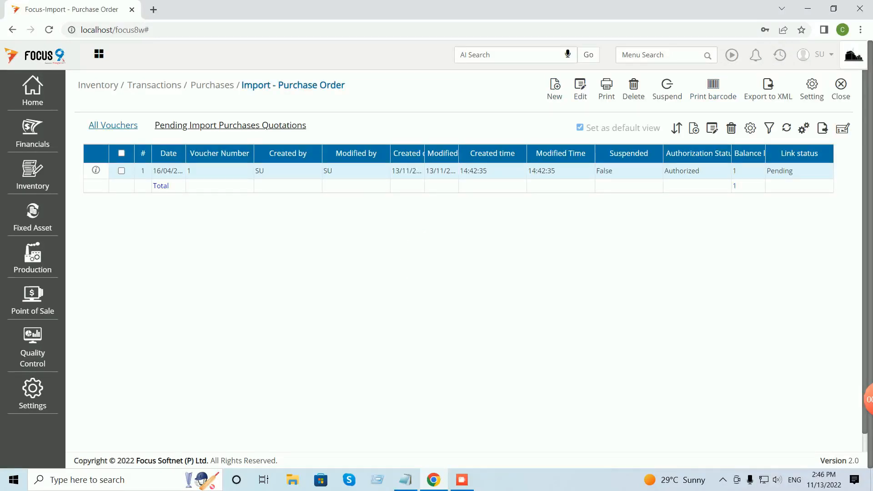
key("ctrl+n")
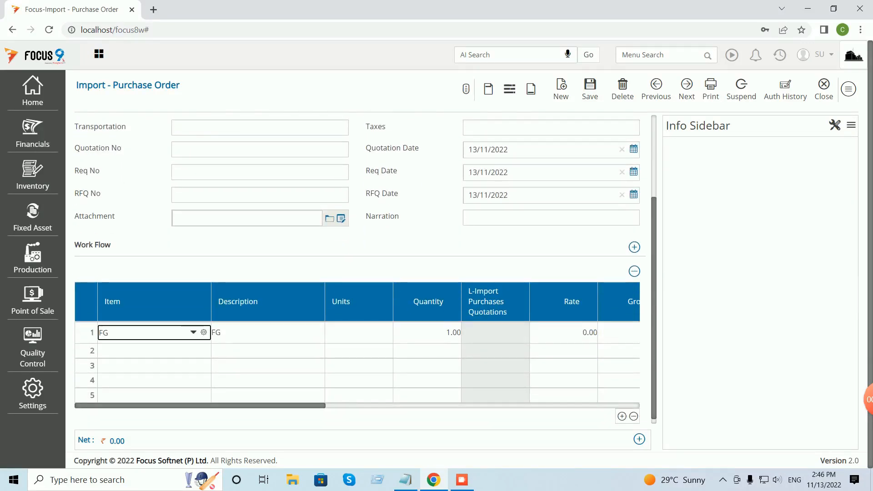
Move through FG's row so rate 110.00 and gross 110.00 load.
key("Tab")
key("Tab")
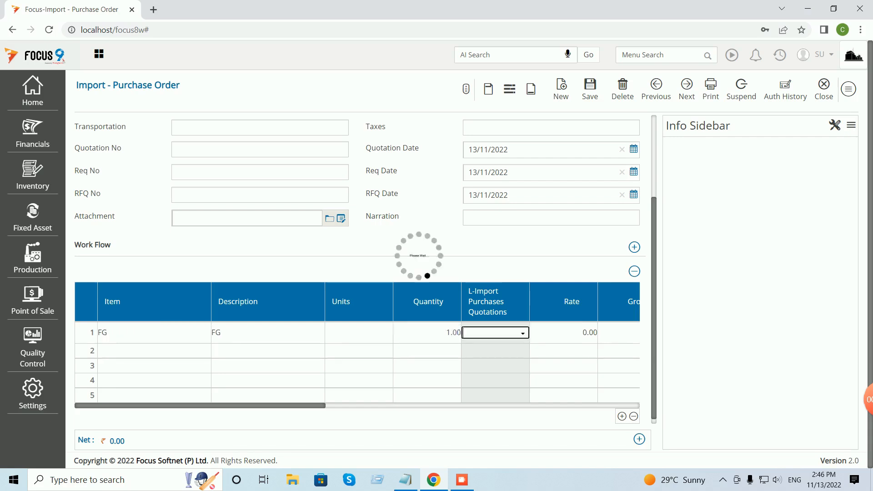
key("Tab")
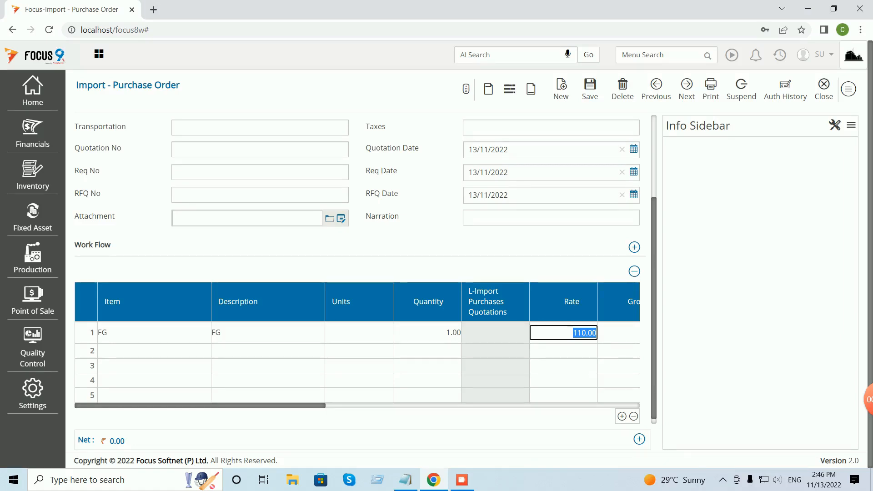
scroll(359, 273, "up", 3)
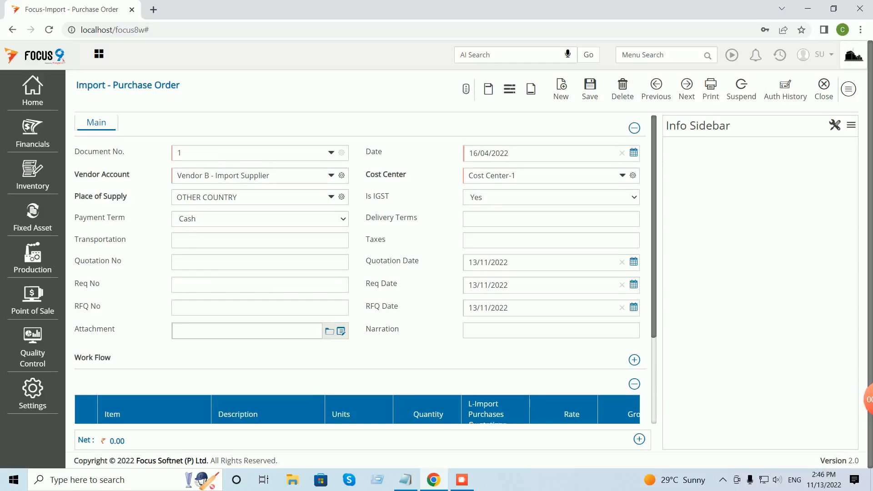
scroll(359, 273, "down", 3)
scroll(357, 337, "right", 4)
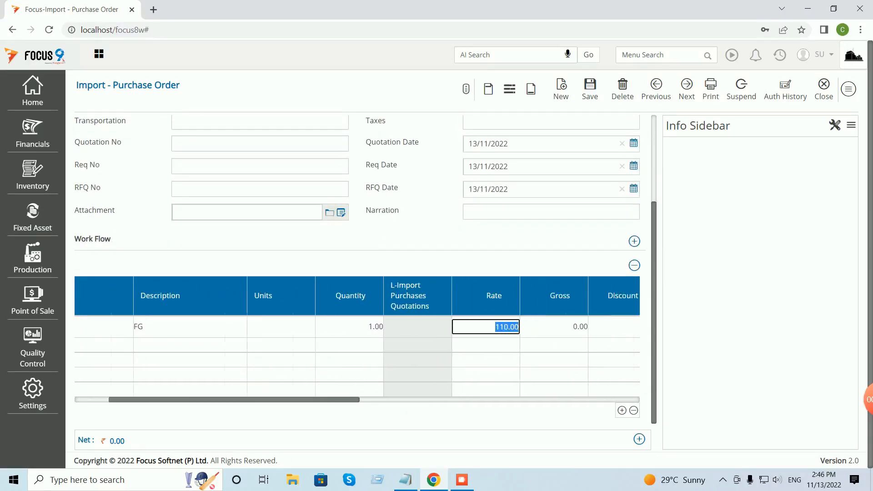
key("Tab")
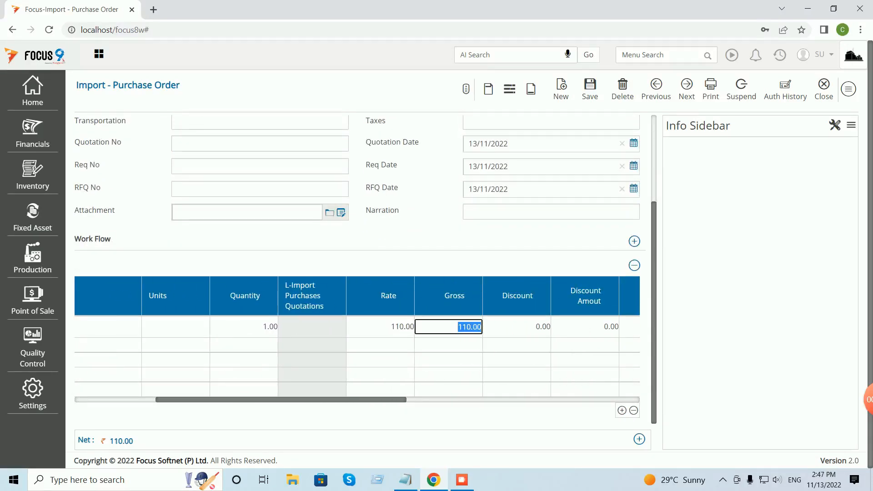
scroll(357, 336, "right", 1)
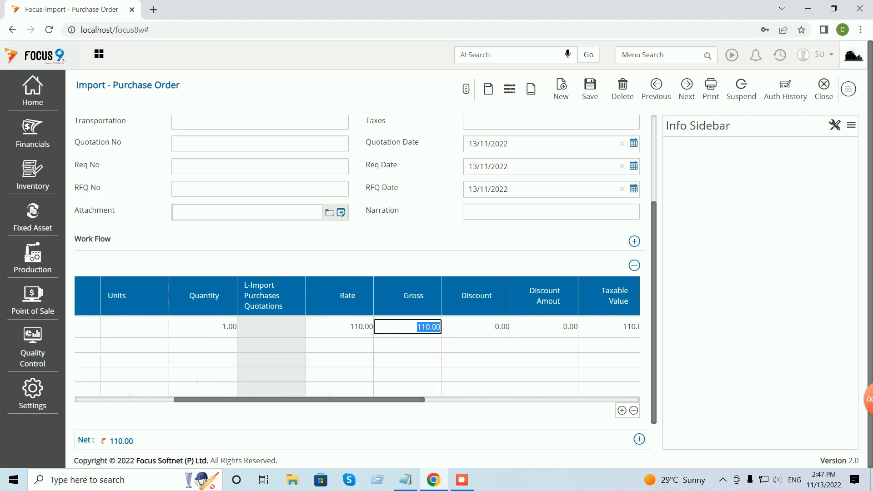
scroll(357, 336, "right", 1)
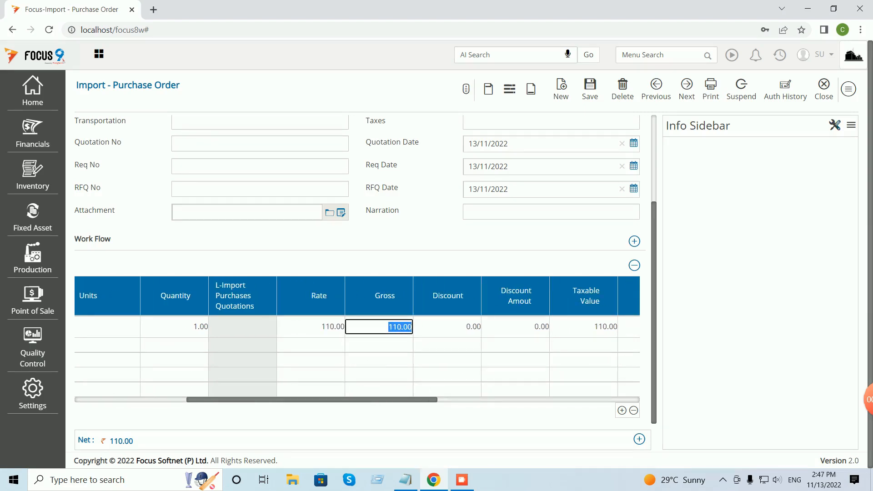
Close the voucher, confirm the prompt, and close the voucher list.
left_click(823, 89)
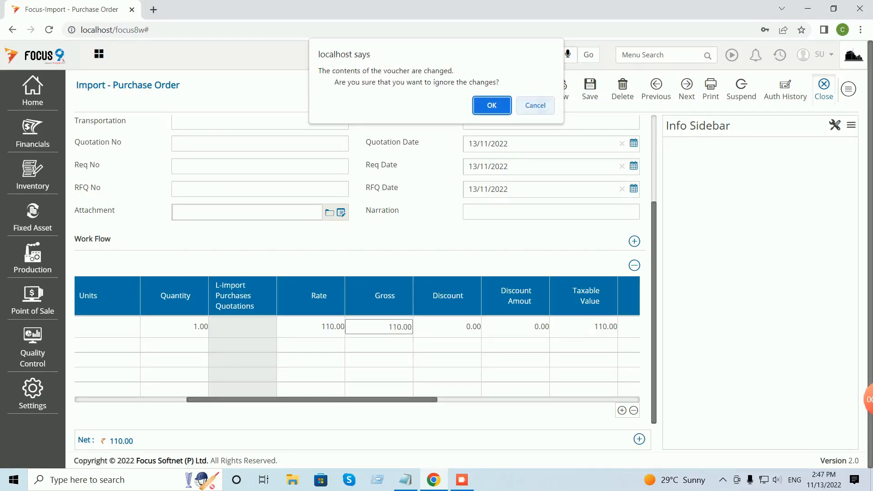
key("Return")
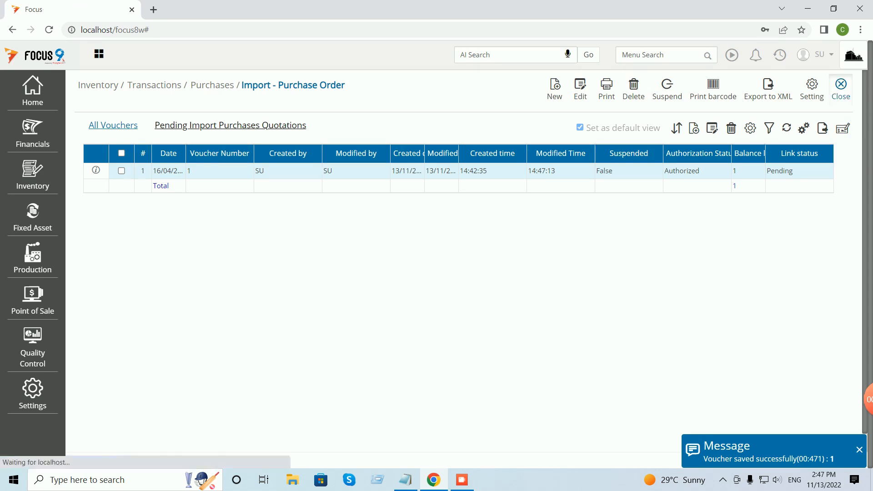
left_click(841, 86)
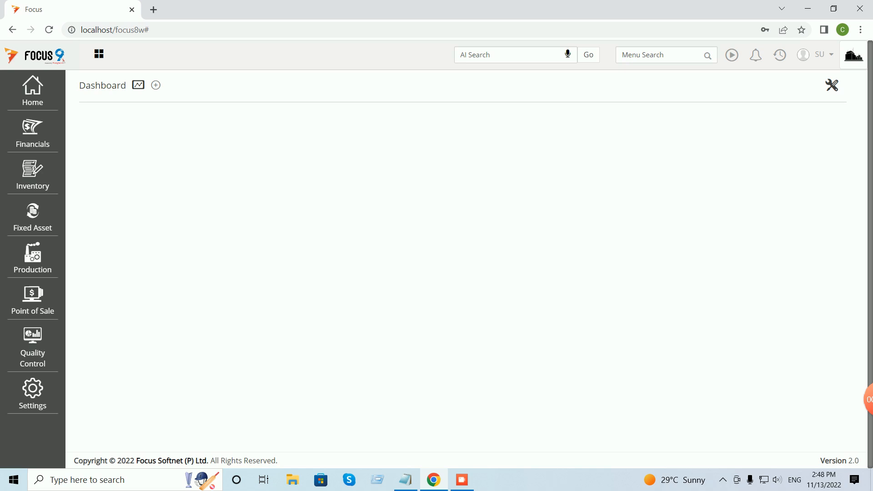
Open the Seller Price Book from the item masters.
left_click(33, 89)
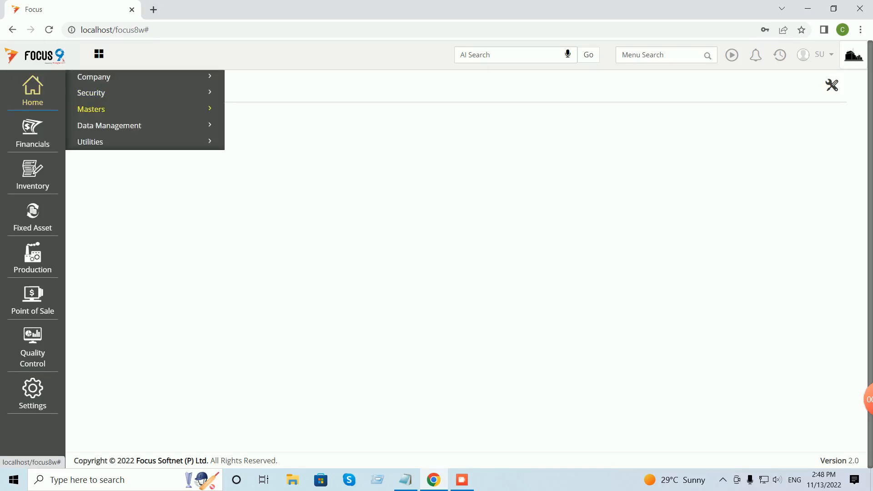
left_click(91, 109)
left_click(91, 161)
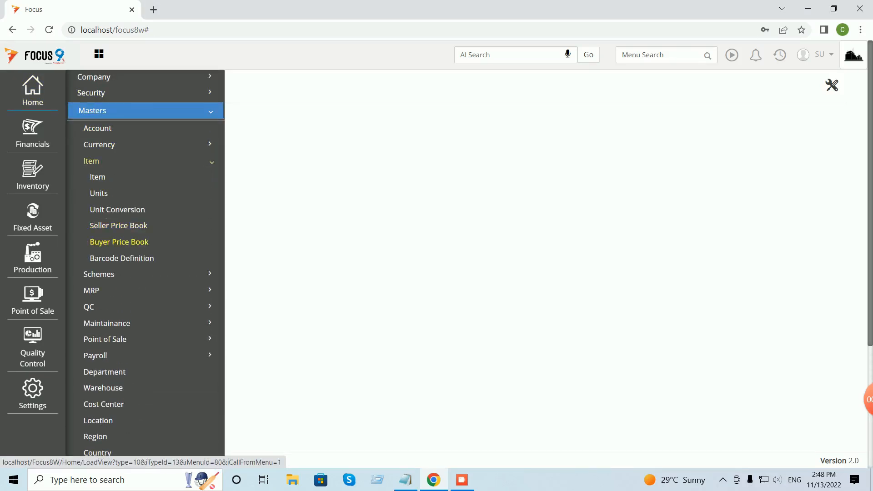
left_click(118, 226)
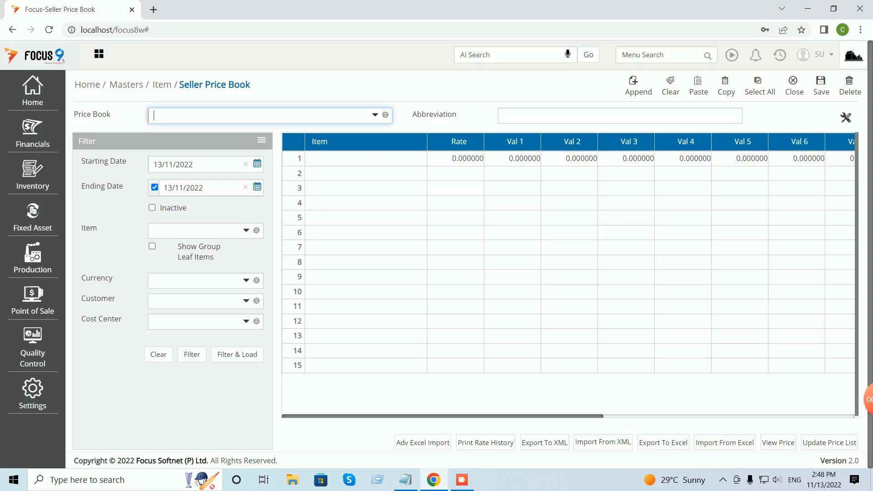
Name the new price book 'wholesale selling price book'.
type("selling pirc")
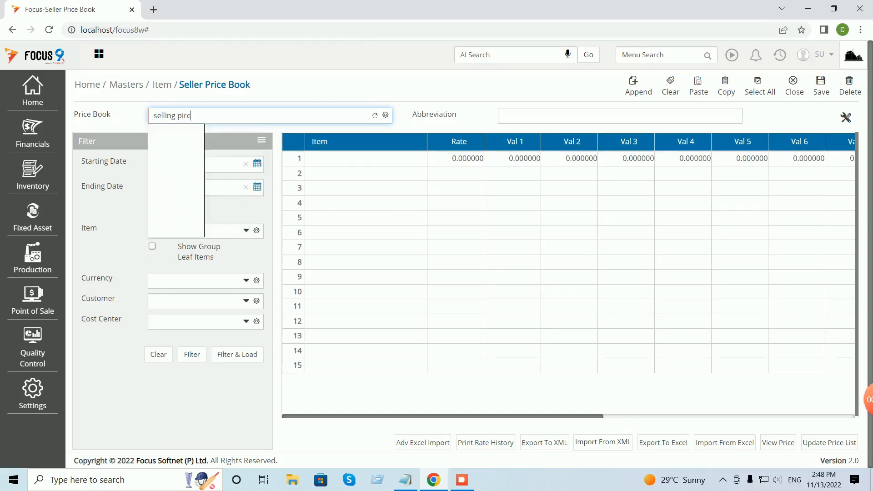
key("BackSpace")
key("BackSpace")
key("BackSpace")
type("rice book")
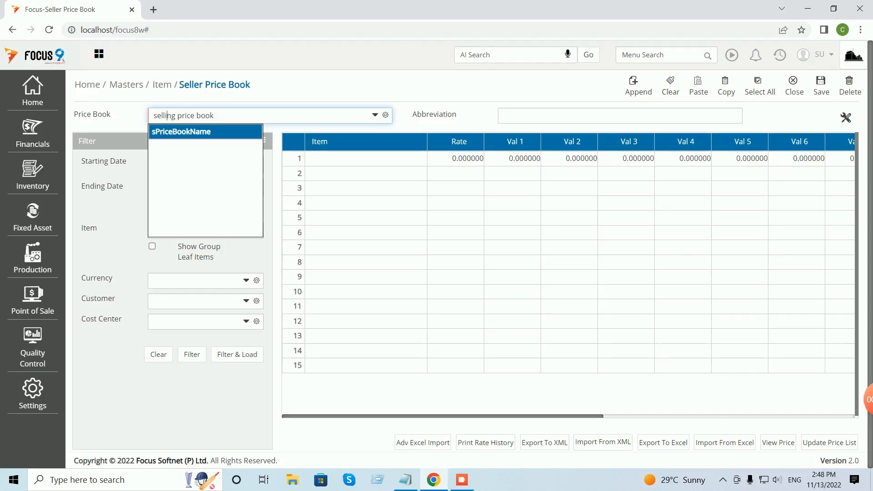
left_click(153, 116)
type("wholesale")
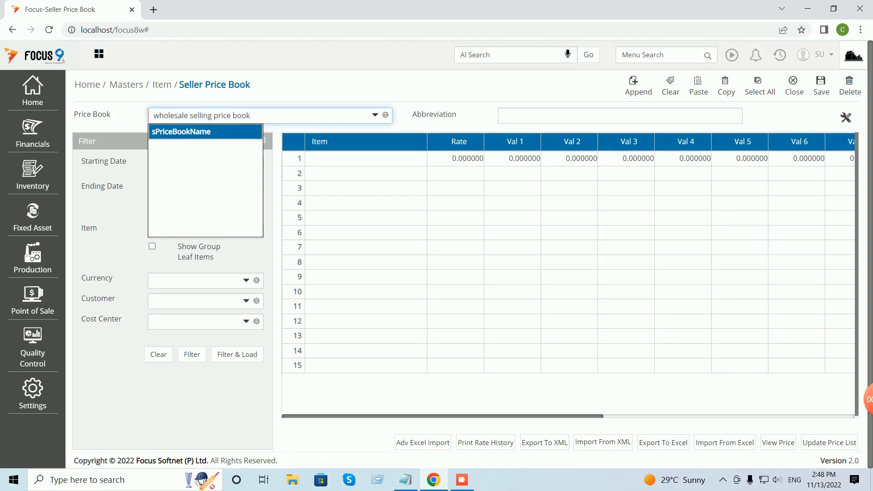
key("Tab")
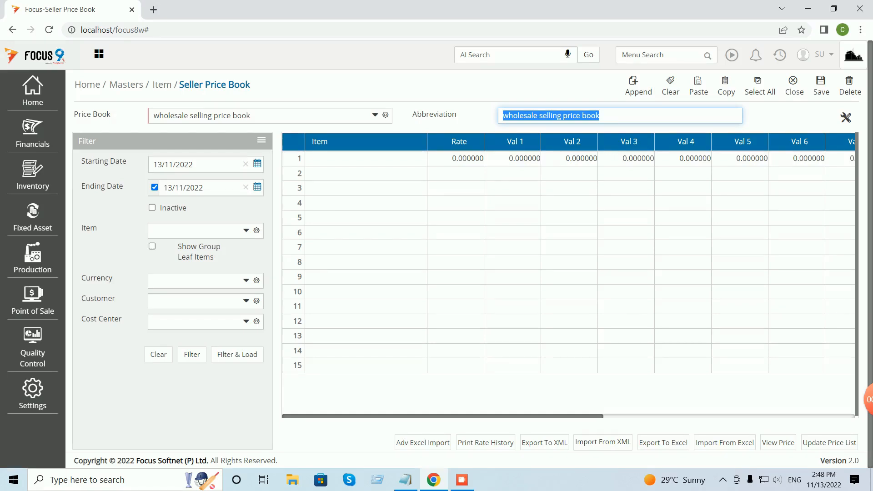
Set the starting date to 01/04/2022 and clear the ending date.
left_click(258, 164)
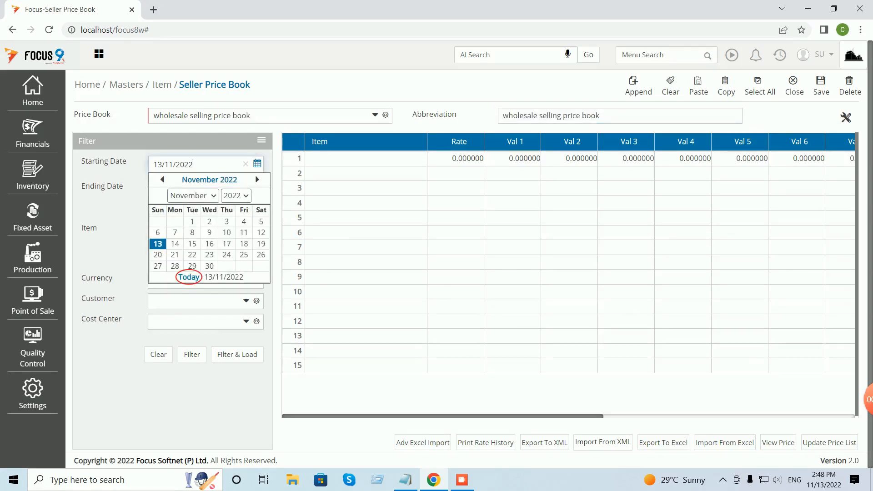
left_click(194, 196)
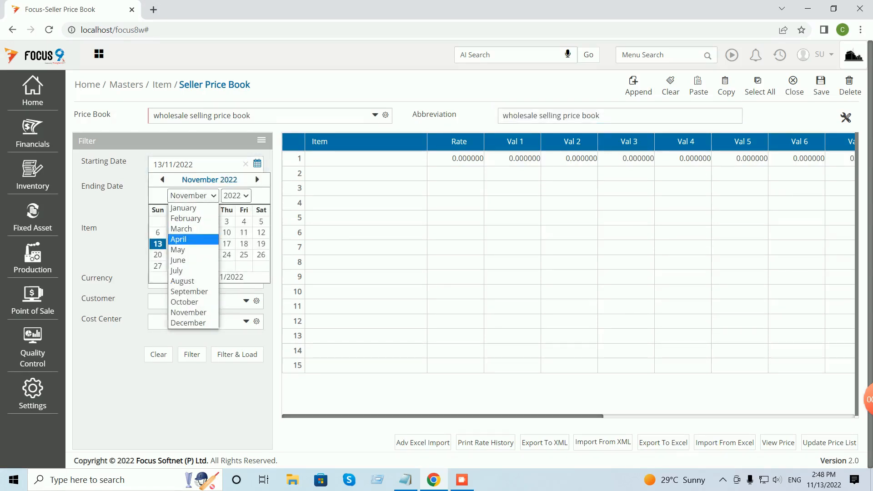
left_click(179, 240)
left_click(237, 221)
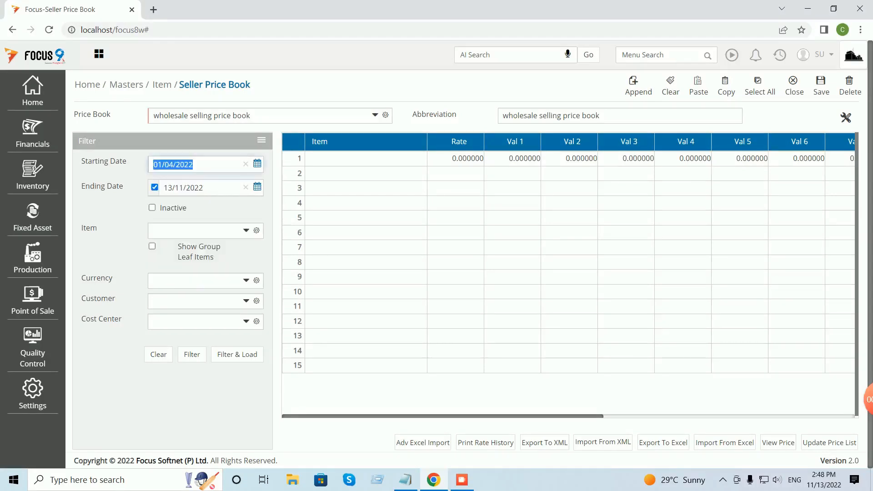
left_click(154, 187)
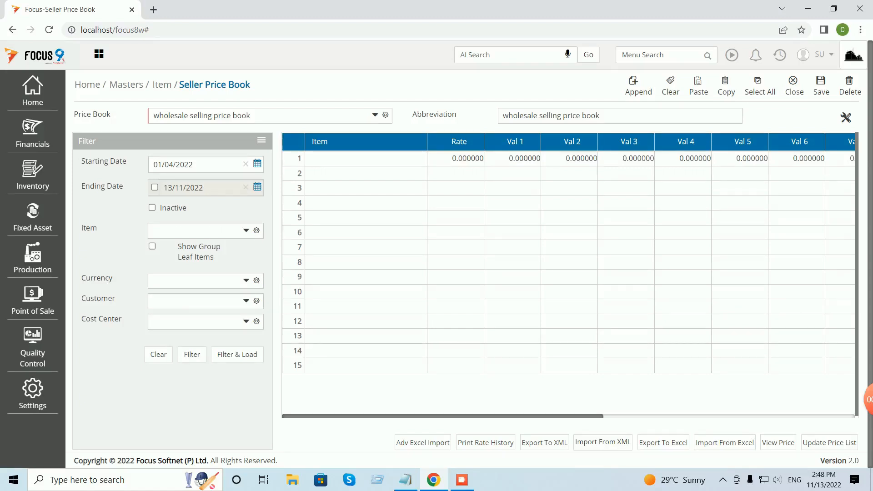
Add Customer and Cost Center columns to the price book grid.
left_click(846, 117)
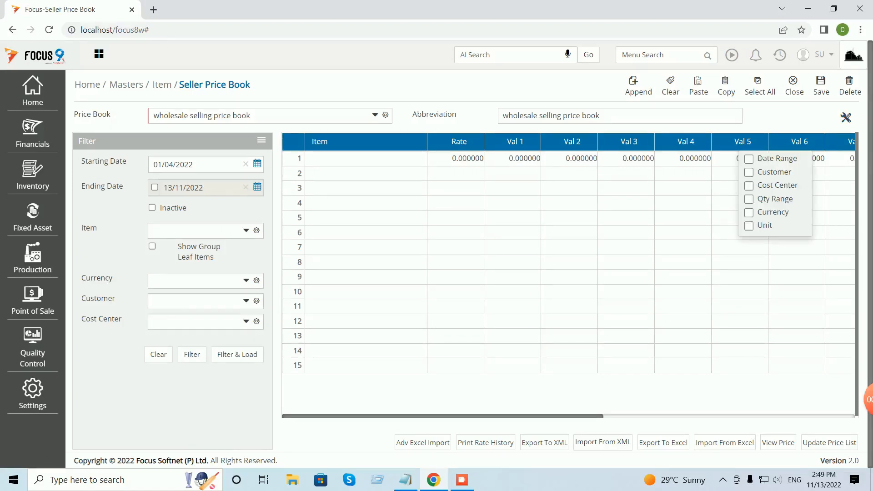
left_click(749, 172)
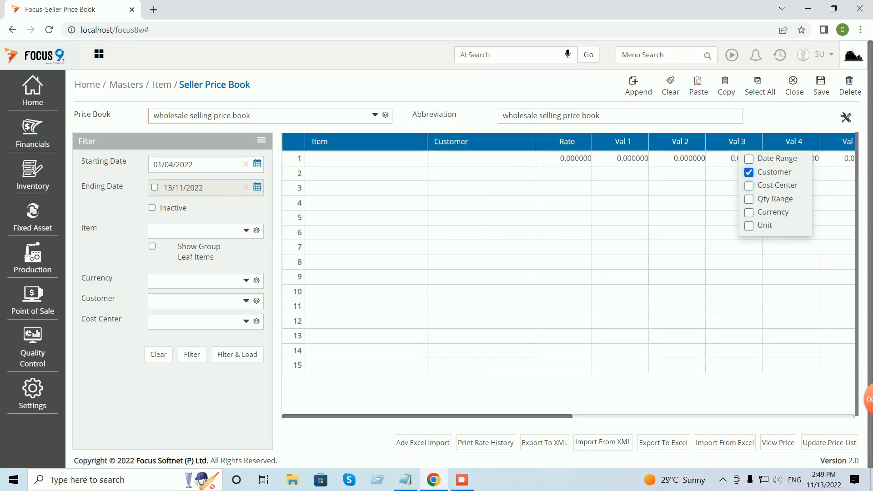
left_click(749, 186)
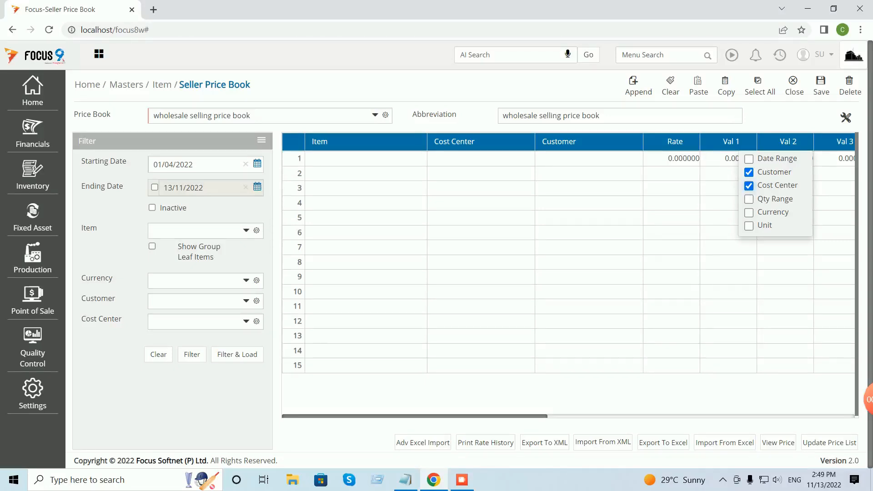
Price FG at 150 for Customer A - B2B under Cost Center-1.
left_click(357, 159)
type("fg")
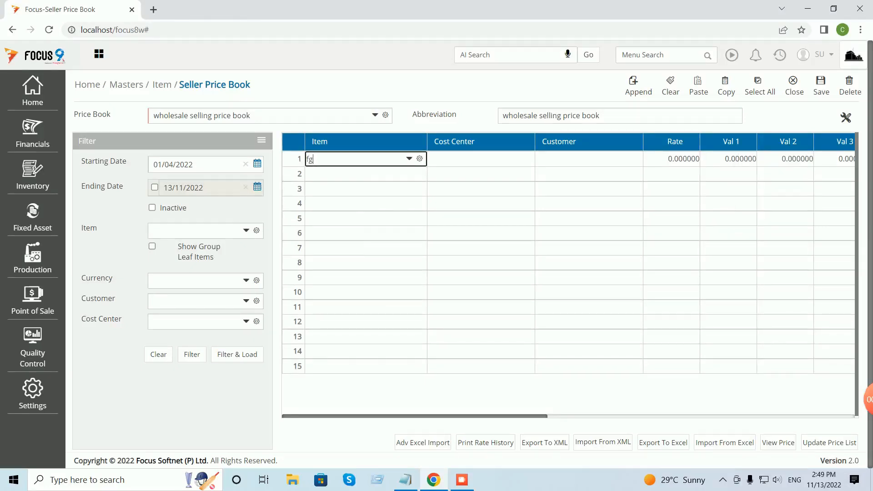
key("Tab")
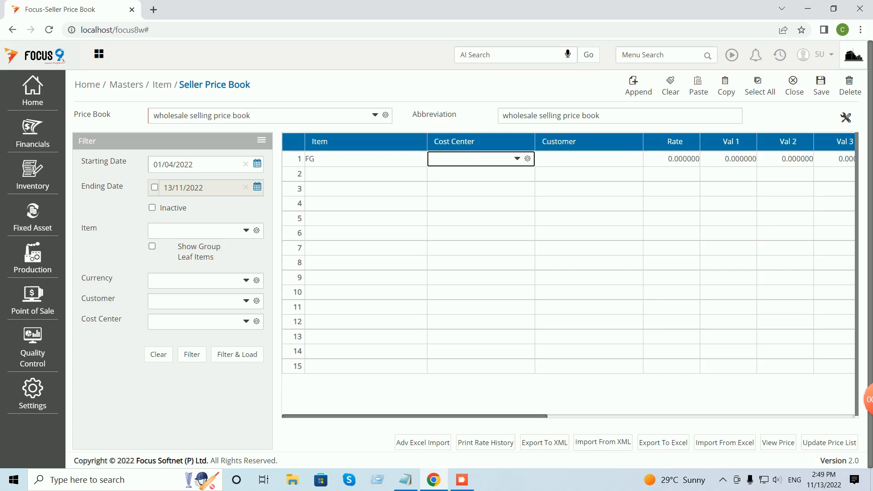
key("space")
key("Tab")
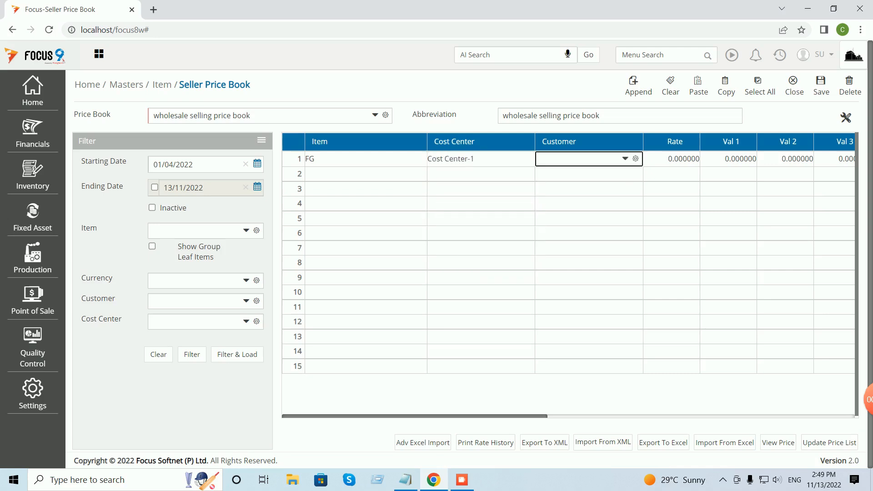
type("c")
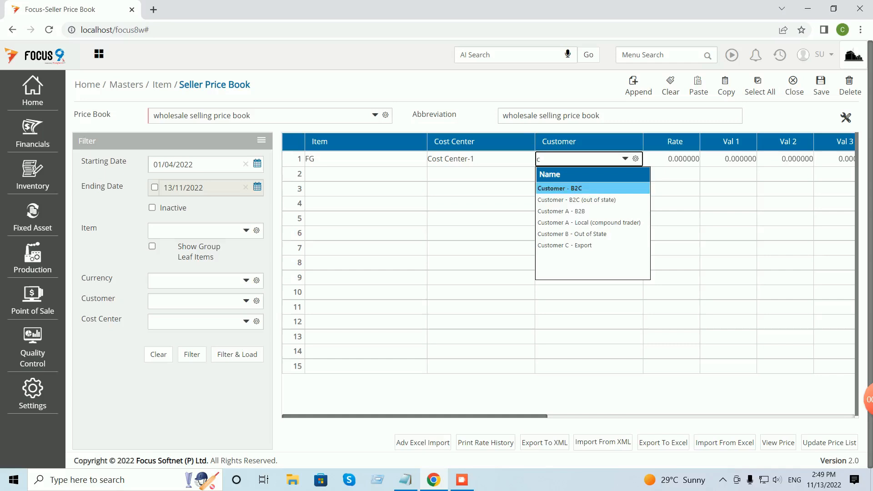
key("Down")
key("Down")
key("Return")
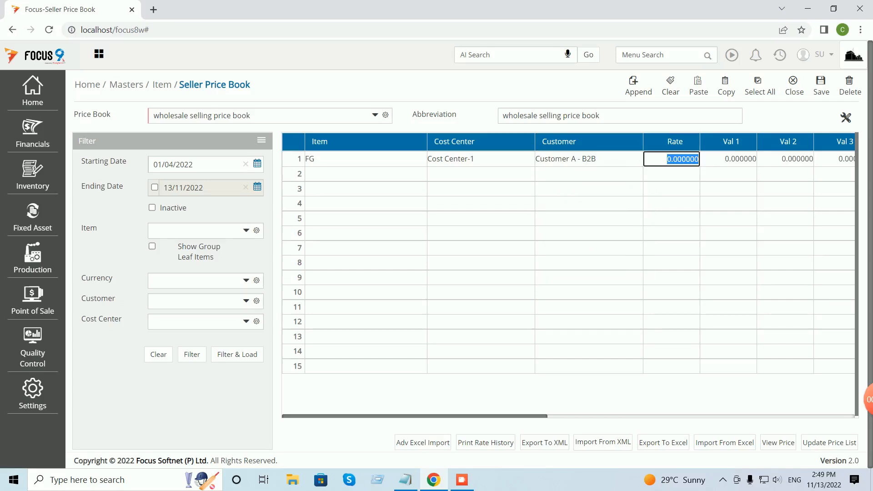
type("150")
key("Return")
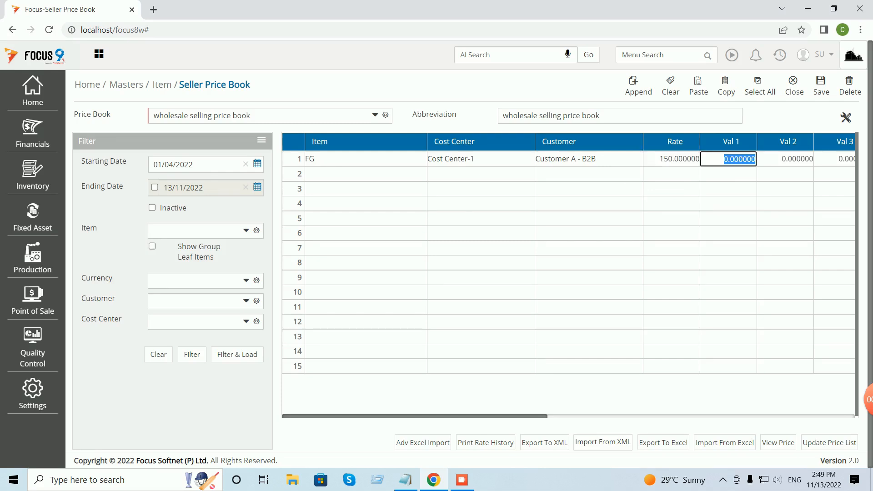
Price FG at 160 for Customer - B2C (out of state), Cost Center-1, and save.
left_click(359, 173)
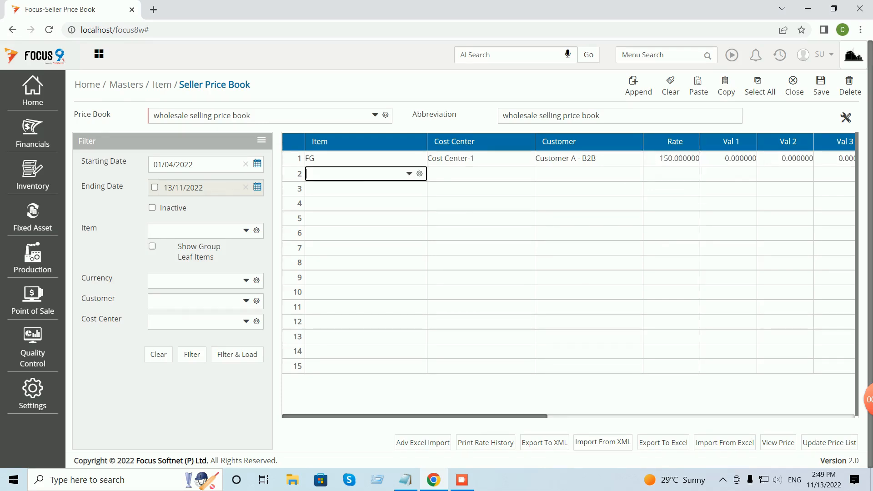
type("fg")
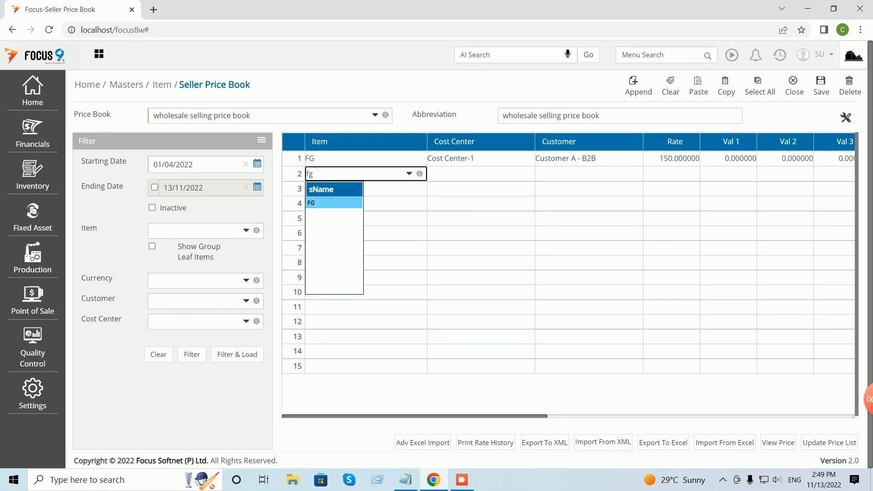
key("Return")
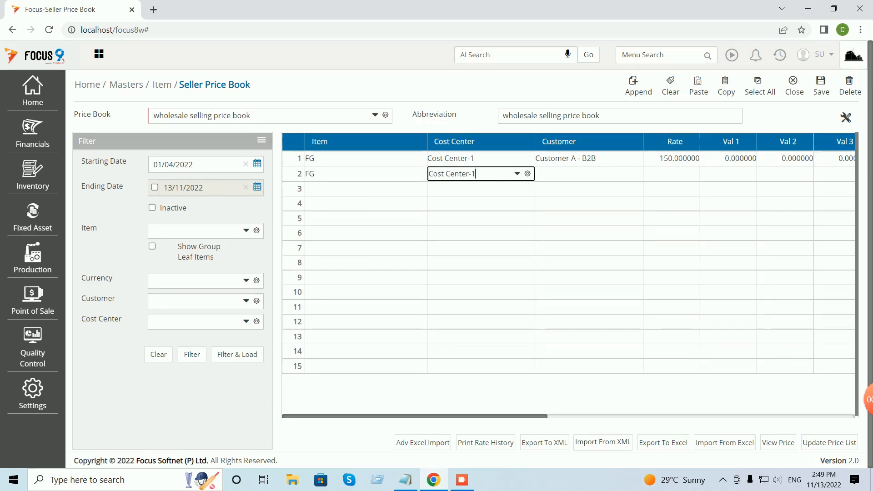
key("Return")
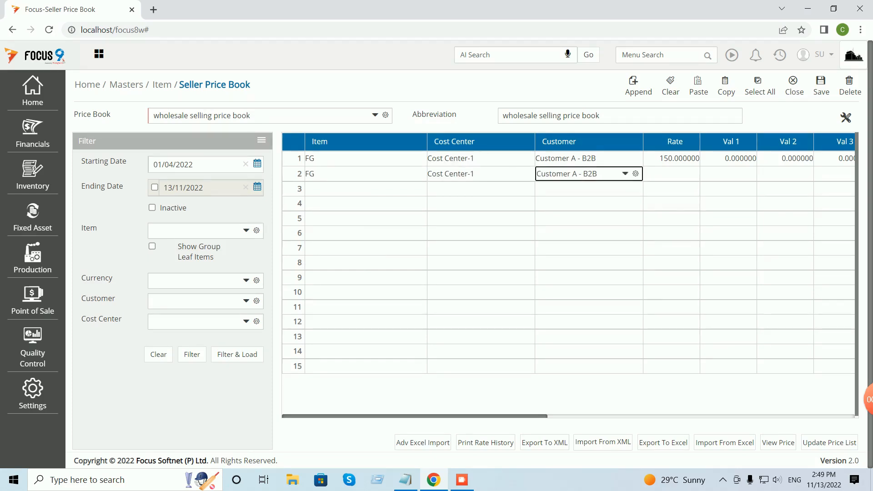
key("BackSpace")
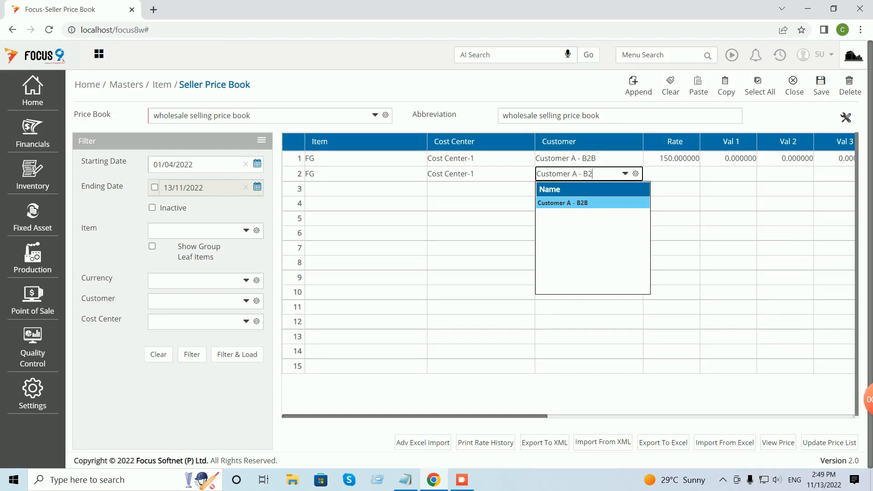
key("BackSpace")
key("BackSpace")
key("BackSpace")
key("BackSpace")
key("BackSpace")
key("BackSpace")
type("r")
key("BackSpace")
key("BackSpace")
key("BackSpace")
key("BackSpace")
key("BackSpace")
key("BackSpace")
key("BackSpace")
key("BackSpace")
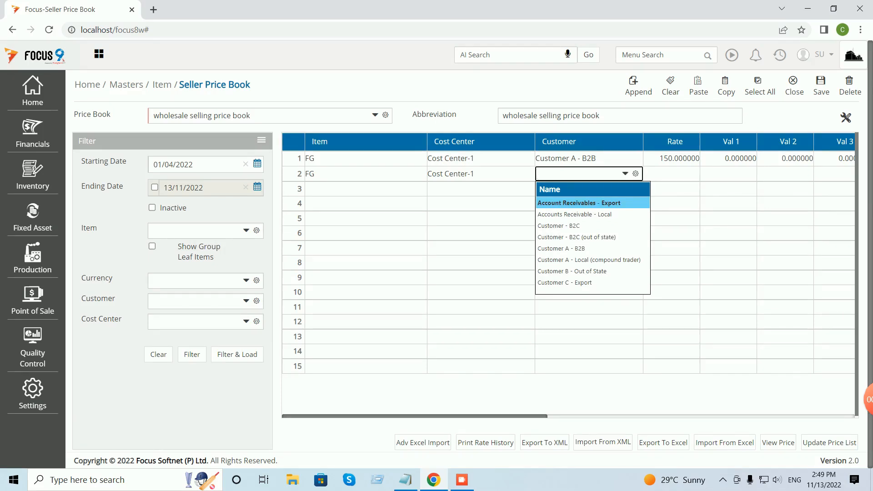
key("Down")
key("Down")
key("Down")
key("Return")
key("Tab")
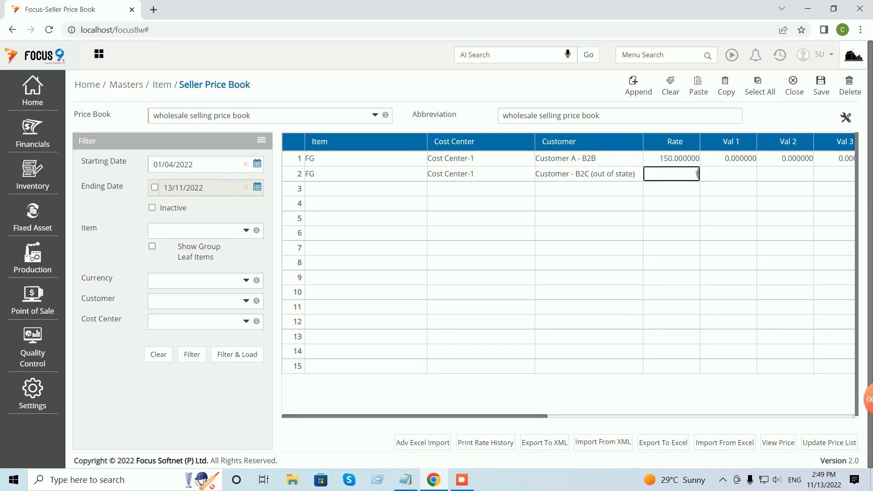
type("160")
key("Tab")
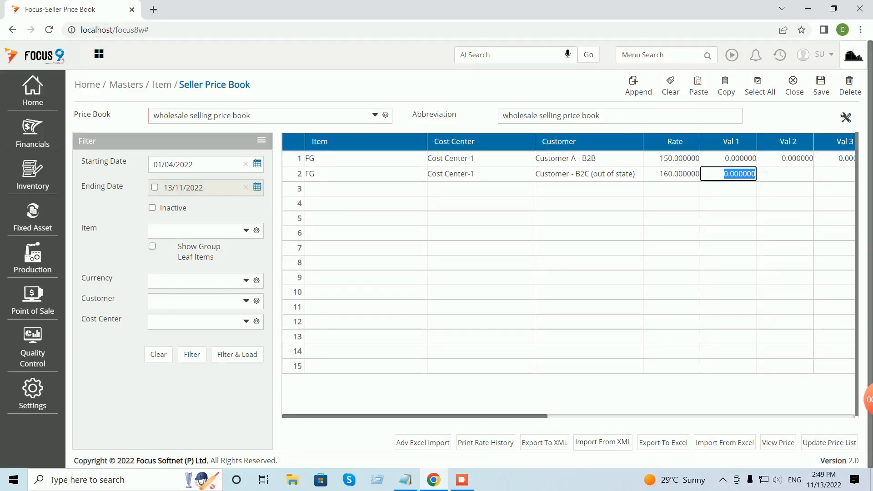
key("ctrl+s")
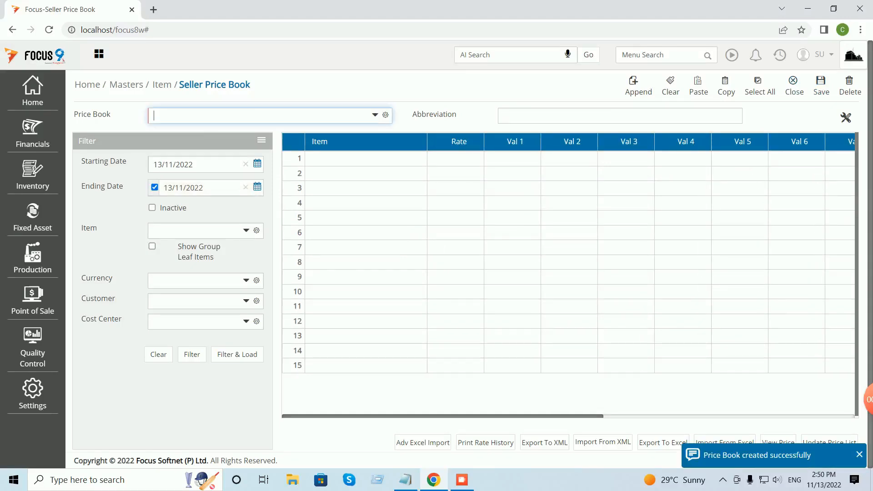
Name it 'retail price book', starting 01/04/2022 with no ending date.
type("retail")
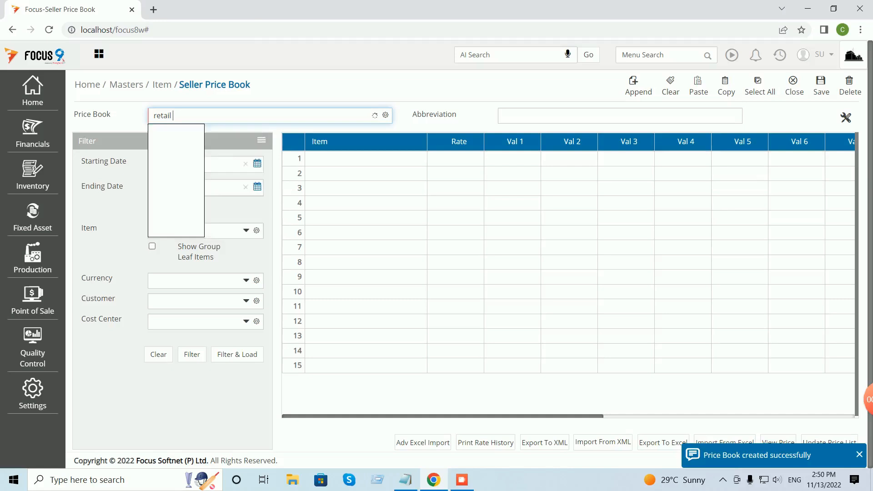
type(" price book")
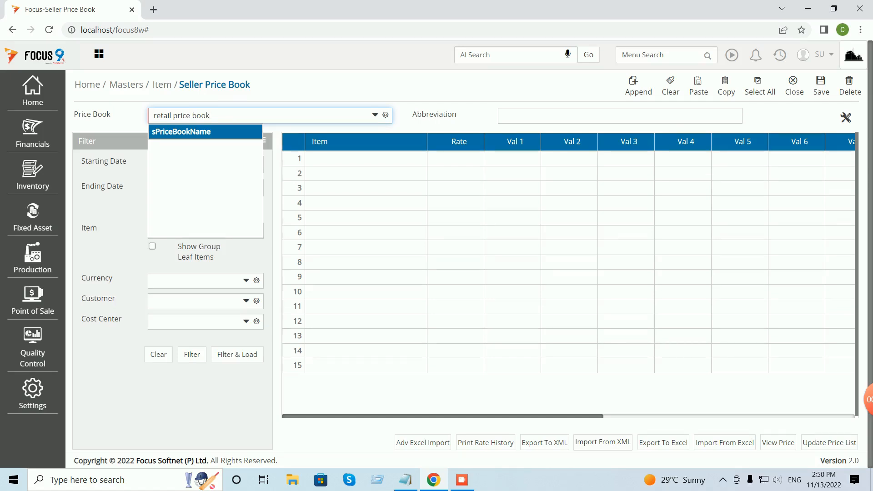
key("Tab")
key("Tab")
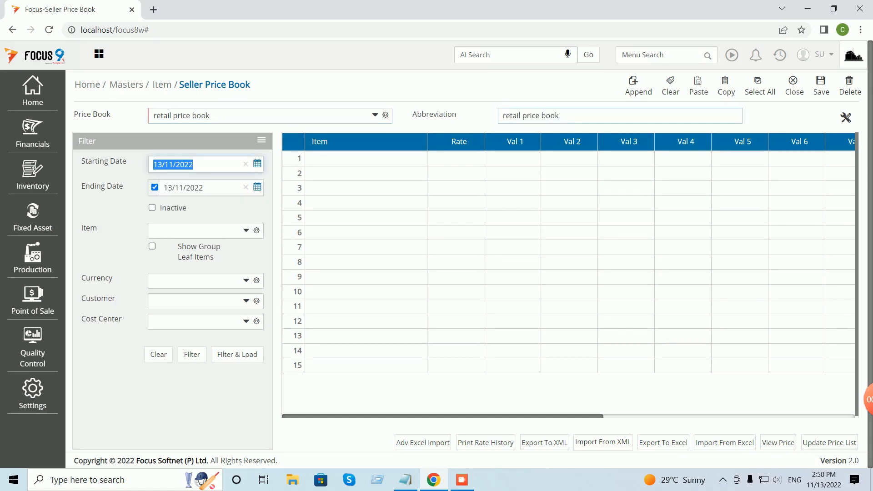
key("alt+Down")
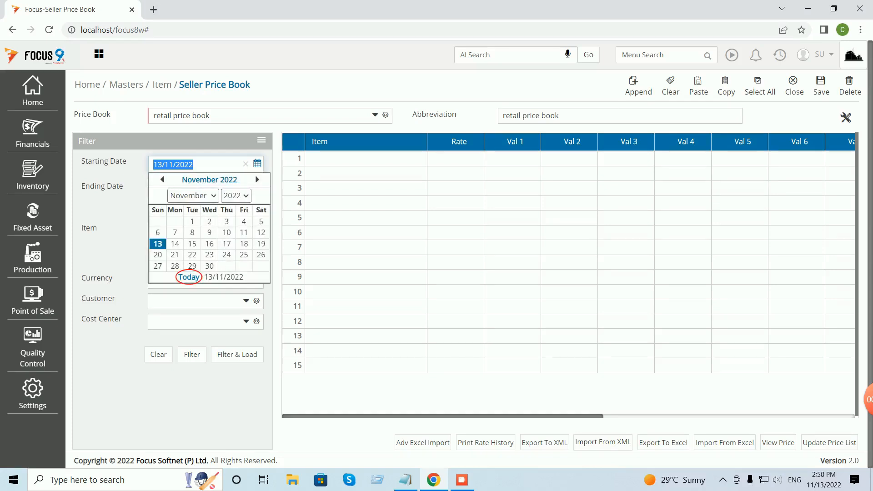
key("Tab")
key("alt+Down")
key("Home")
key("Down")
key("Down")
key("Down")
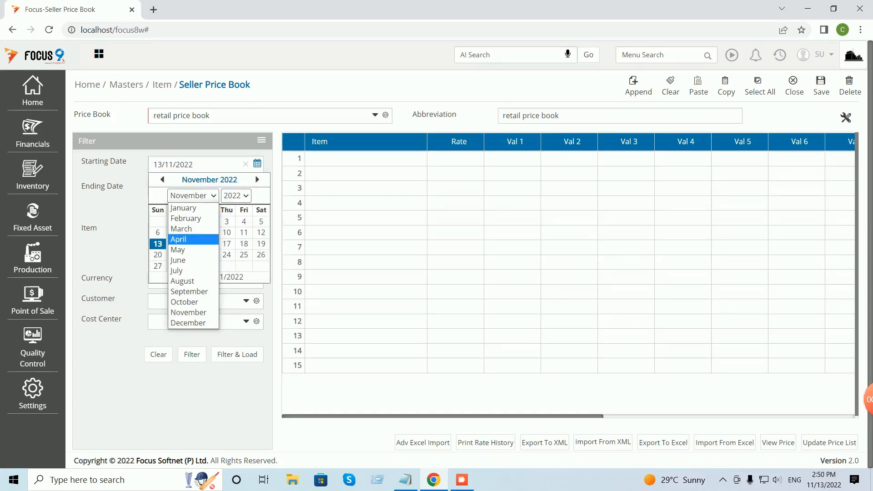
key("Return")
key("Return")
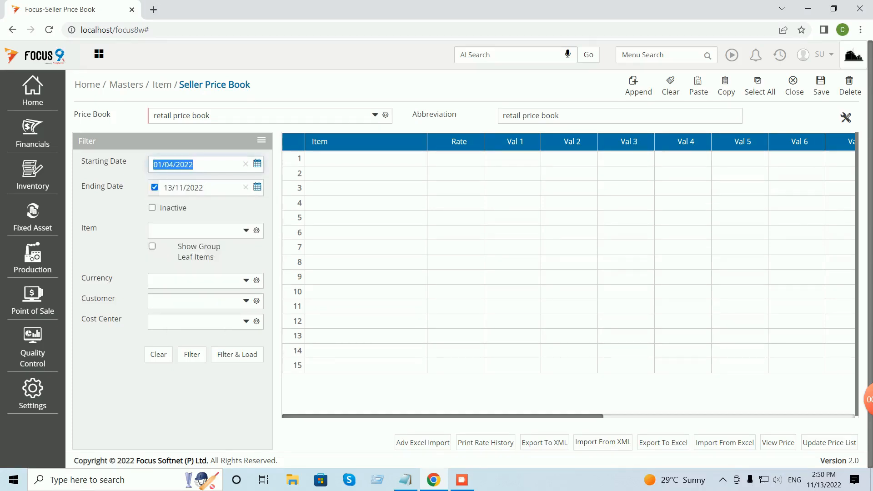
key("Tab")
key("space")
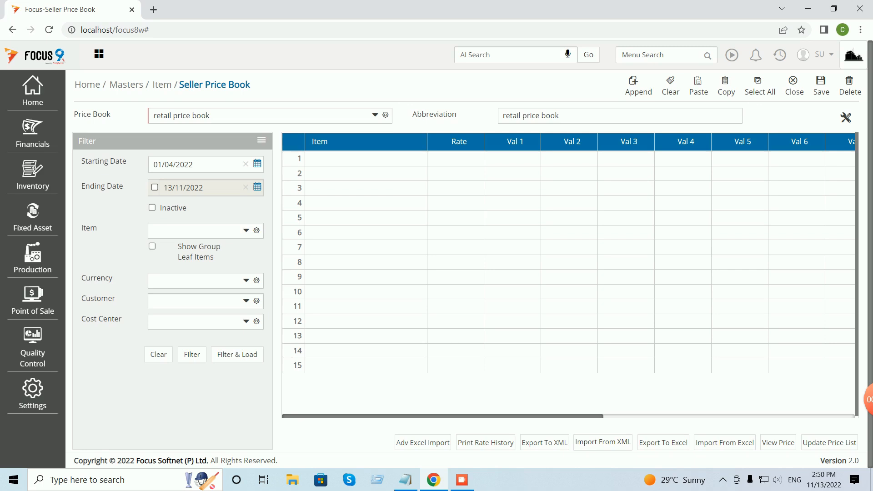
Toggle the Inactive flag on and off, leaving the price book active.
left_click(152, 207)
left_click(152, 207)
left_click(152, 207)
left_click(152, 207)
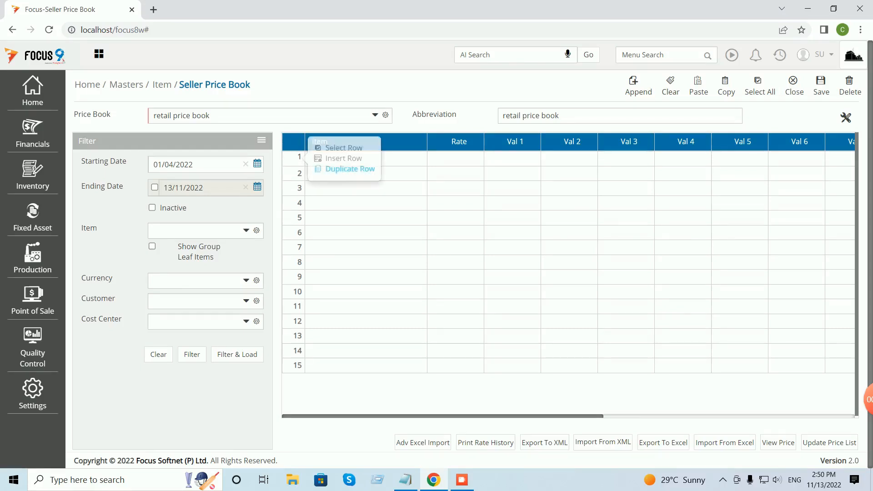
Enter FG in the first row and add Customer and Cost Center columns.
left_click(364, 158)
type("fg")
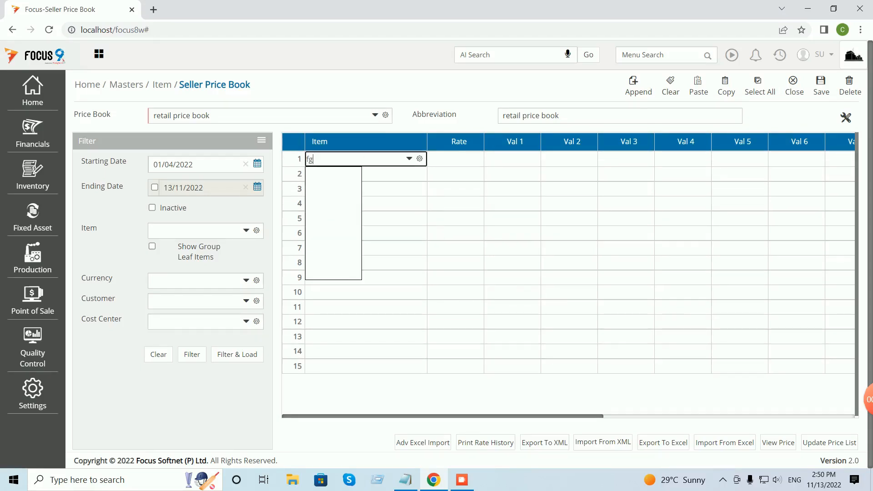
key("Return")
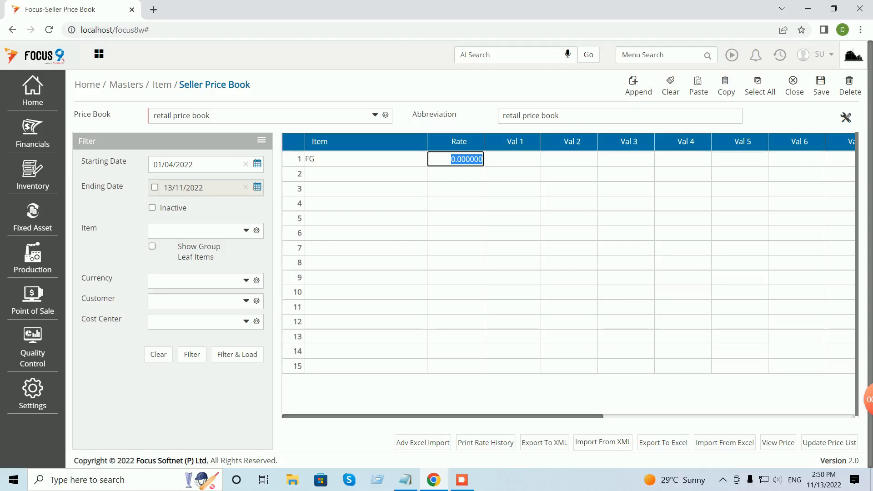
left_click(846, 117)
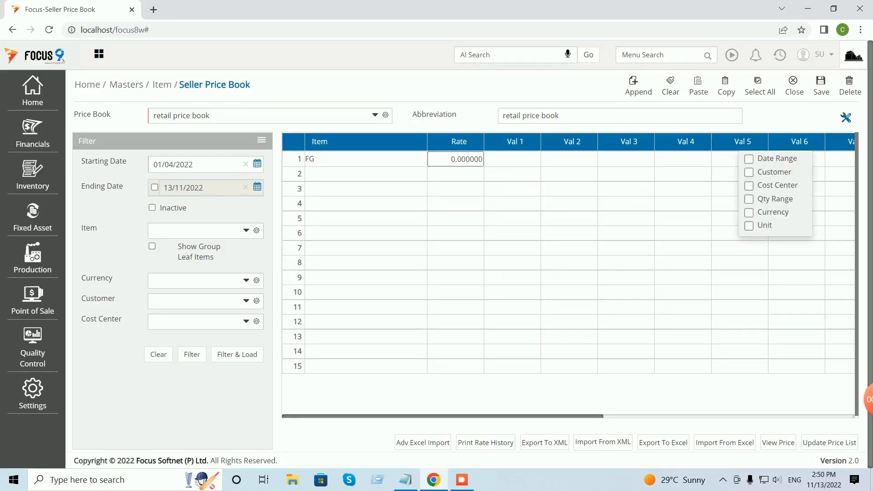
left_click(749, 172)
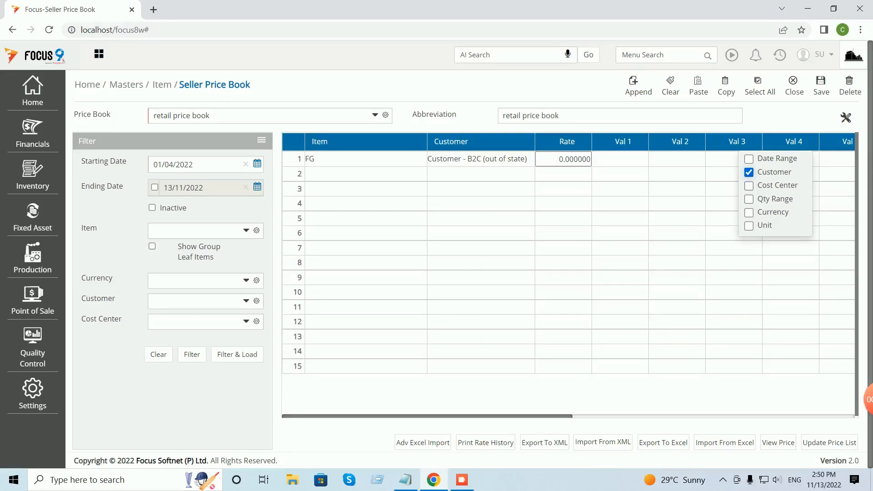
left_click(749, 185)
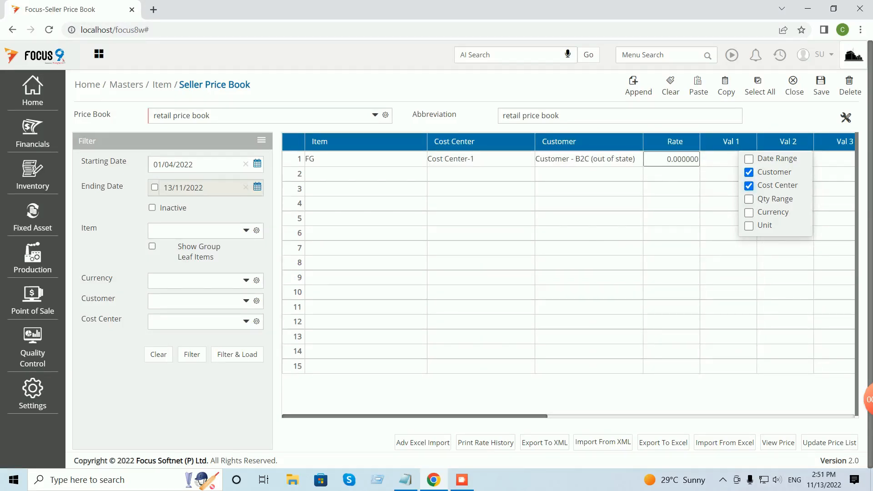
Set row 1 to Customer - B2C at a rate of 170.
left_click(589, 159)
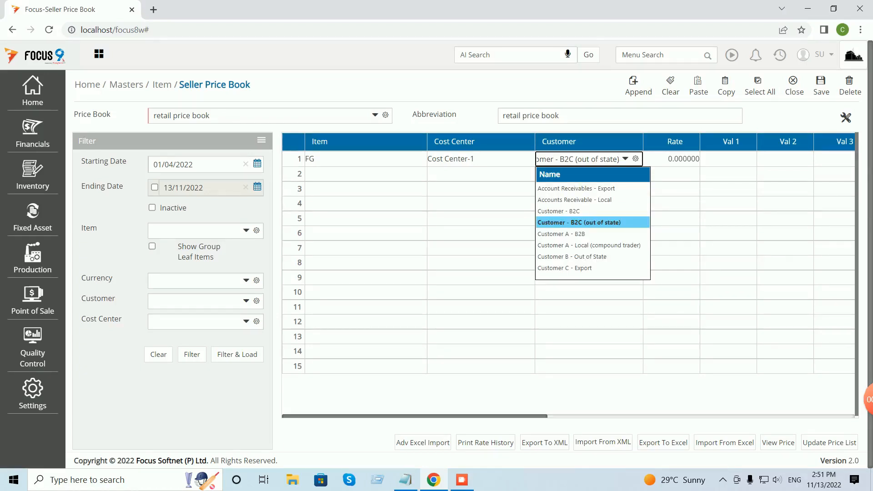
key("BackSpace")
key("BackSpace")
key("BackSpace")
key("BackSpace")
key("BackSpace")
key("BackSpace")
key("BackSpace")
key("BackSpace")
key("BackSpace")
key("BackSpace")
key("BackSpace")
key("BackSpace")
key("BackSpace")
key("BackSpace")
key("BackSpace")
left_click(671, 159)
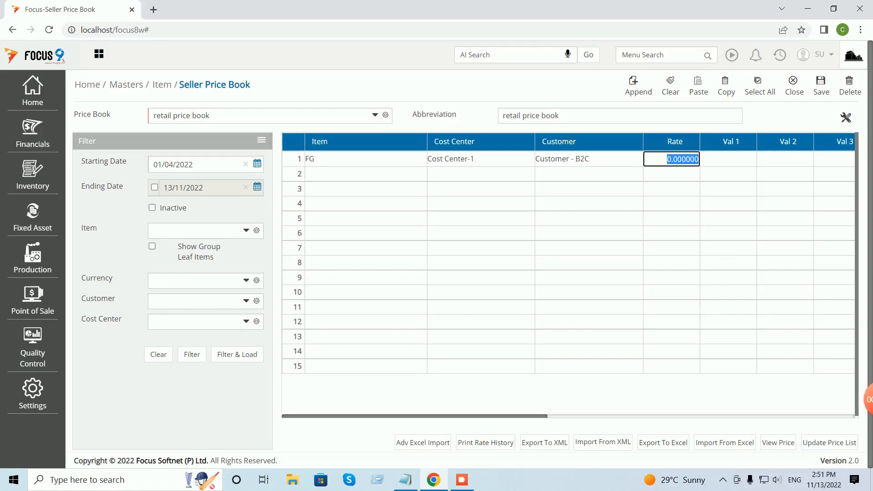
type("170")
key("Return")
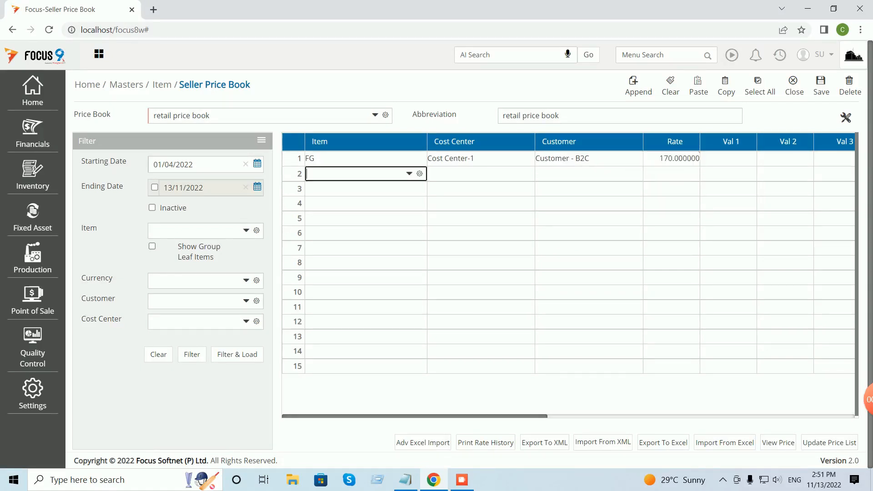
Add an FG row for Customer - B2C (out of state) at 175 and save.
type("fg")
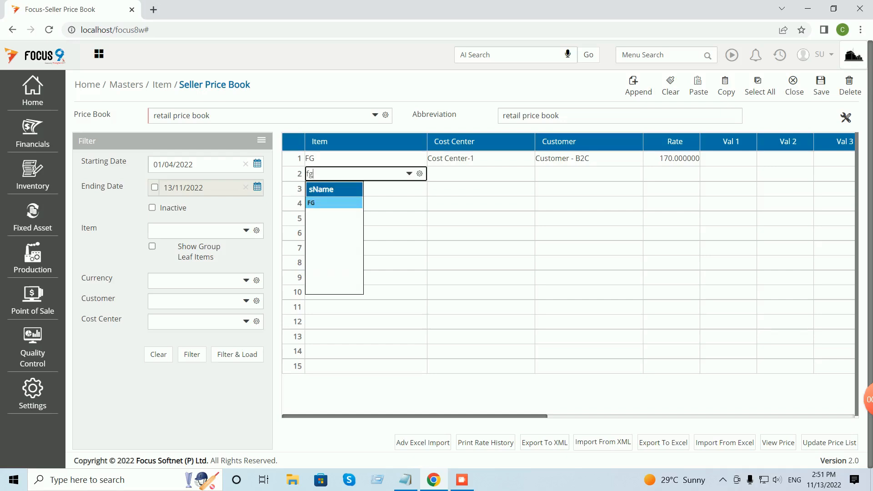
key("Return")
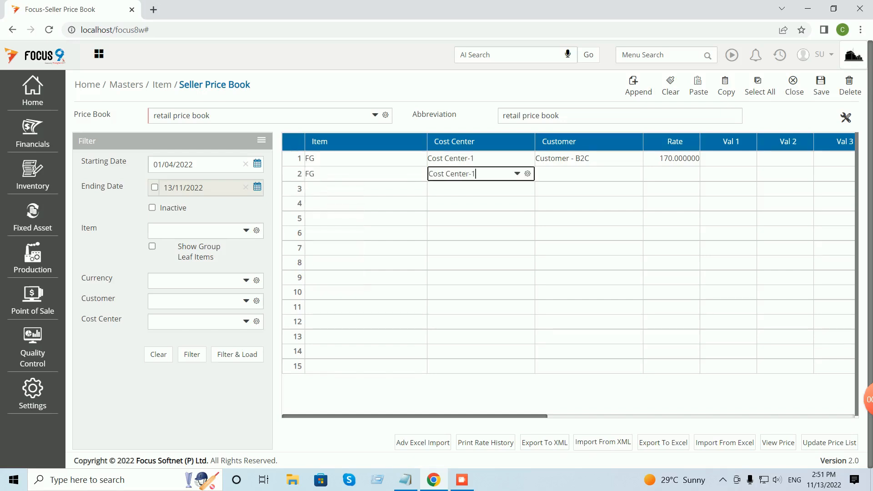
key("Return")
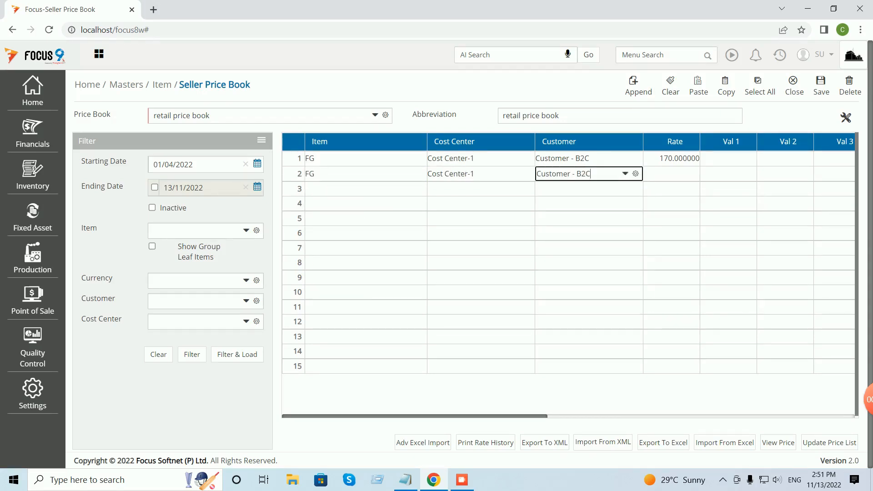
key("Down")
key("BackSpace")
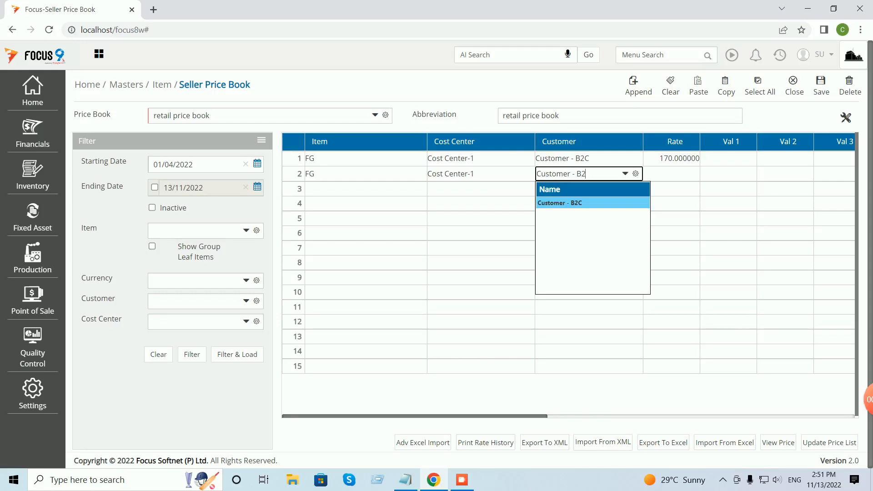
key("BackSpace")
key("BackSpace")
key("BackSpace")
key("BackSpace")
key("BackSpace")
key("BackSpace")
key("BackSpace")
key("BackSpace")
key("BackSpace")
key("BackSpace")
key("BackSpace")
key("BackSpace")
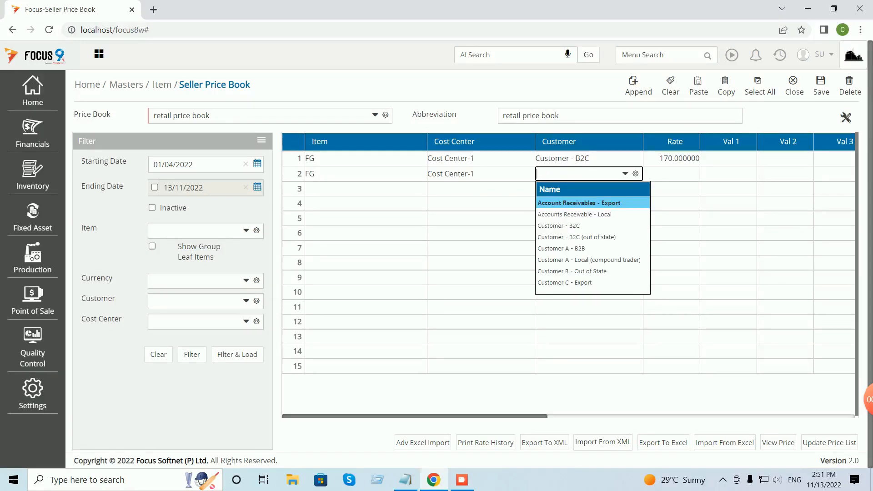
left_click(576, 237)
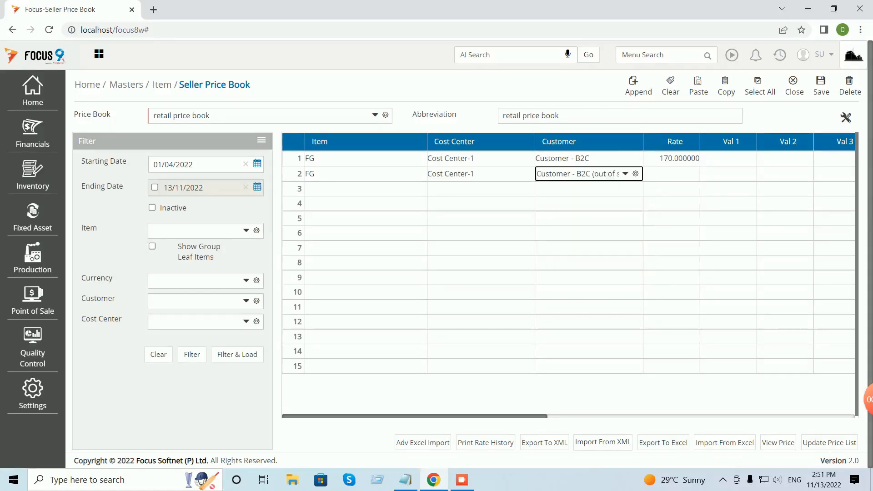
key("Tab")
type("175")
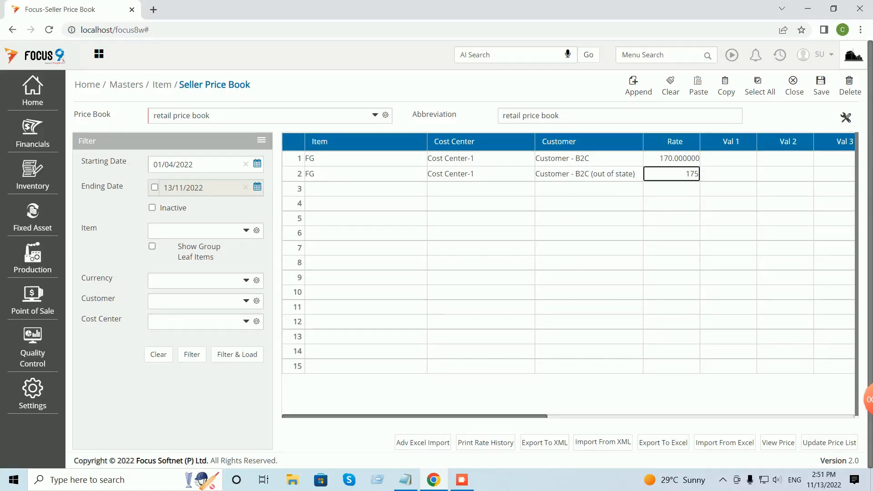
key("Tab")
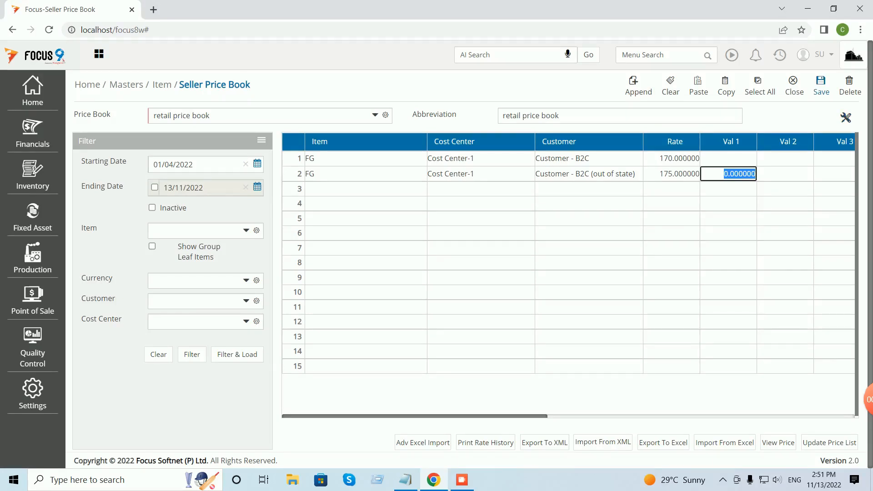
left_click(821, 85)
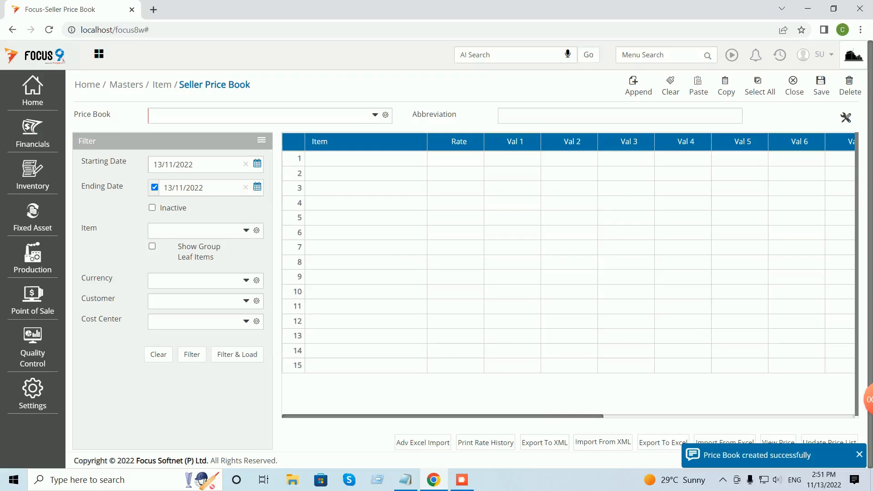
Reload the retail price book's saved prices into the grid.
left_click(375, 115)
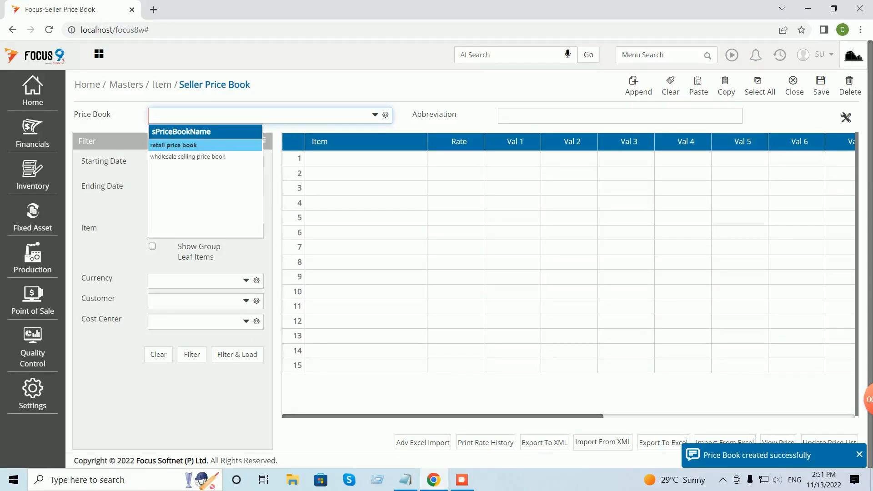
key("Return")
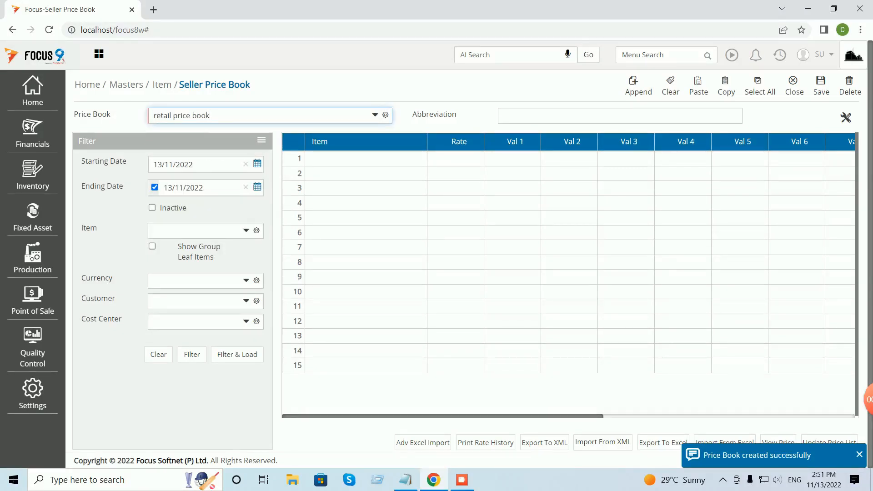
left_click(237, 355)
right_click(309, 286)
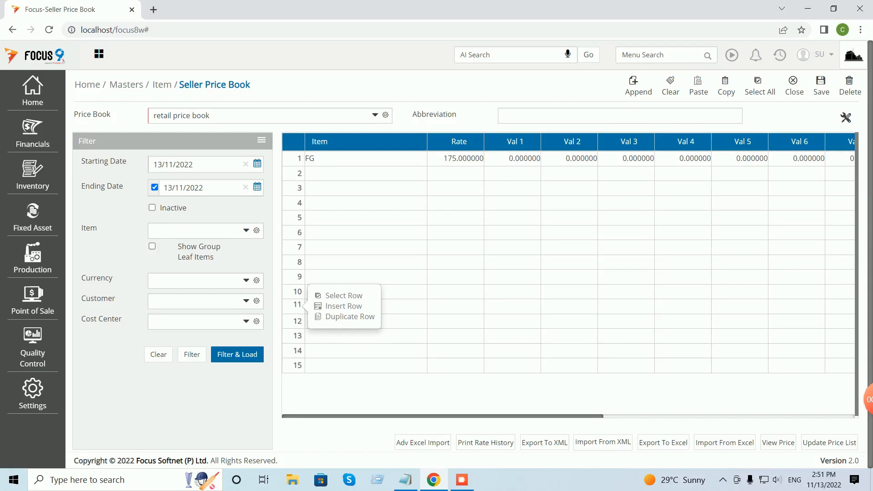
Show the Customer column again, save the price book, and log out.
left_click(846, 117)
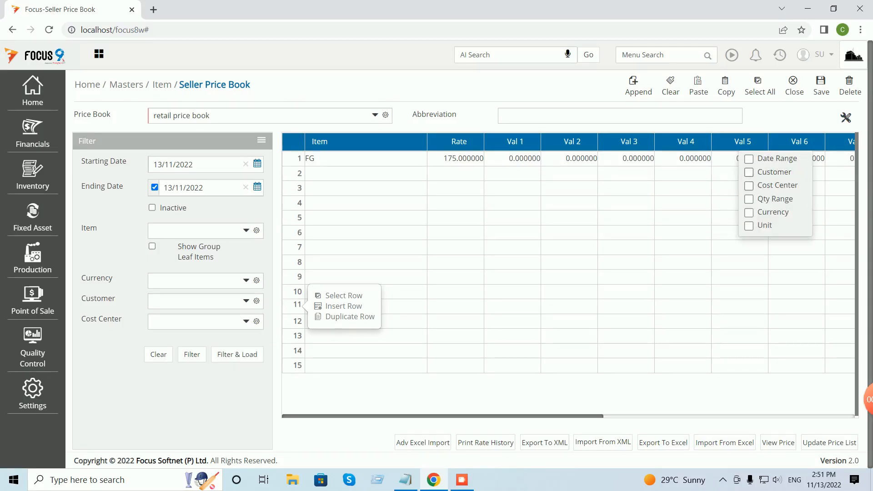
left_click(749, 171)
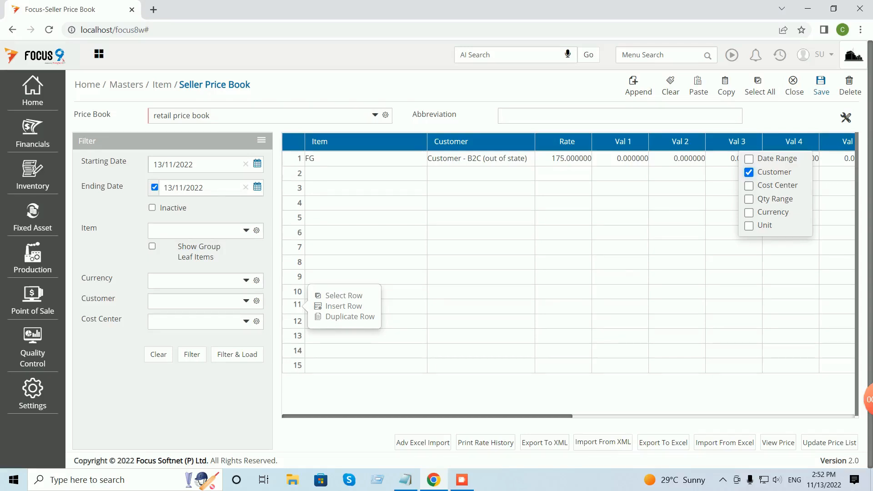
left_click(822, 86)
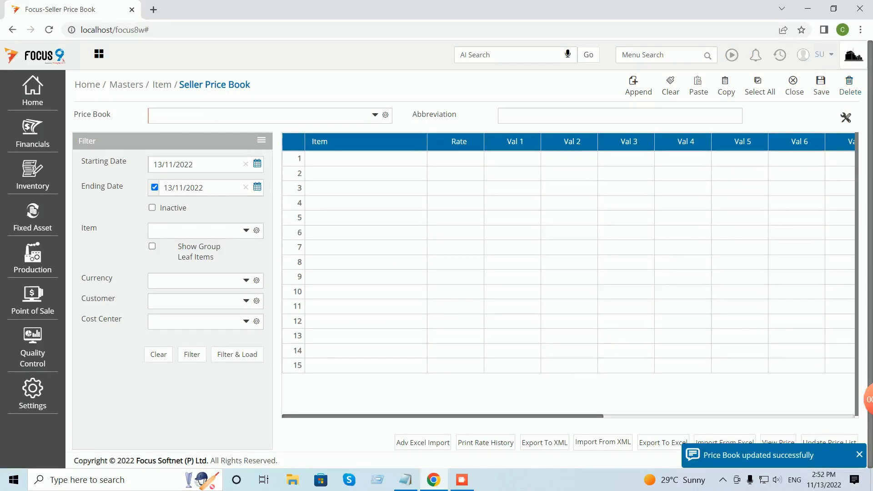
left_click(820, 54)
left_click(751, 110)
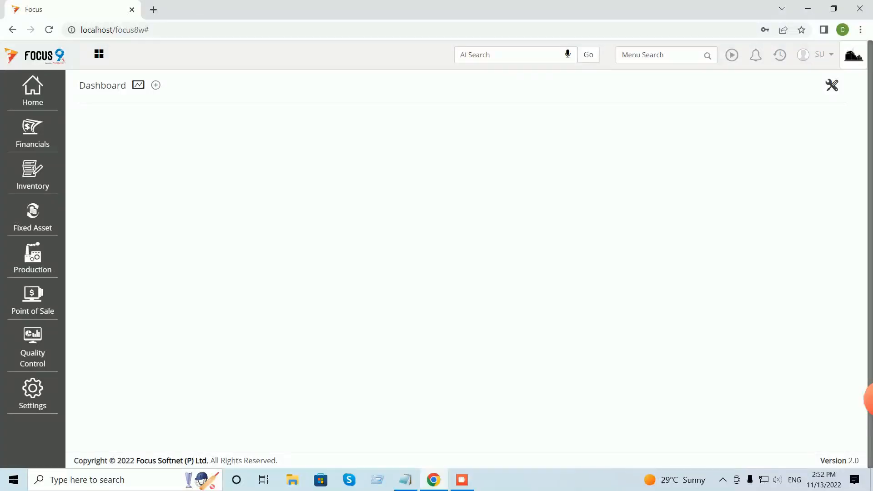
Search 'loca' and open the Local - Sales Invoices settings.
type("loca")
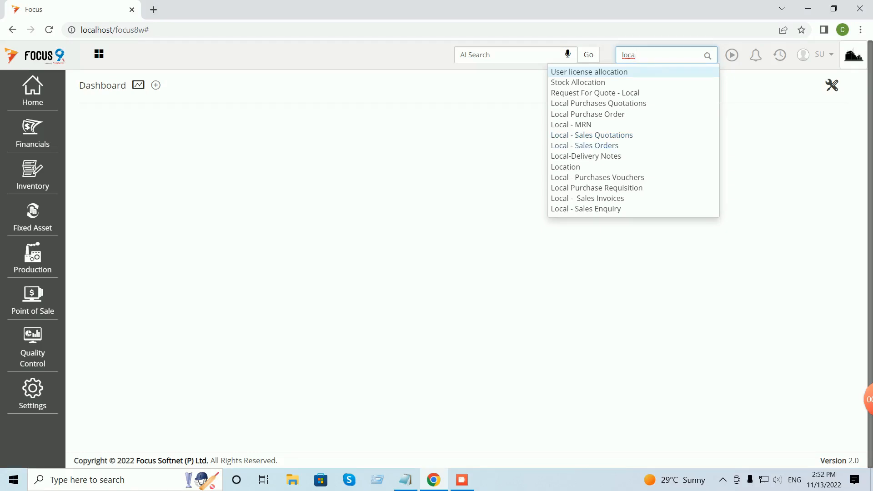
left_click(588, 199)
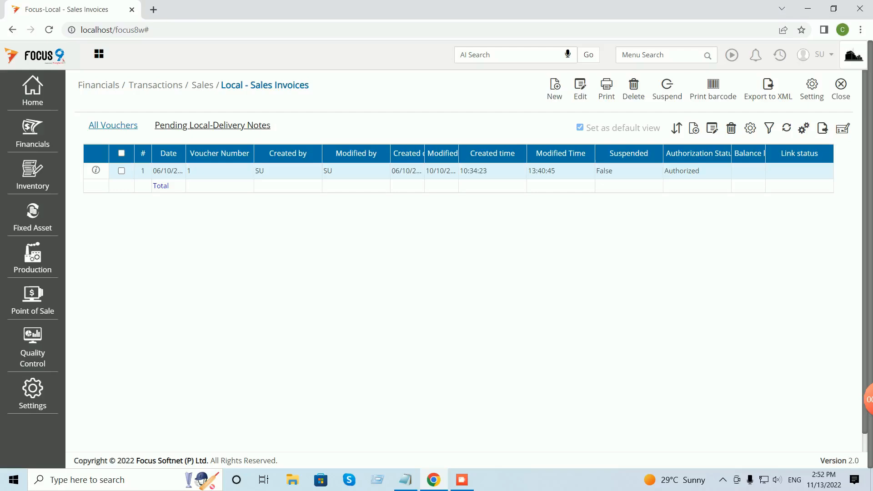
left_click(813, 85)
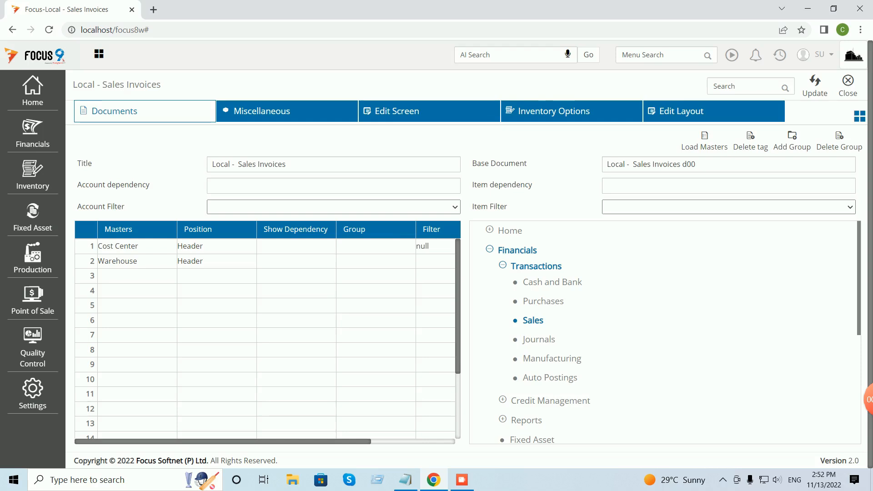
Set Rate preloaded Behaviour to Rate on the Edit Screen tab, update and close.
left_click(397, 111)
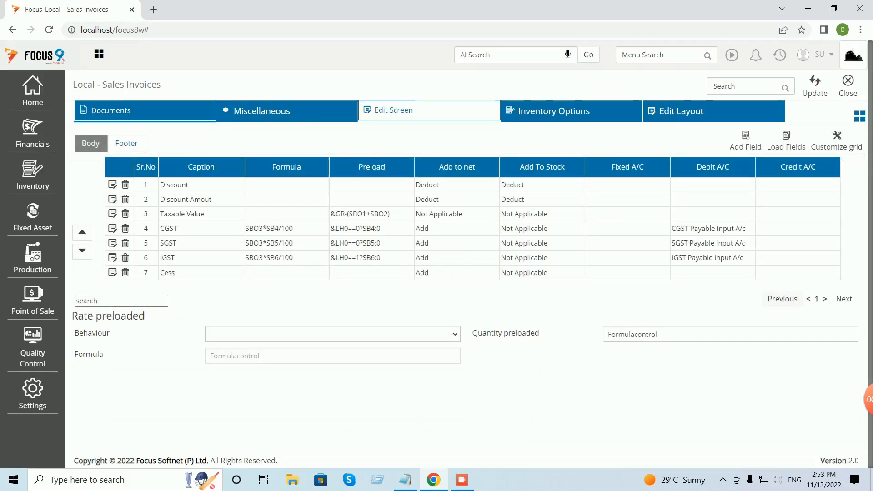
left_click(332, 334)
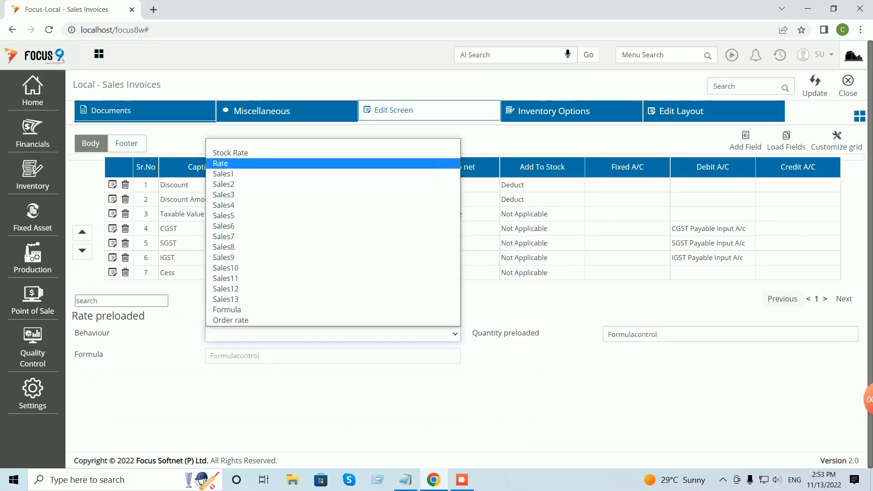
left_click(227, 163)
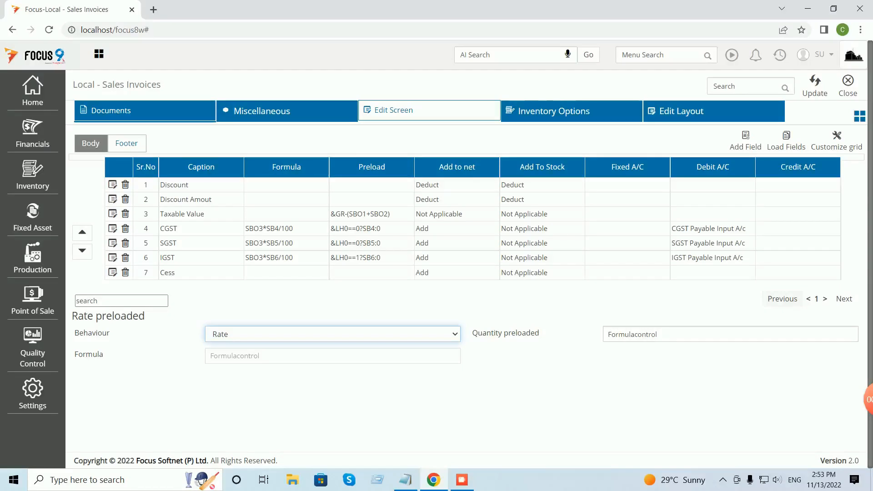
left_click(815, 86)
left_click(848, 86)
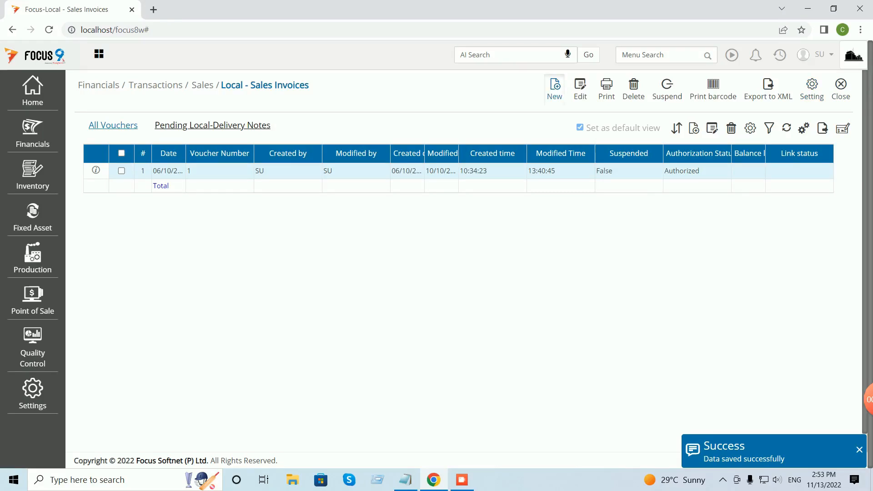
Start a new invoice with Sales - Computers account and Customer A - B2B.
left_click(555, 89)
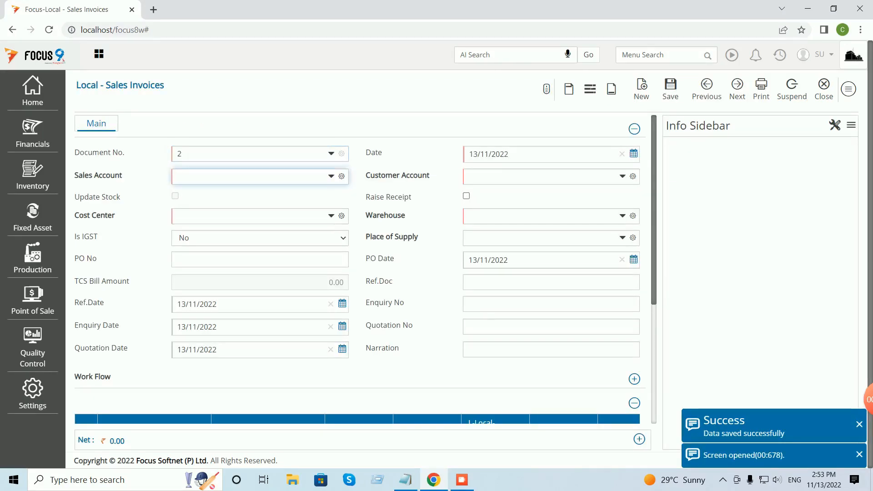
type("sa")
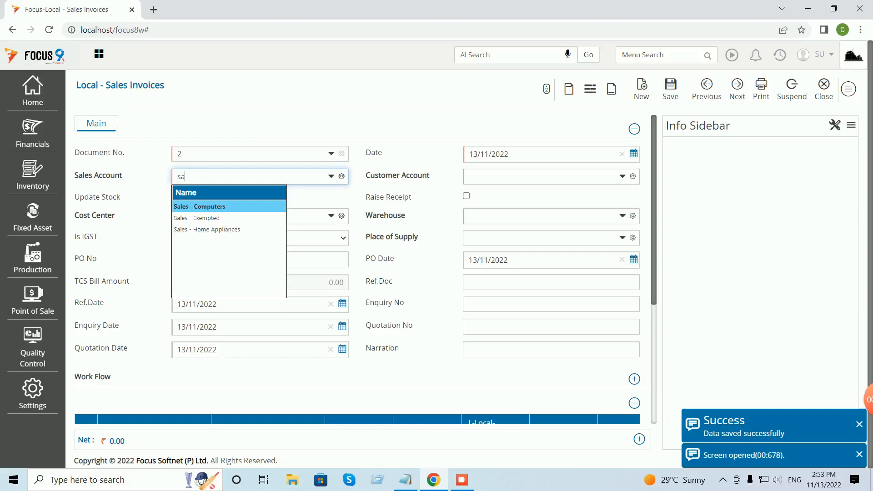
key("Tab")
type("c")
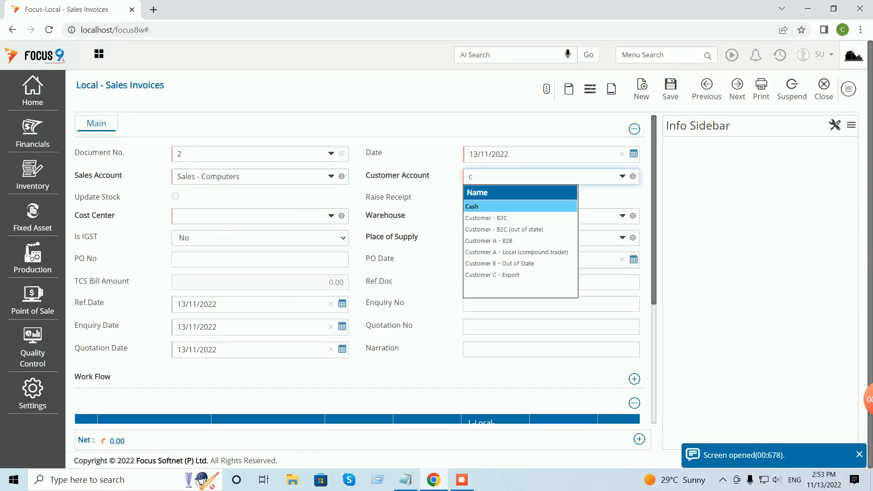
key("Down")
key("Down")
key("Down")
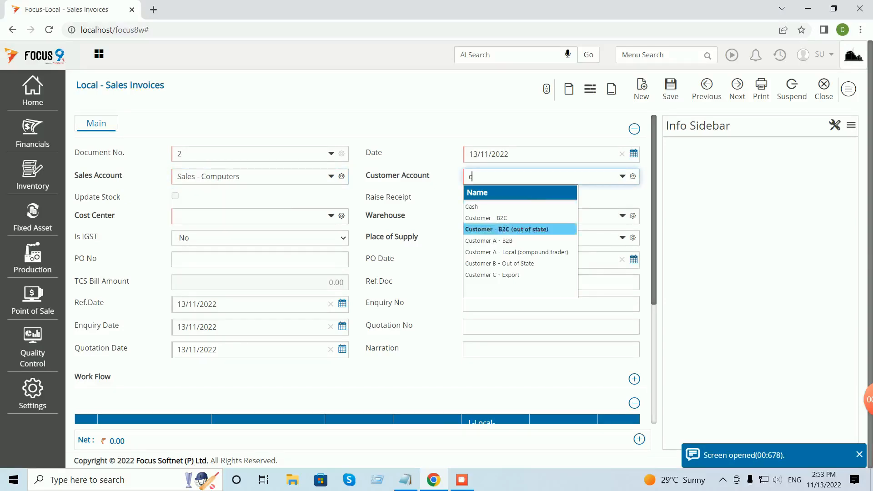
key("Tab")
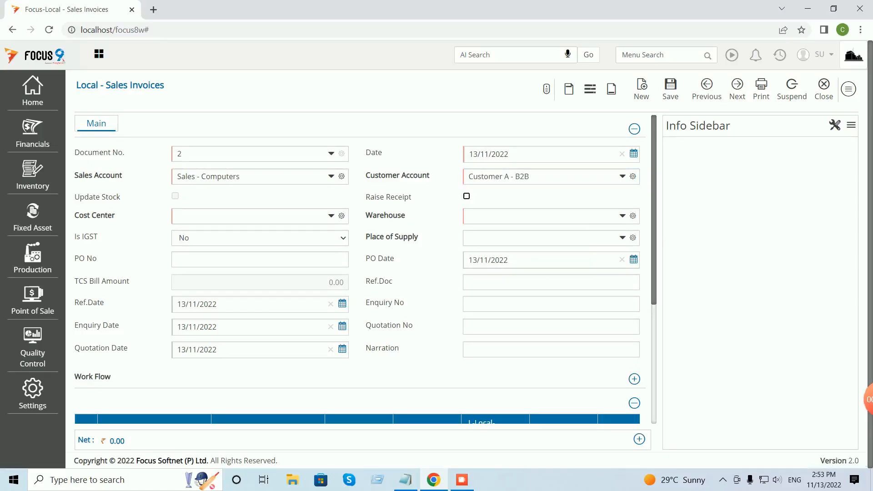
Set Cost Center-1, warehouse W1 and place of supply TELANGANA.
key("Tab")
key("Return")
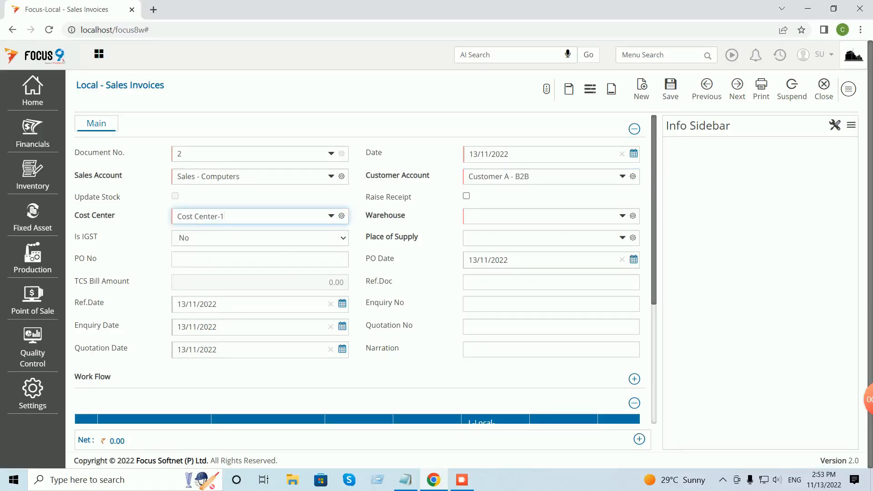
key("Tab")
key("Return")
key("Tab")
type("te")
key("Return")
key("Tab")
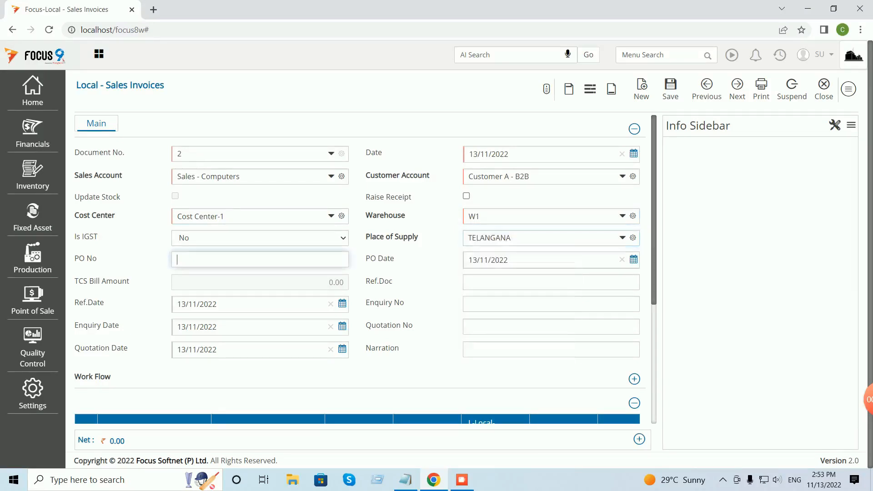
Add one FG line with quantity 1, preloaded at 150.00.
scroll(364, 268, "down", 4)
left_click(146, 267)
type("f")
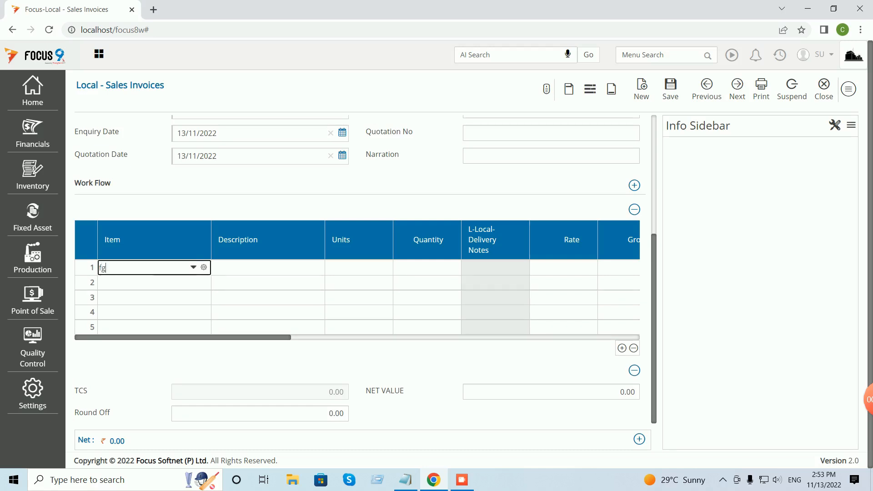
type("g")
key("Return")
type("1")
key("Return")
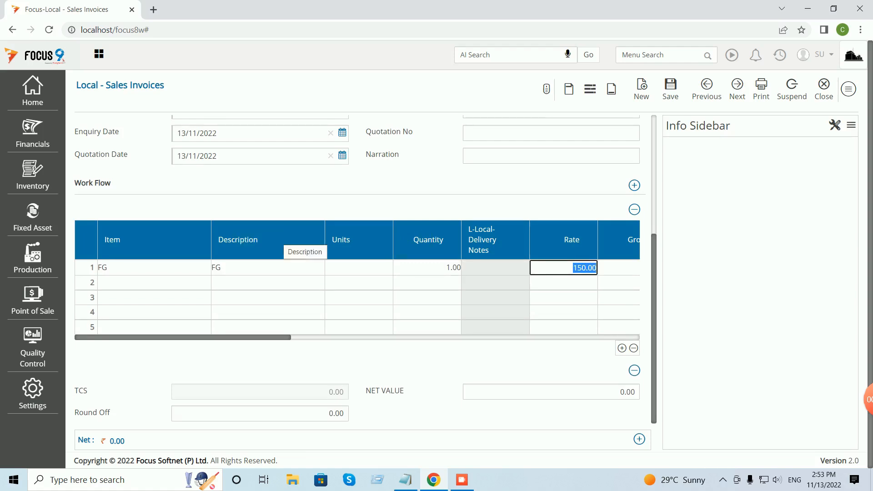
scroll(282, 241, "up", 2)
scroll(282, 241, "up", 1)
scroll(282, 241, "up", 1)
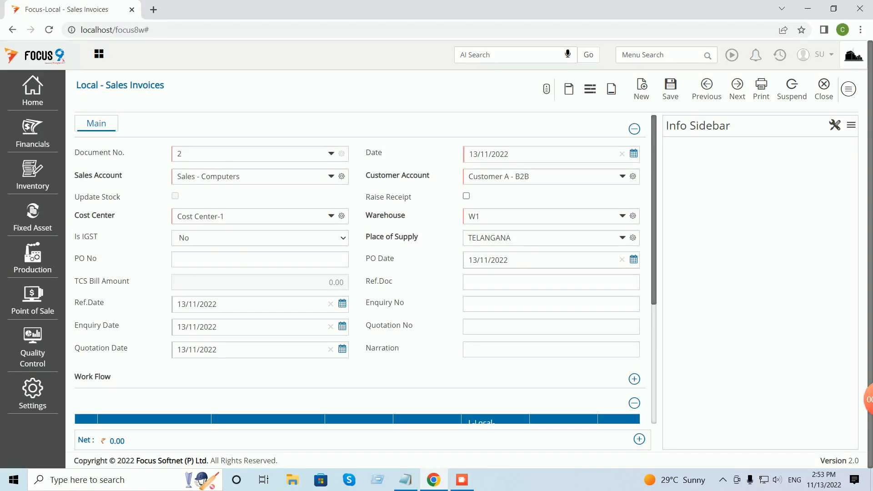
Switch to a different customer and accept the FG rate refresh.
left_click(523, 176)
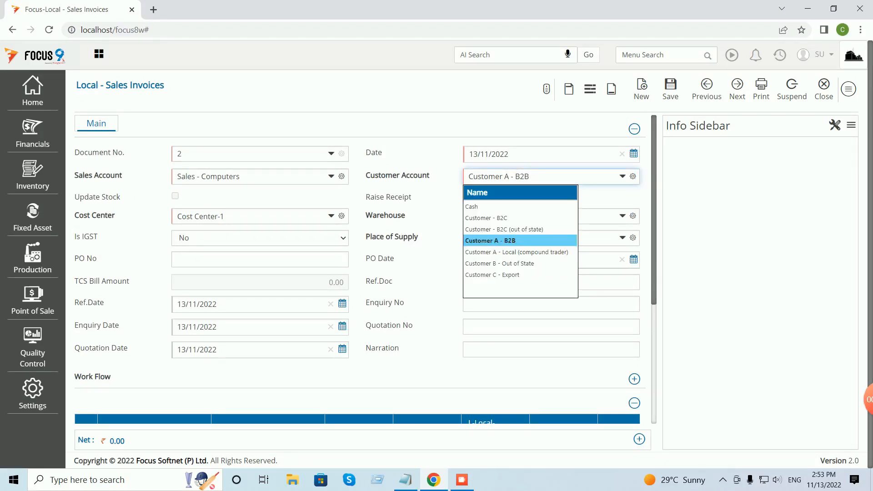
key("Return")
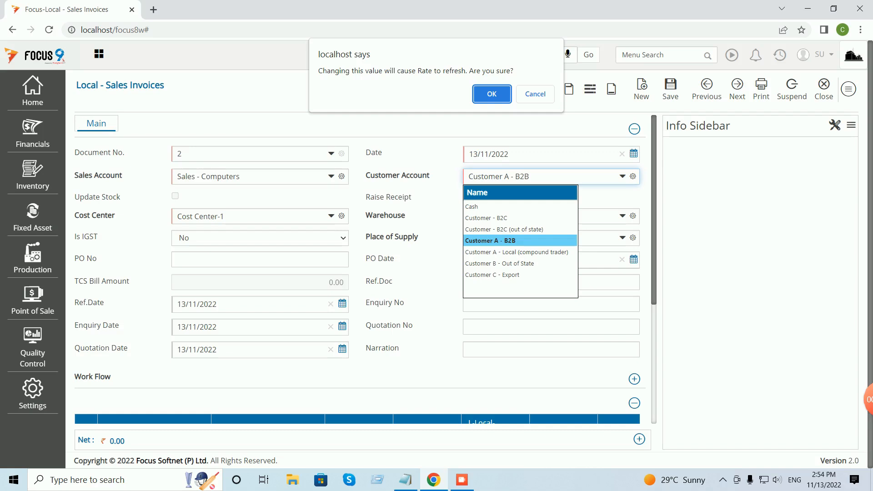
key("Return")
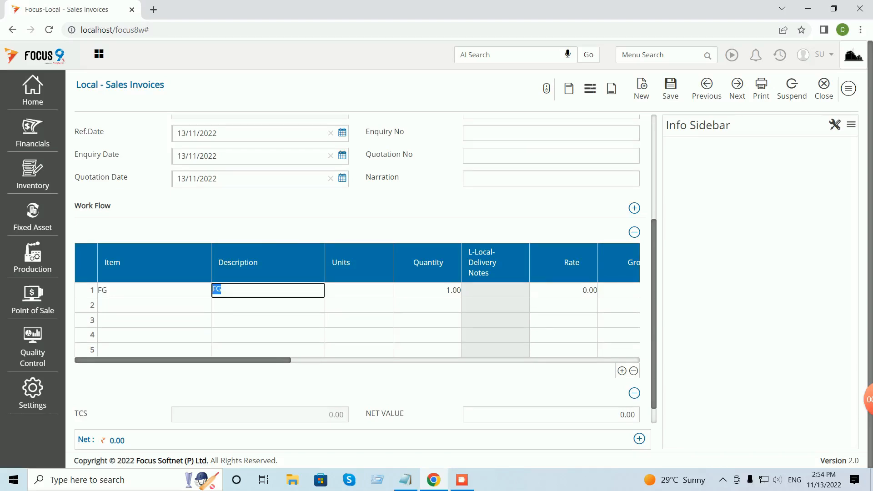
key("Tab")
key("Tab")
key("Tab")
key("Tab")
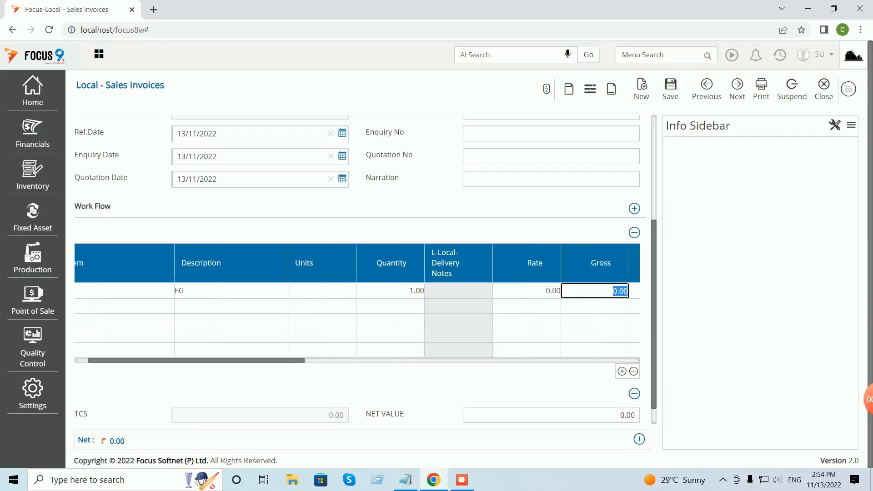
left_click(526, 291)
scroll(360, 268, "up", 4)
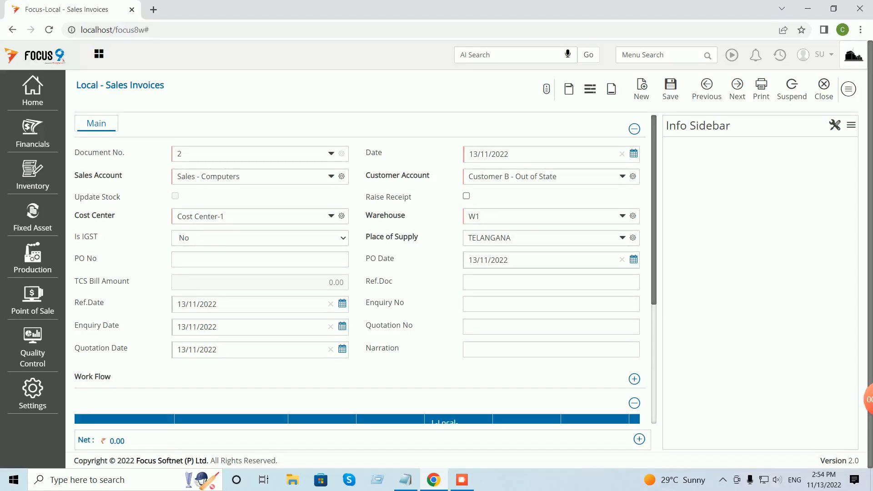
Choose Customer B - Out of State and accept the rate refresh to 175.00.
left_click(557, 176)
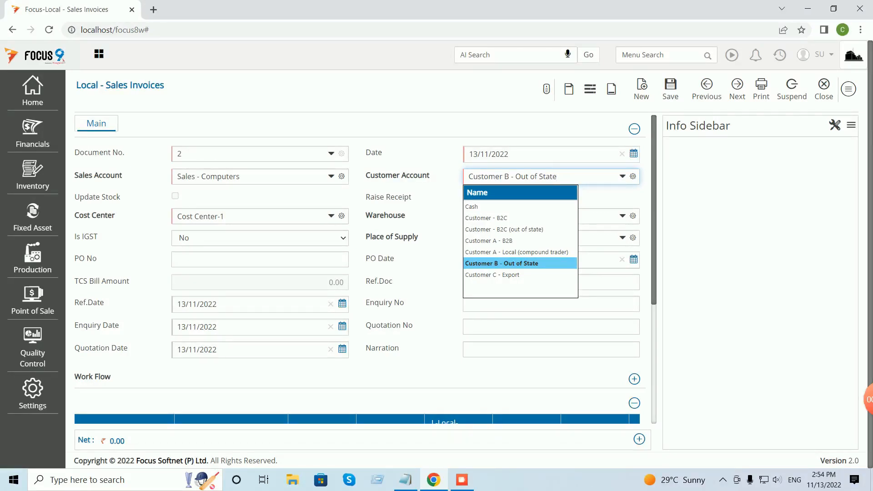
key("Return")
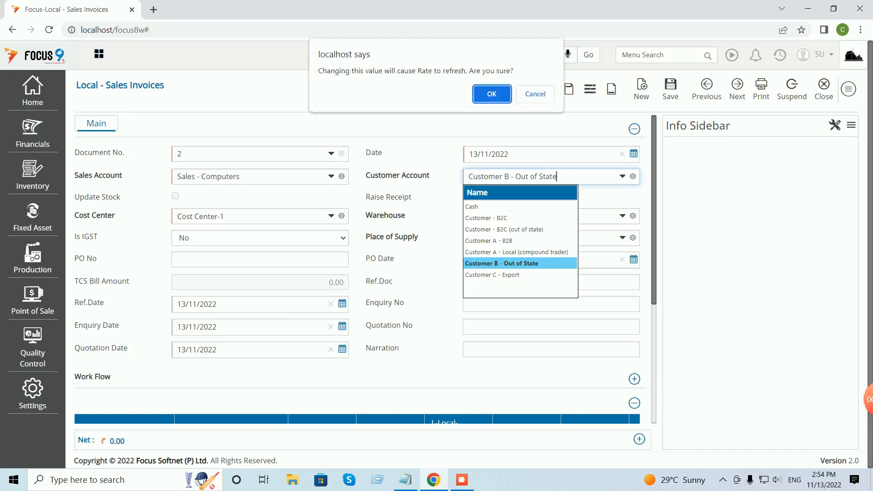
key("Return")
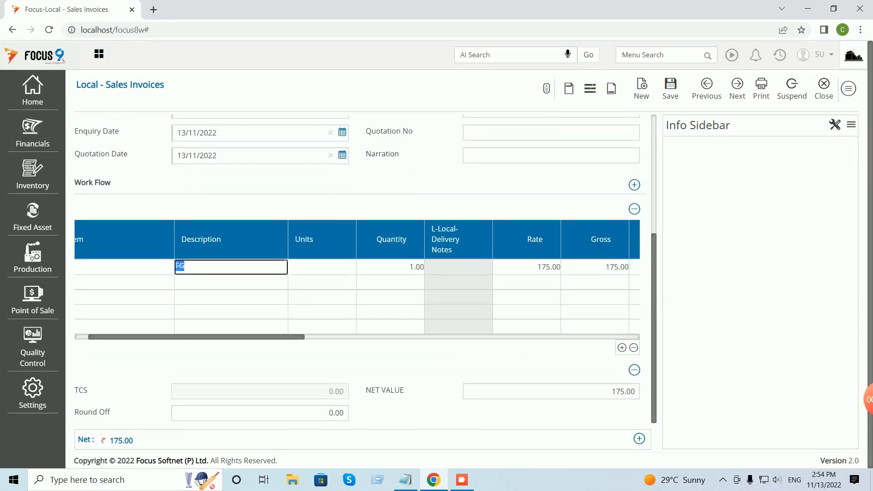
key("Tab")
key("Tab")
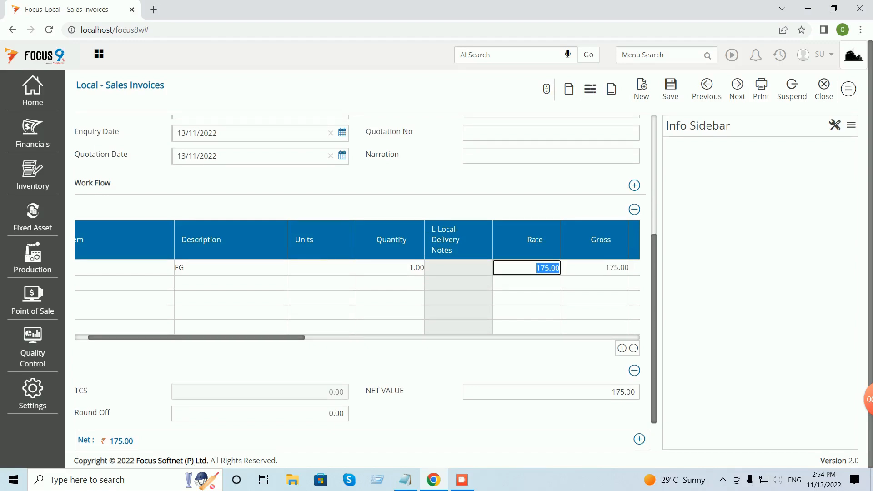
scroll(359, 269, "up", 5)
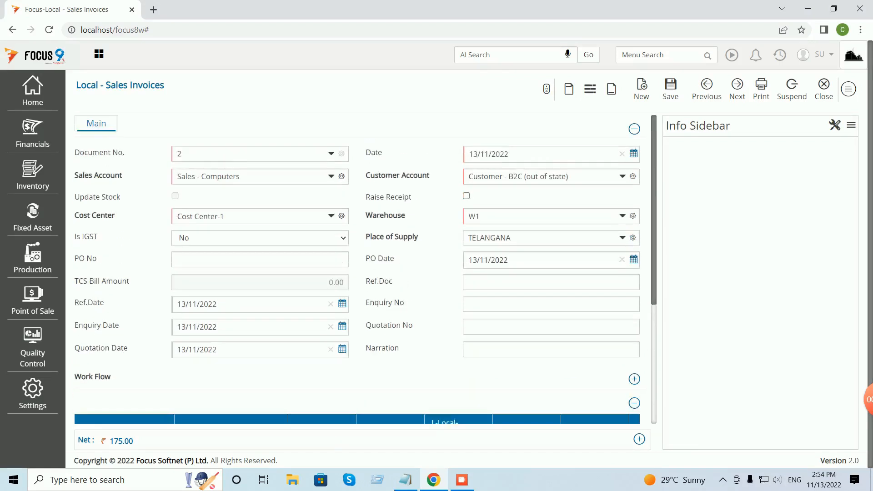
Switch the customer to Customer - B2C (out of state), refreshing the rate to 170.00.
left_click(569, 176)
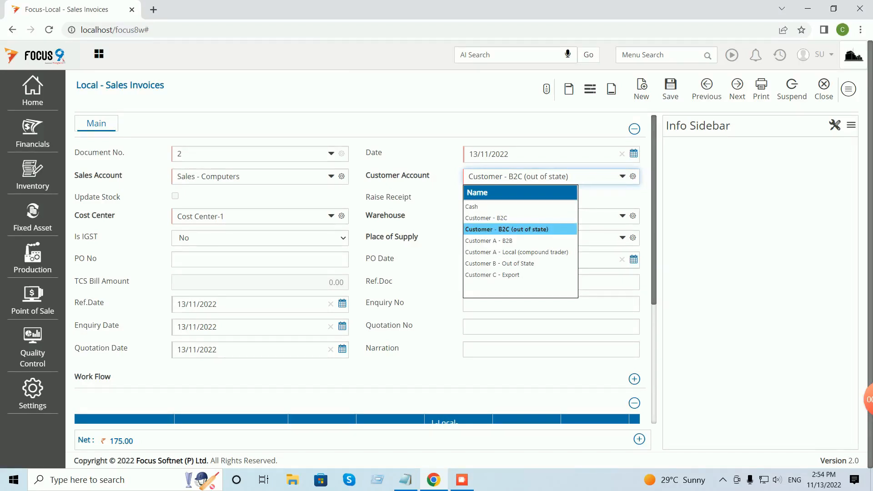
key("Return")
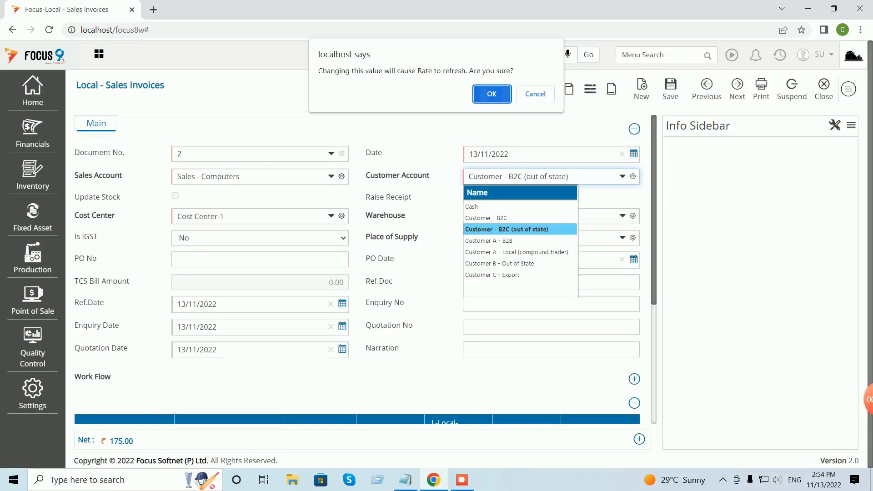
key("Return")
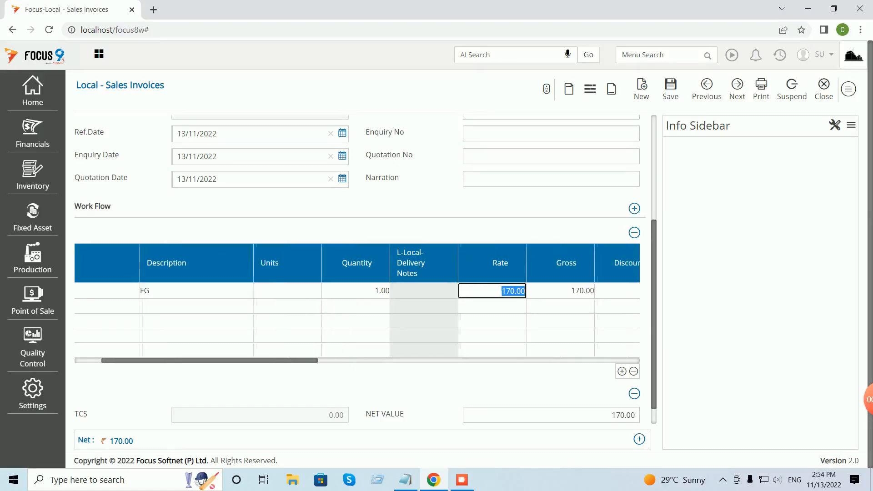
Save the invoice with 170.00 as a new bill reference, then close it.
key("ctrl+s")
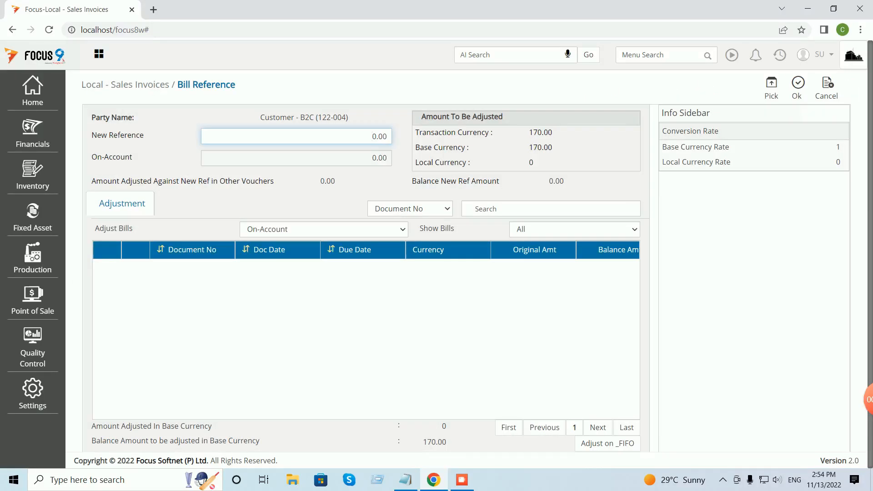
left_click(772, 87)
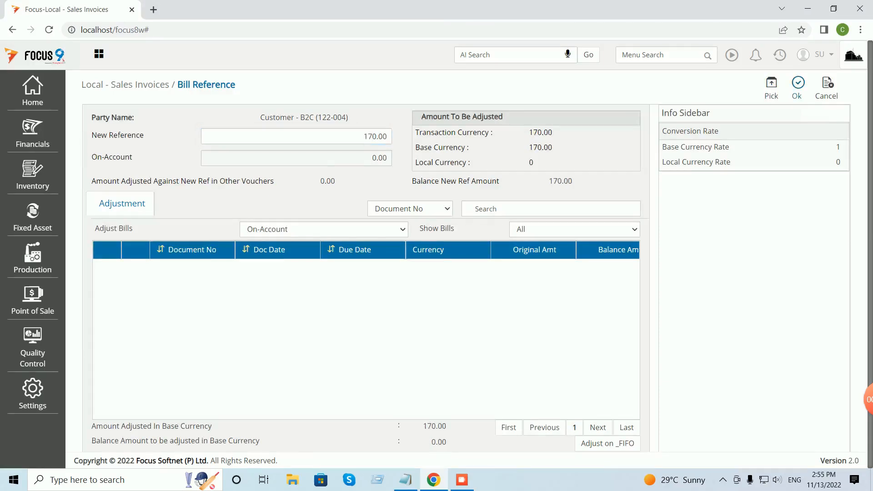
left_click(797, 88)
left_click(825, 89)
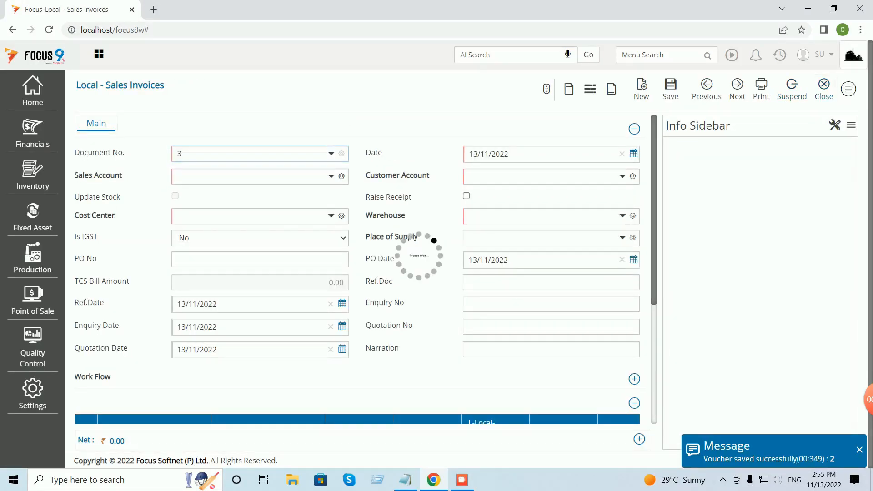
left_click(841, 88)
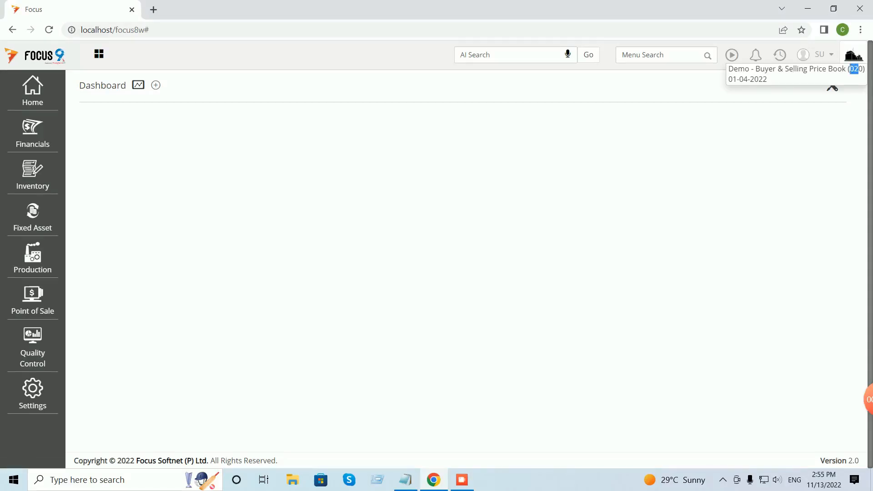
Search Windows for 'ssm' to find SQL Server Management Studio 18.
key("super+s")
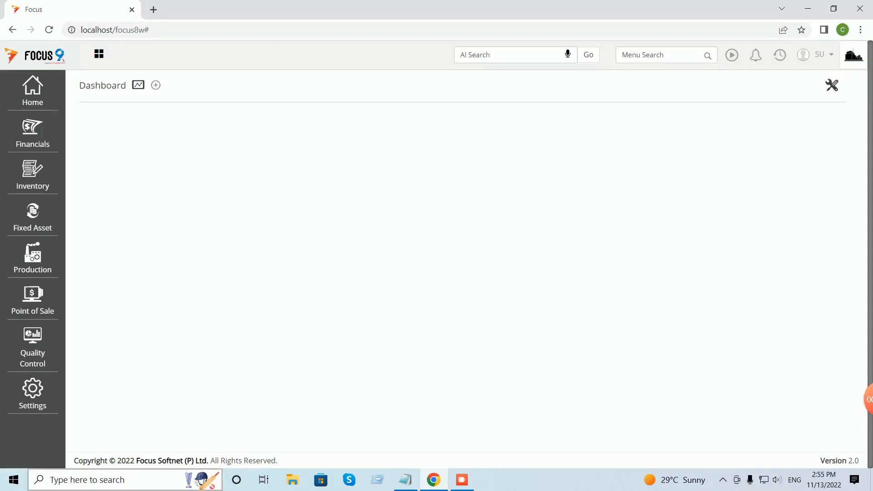
type("ssm")
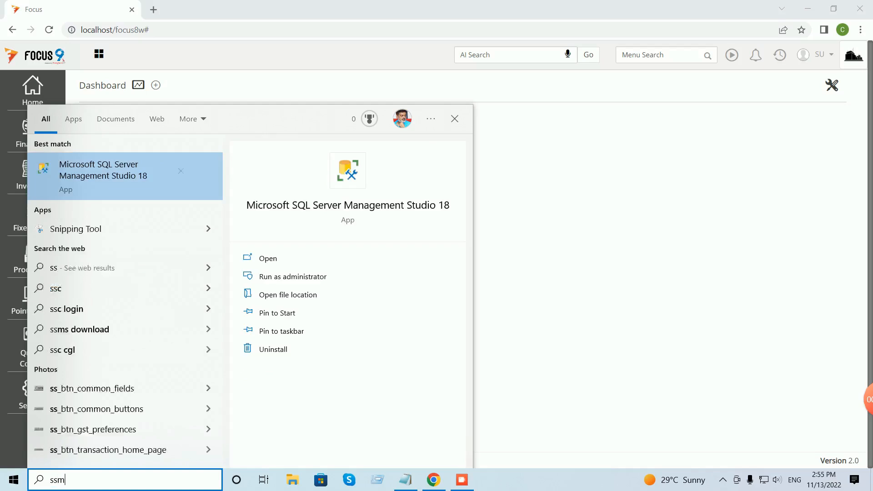
Launch SSMS, connect to local SQLEXPRESS, and open a new query on the Focus8020 database.
key("Return")
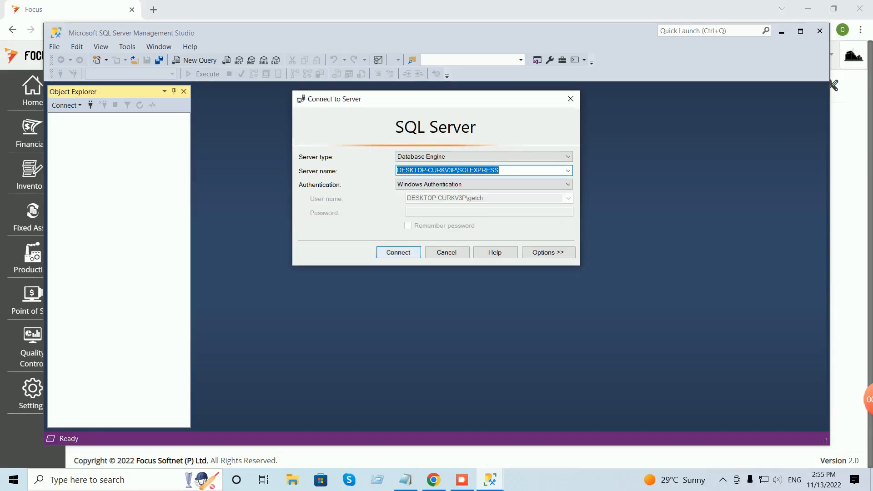
key("Return")
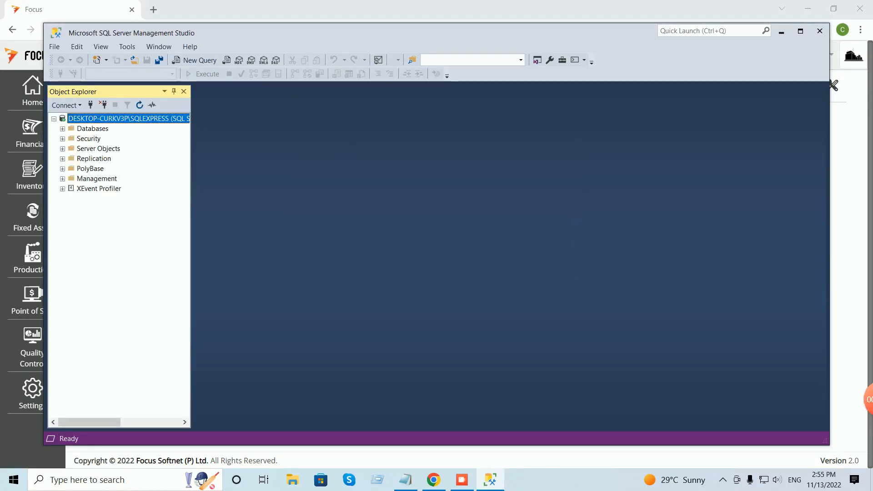
left_click(63, 129)
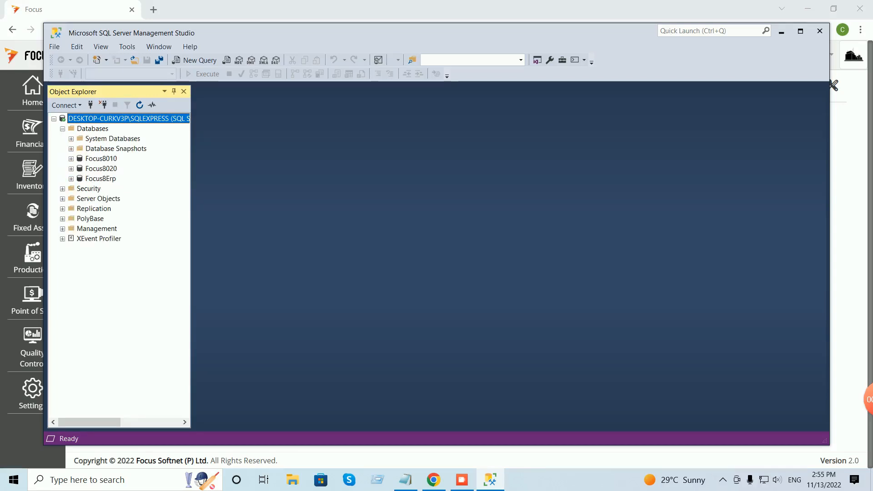
left_click(101, 168)
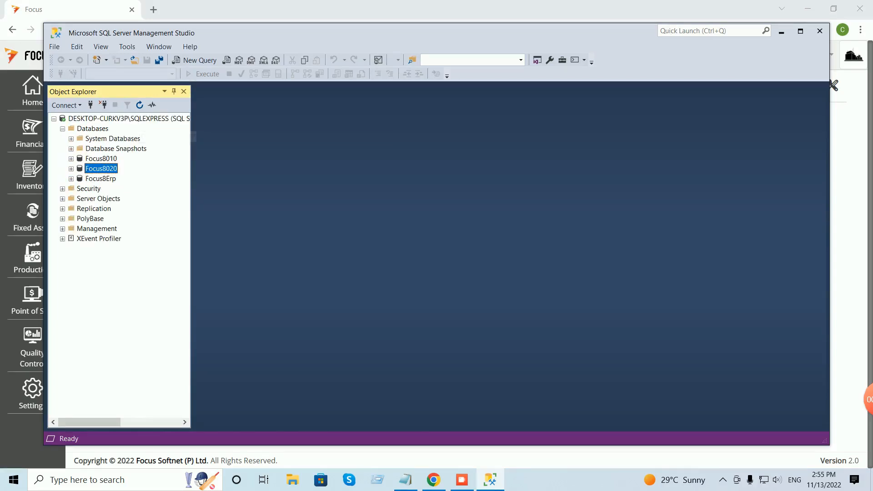
left_click(198, 61)
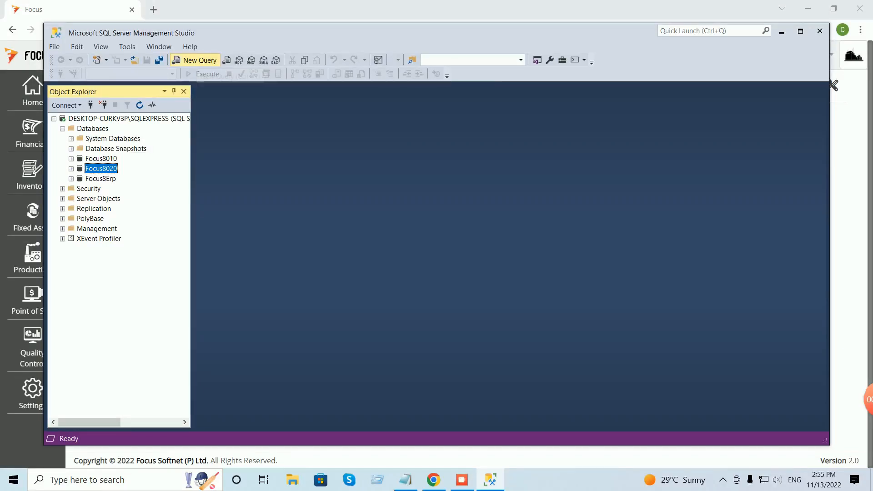
Copy the Pricebook SQL query text from the Skype chat, then minimize Skype.
left_click(350, 480)
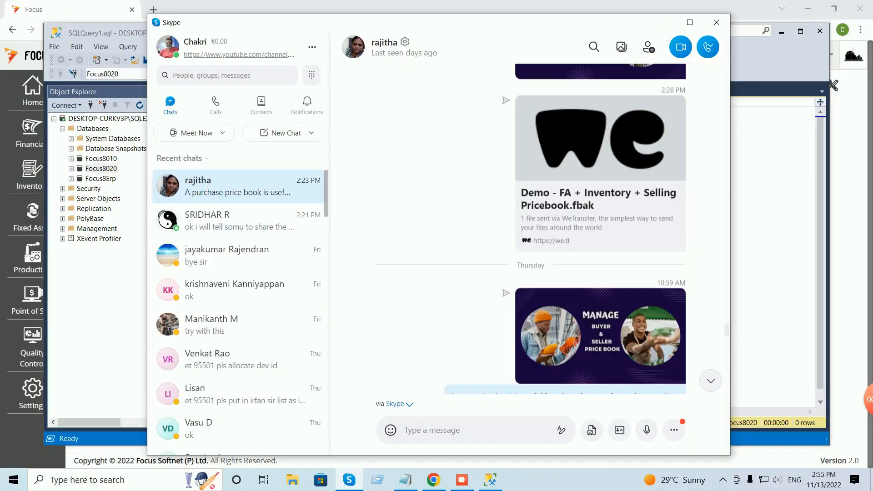
scroll(546, 229, "down", 5)
scroll(565, 229, "down", 15)
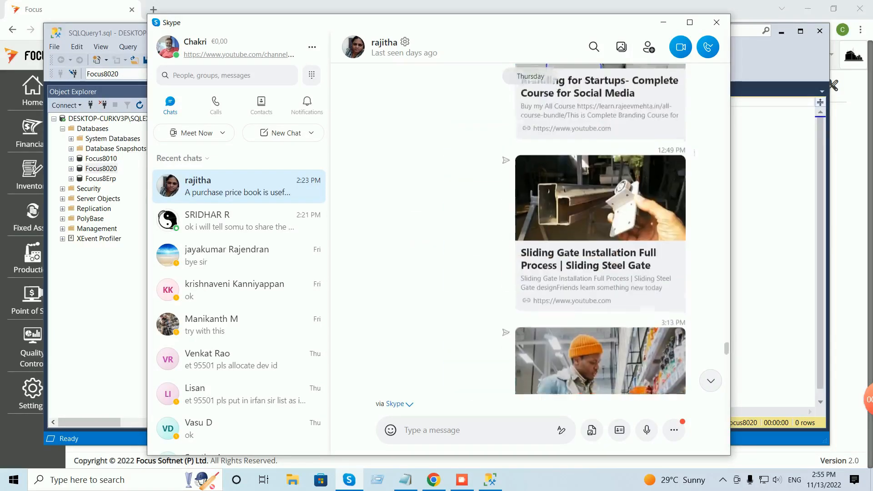
left_click_drag(450, 164, 507, 382)
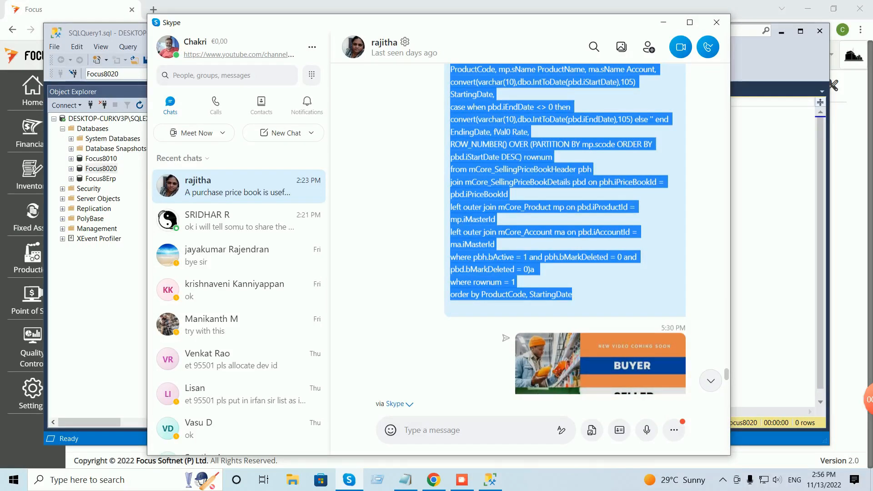
scroll(566, 228, "up", 3)
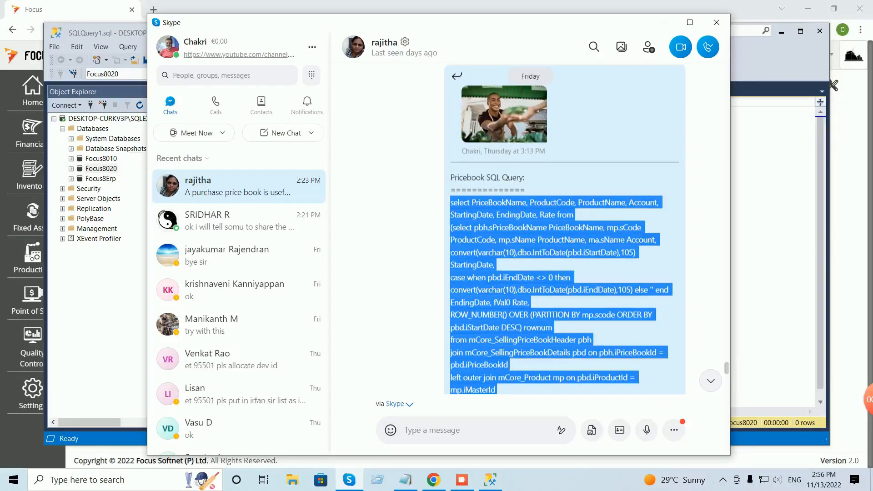
right_click(509, 215)
left_click(528, 241)
left_click(664, 22)
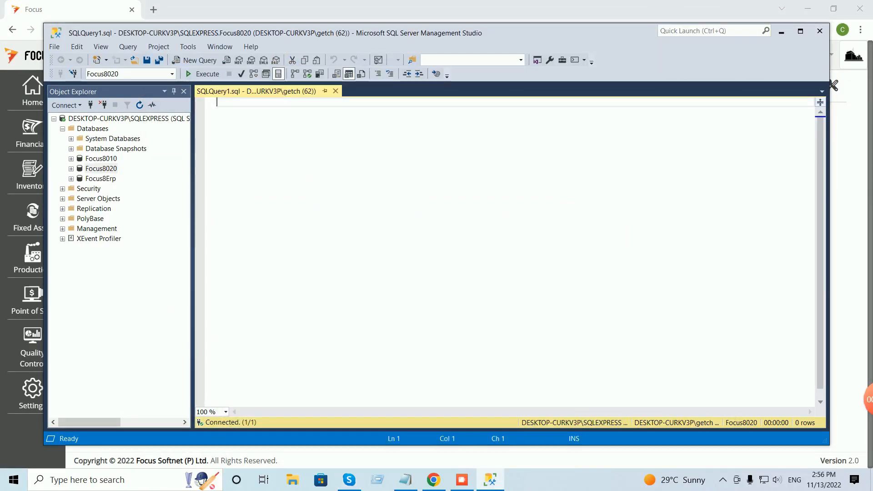
Paste the Pricebook query and execute it, returning the retail price book FG row at rate 175.
key("ctrl+v")
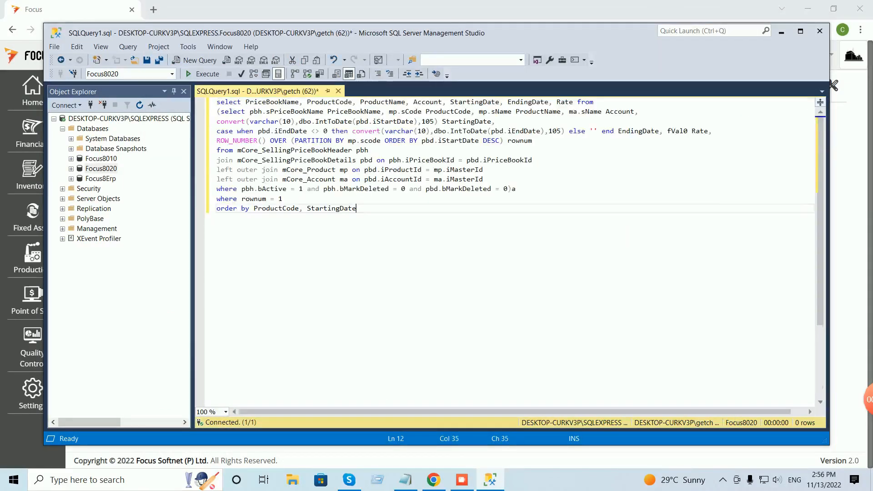
key("ctrl+shift+Home")
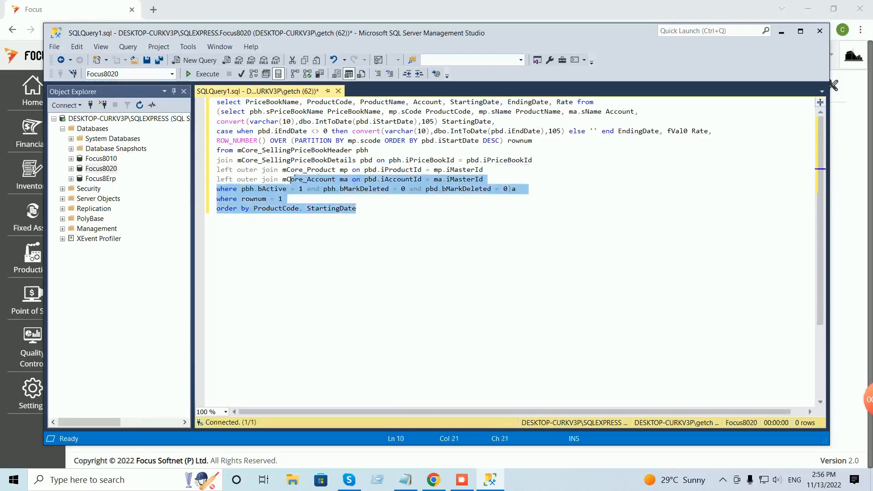
key("F5")
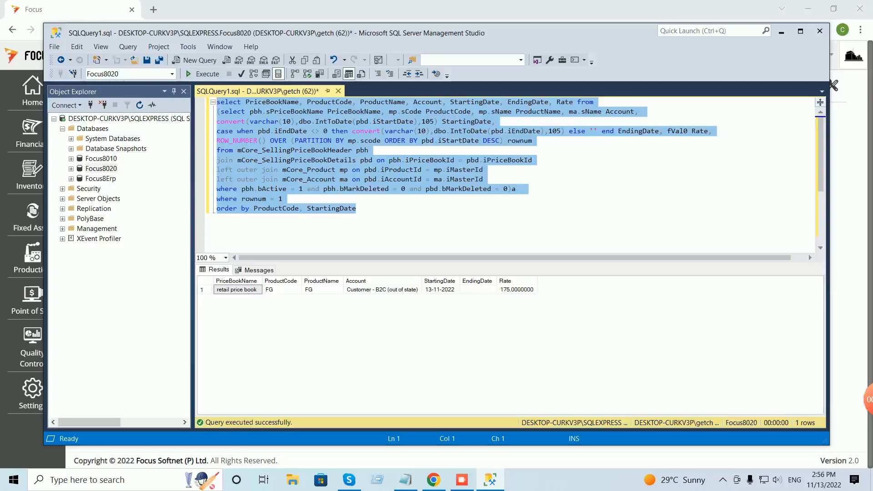
left_click(356, 208)
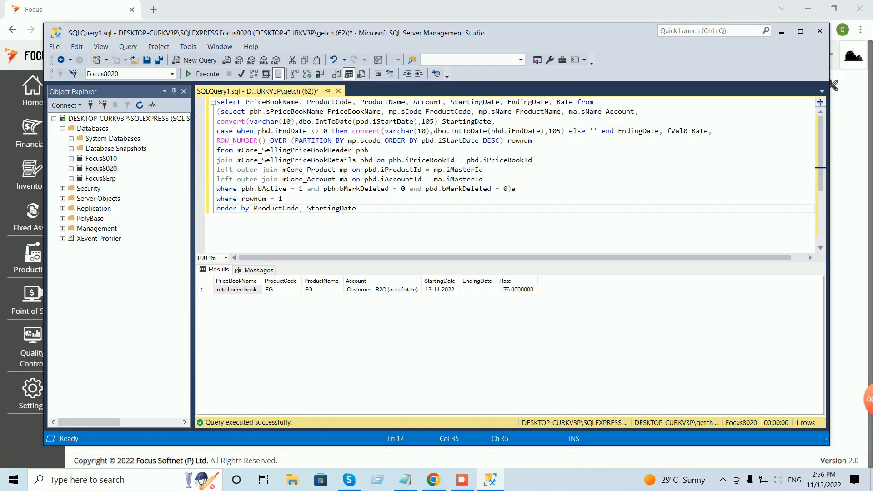
Execute only query lines 1–10, listing wholesale FG at 150 and 160, retail at 170 and 175.
left_click(516, 189)
left_click_drag(516, 189, 217, 101)
key("F5")
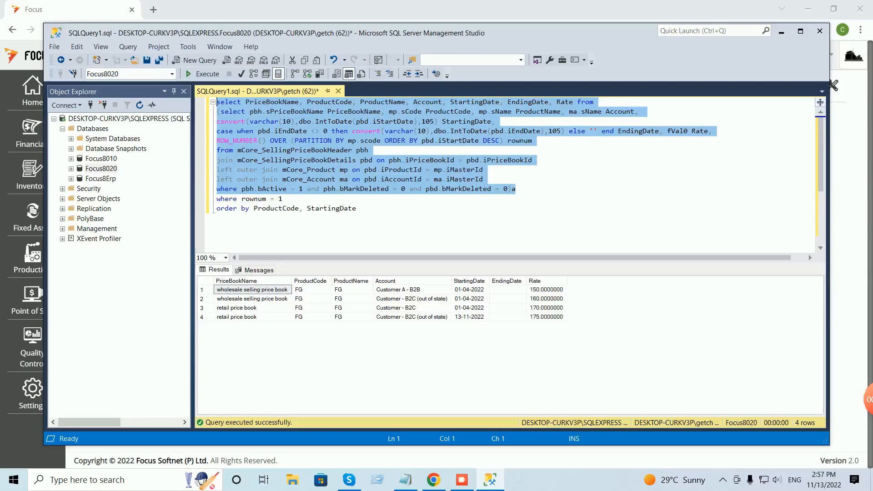
left_click(328, 208)
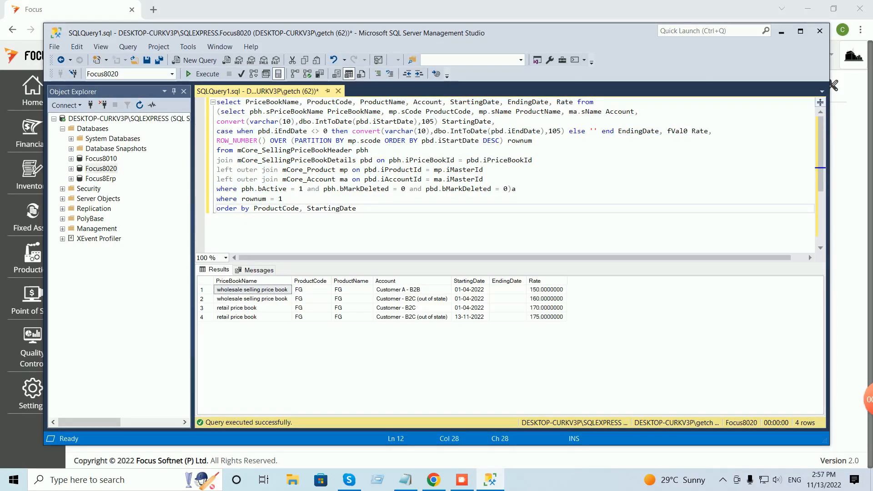
Copy query lines 1–10 up to '0)a' and minimize Management Studio.
left_click_drag(523, 188, 405, 189)
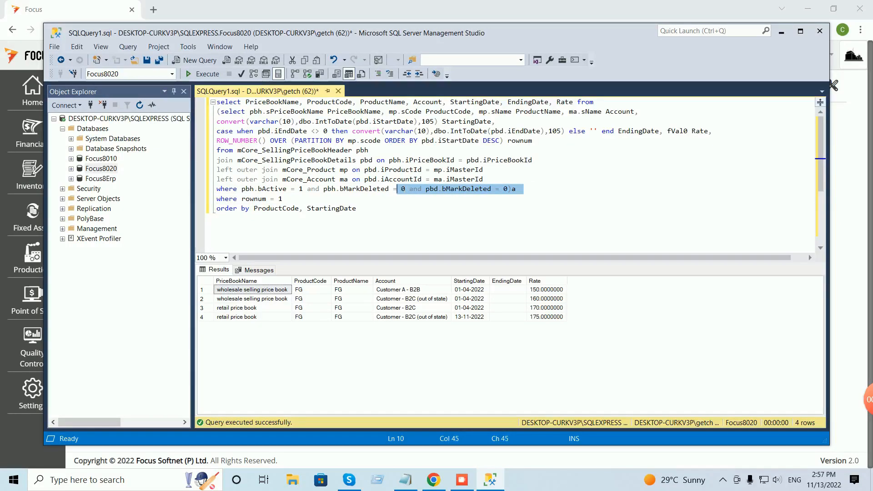
left_click(356, 208)
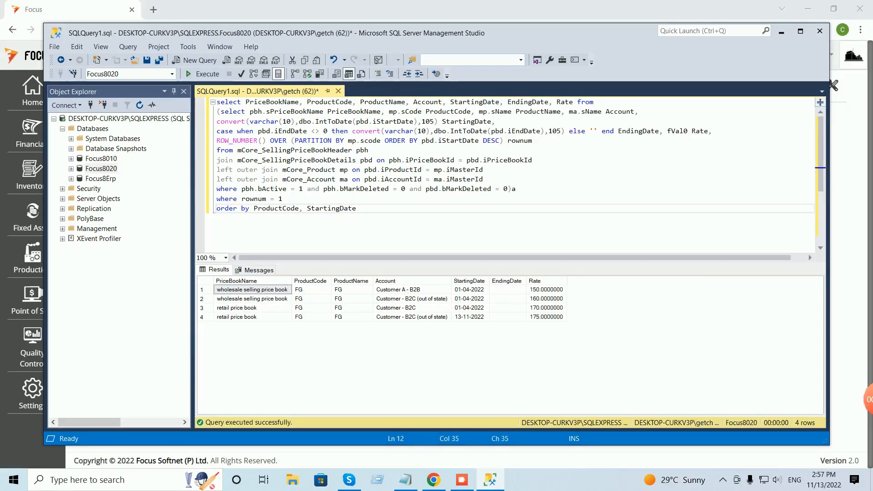
left_click_drag(516, 189, 217, 102)
right_click(285, 115)
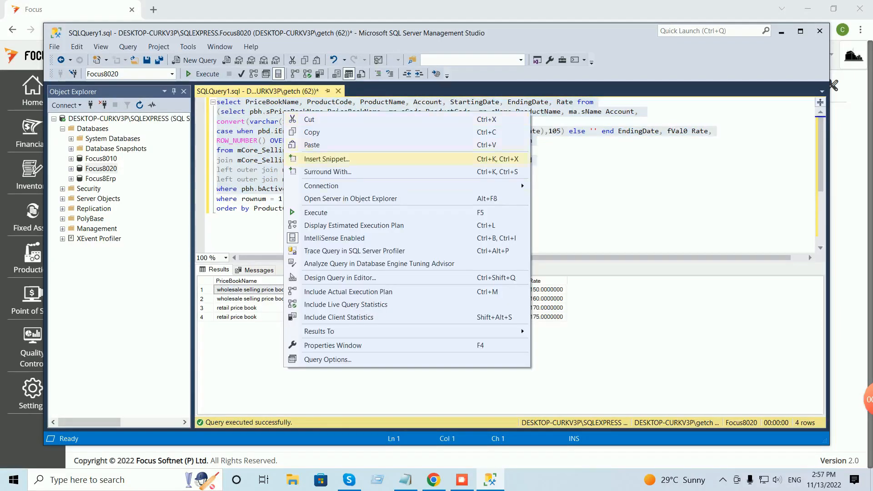
left_click(312, 132)
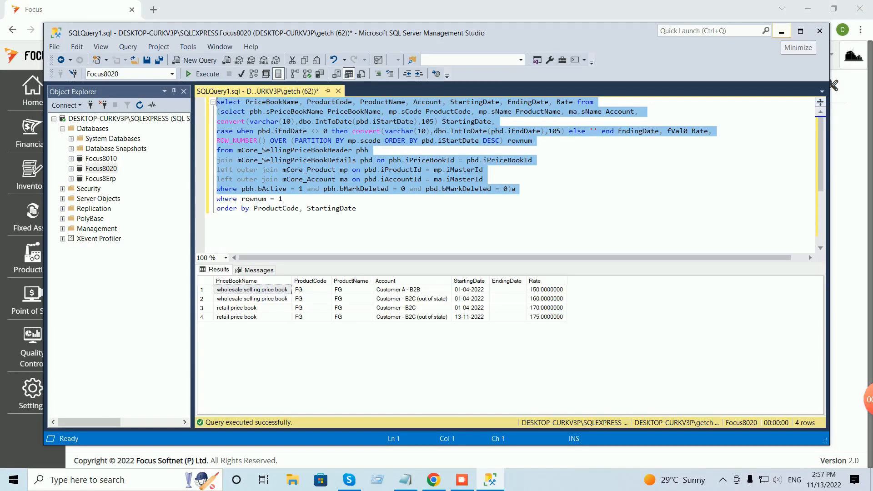
left_click(782, 32)
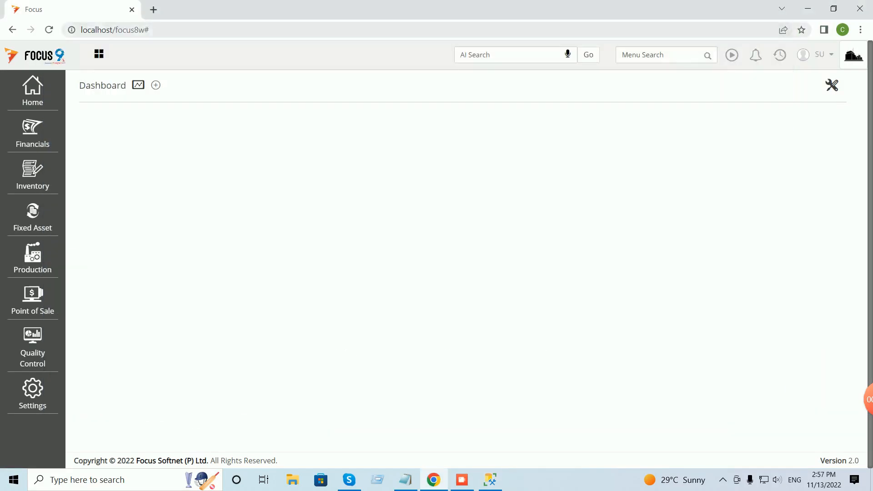
Open Report Designer through the Focus menu search for 'repor'.
left_click(655, 55)
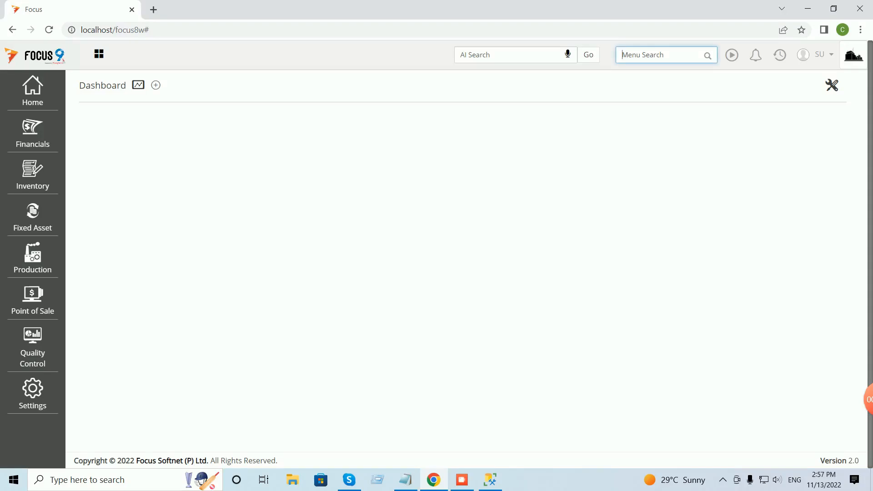
type("repor")
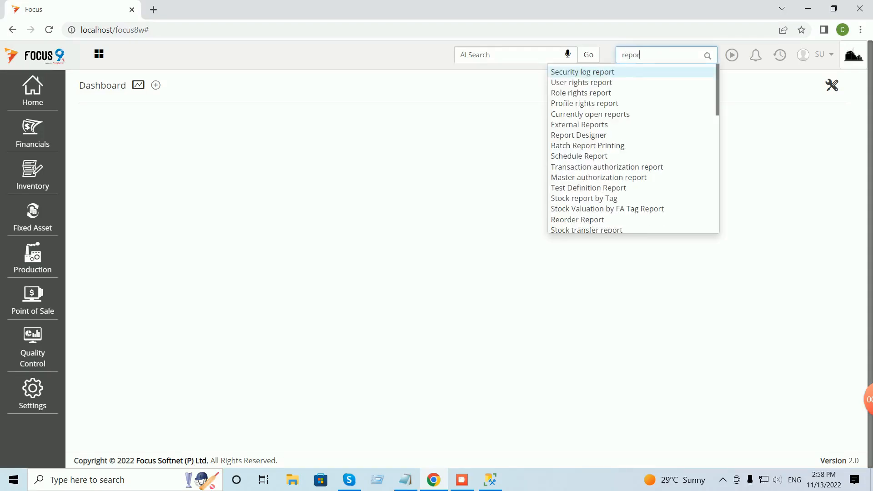
key("Return")
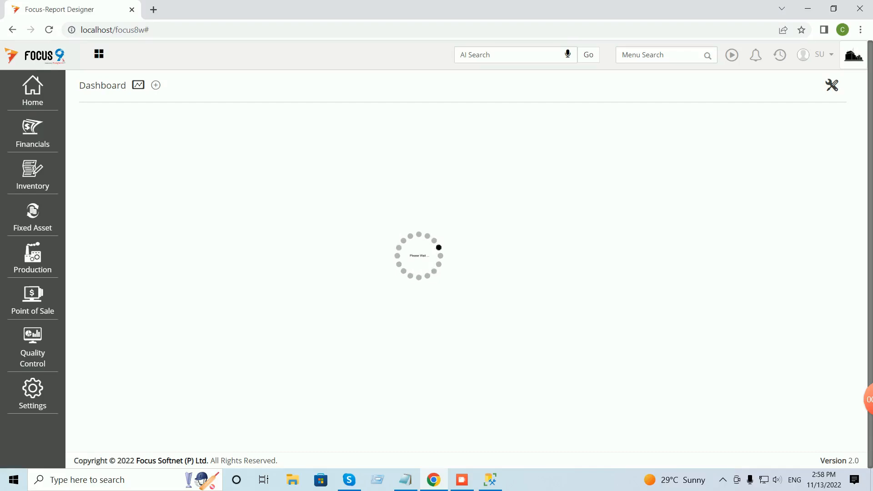
left_click(291, 141)
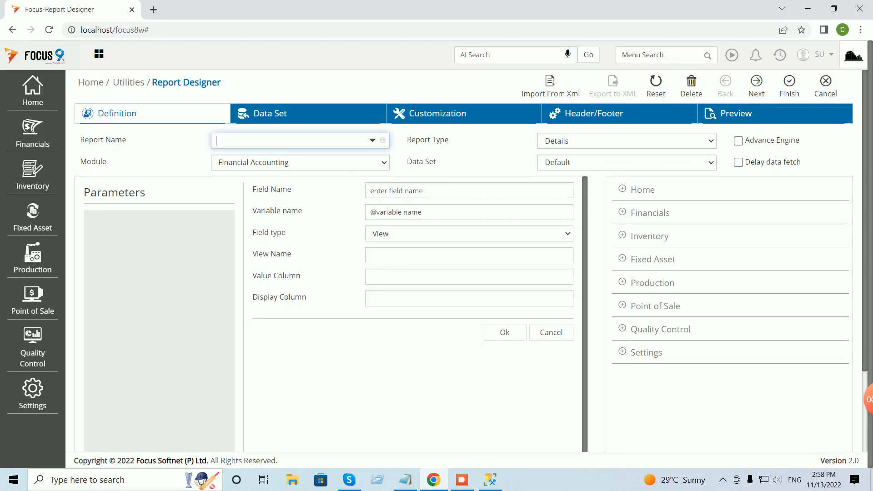
Name the report 'selling price book' with module Master, Query data set, and Details report type.
type("selling price book")
key("Tab")
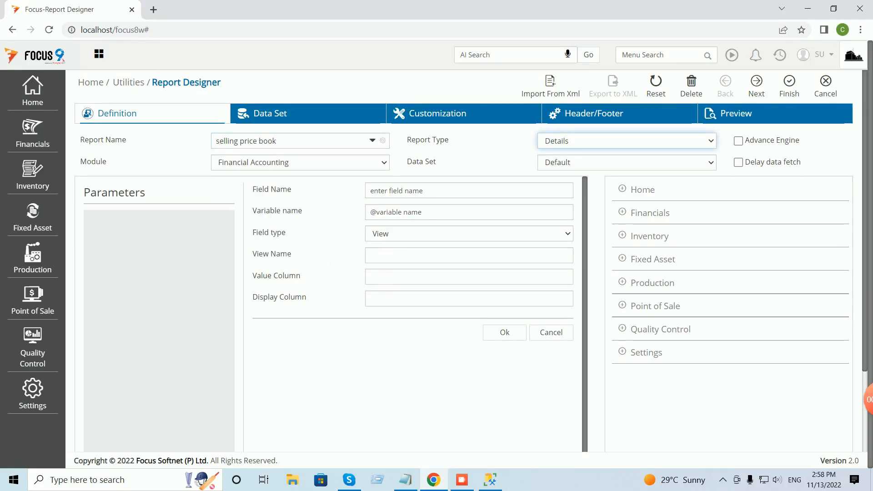
left_click(300, 163)
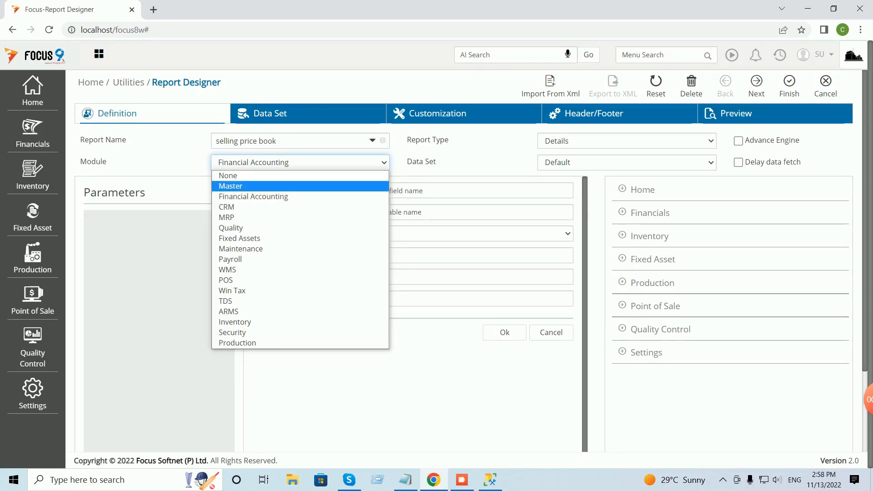
left_click(231, 186)
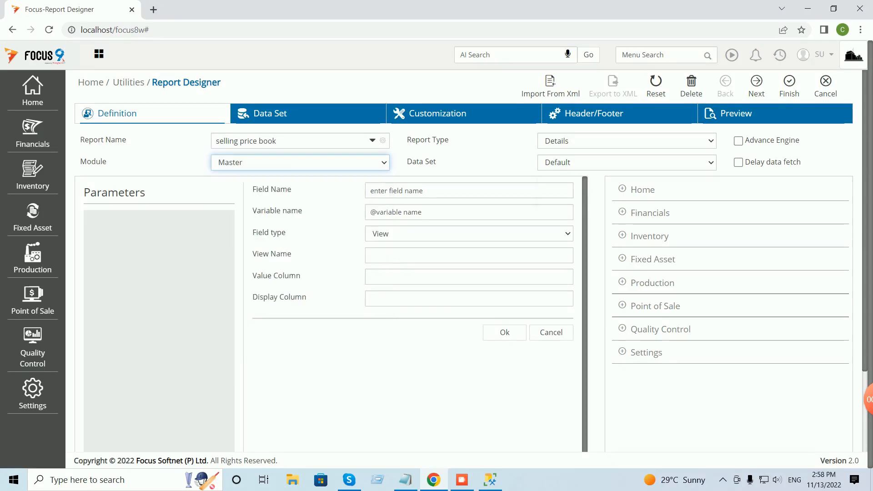
left_click(627, 162)
left_click(556, 186)
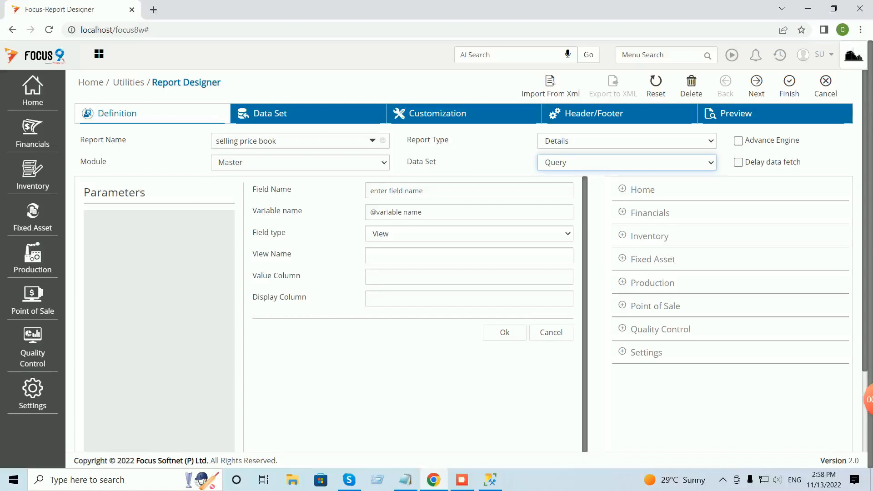
left_click(627, 141)
left_click(627, 154)
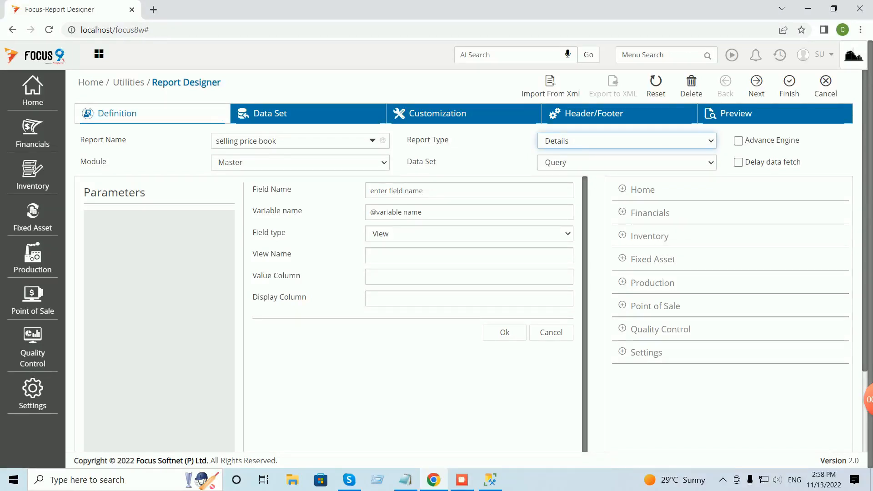
left_click(289, 113)
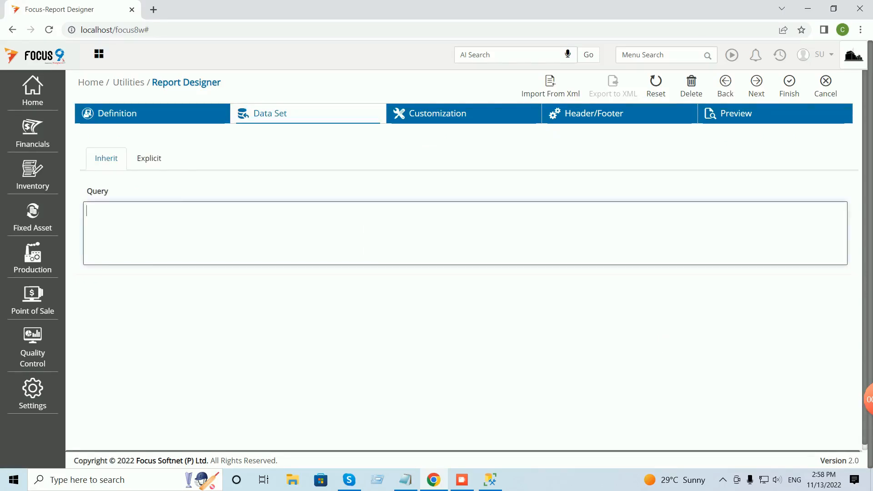
Paste the price book SQL into the report's data set query and return to Definition.
key("ctrl+v")
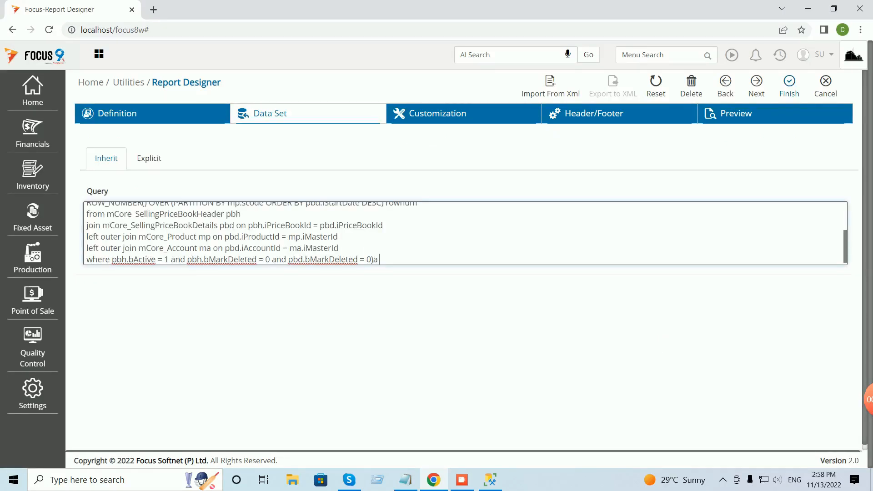
left_click(789, 86)
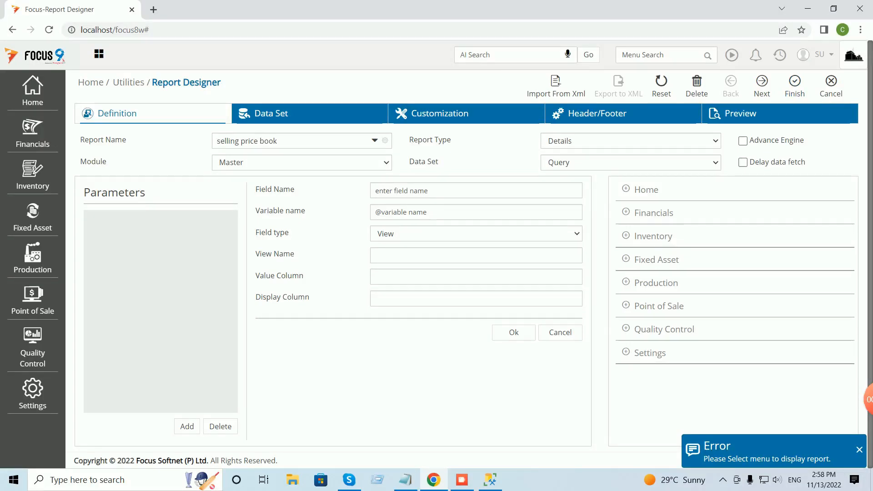
left_click(626, 212)
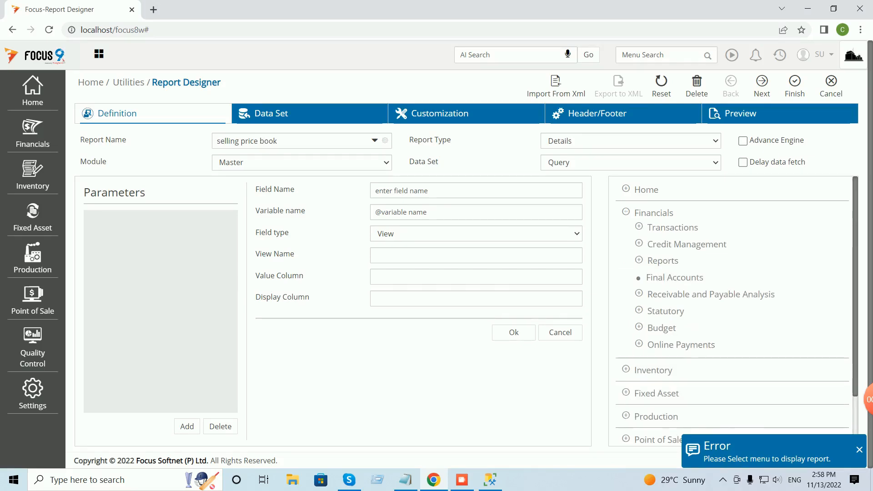
Place the report under Financials > Reports > Sales Report in the menu tree.
left_click(639, 260)
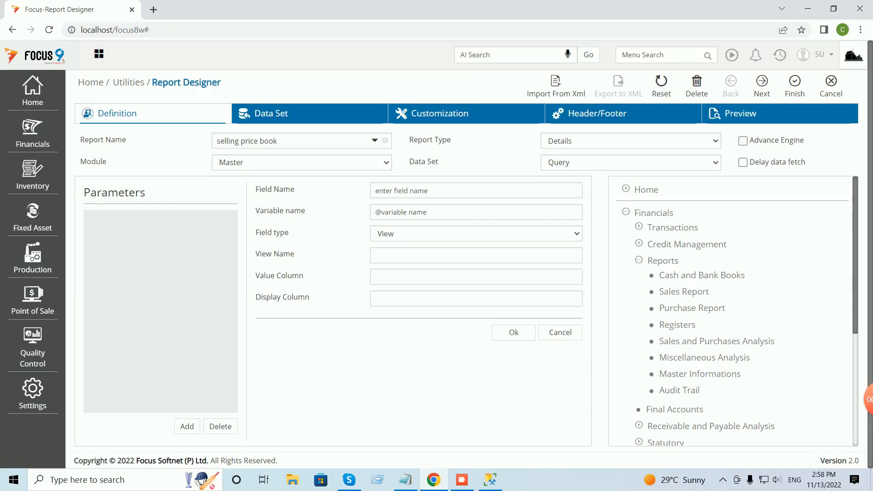
left_click(685, 292)
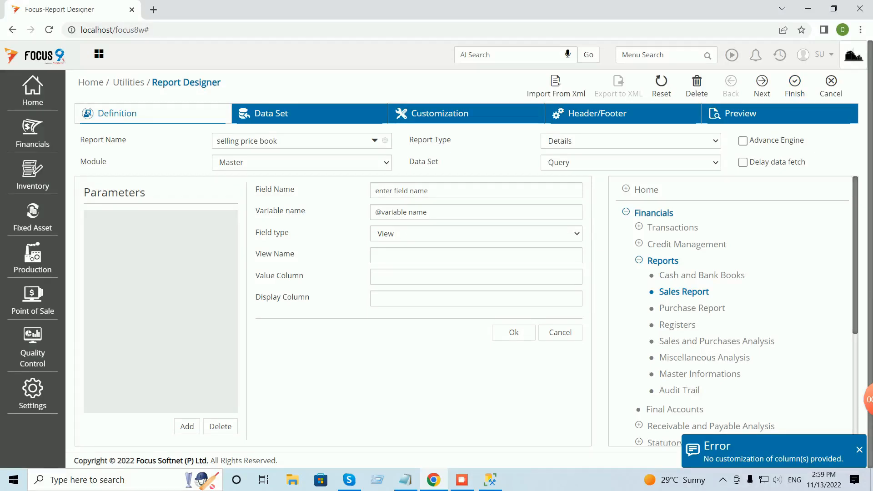
left_click(466, 114)
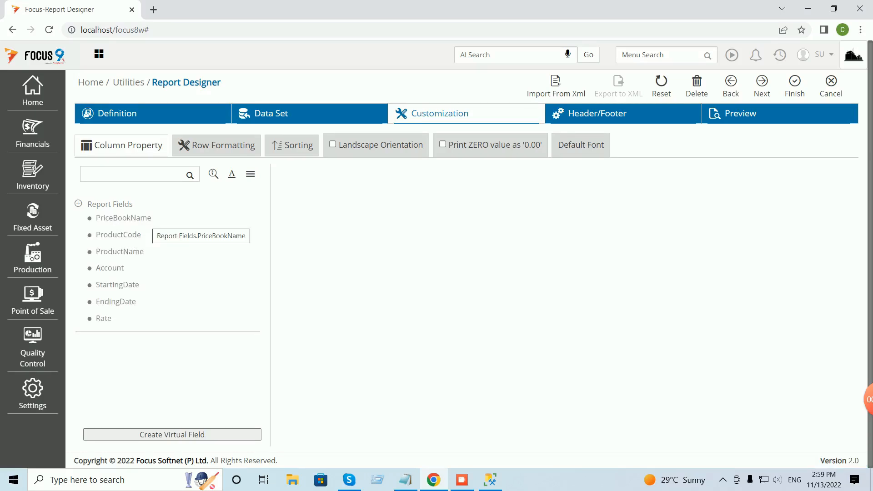
Add PriceBookName, ProductCode, ProductName, Account, StartingDate, EndingDate and Rate as columns, then save and close.
double_click(144, 219)
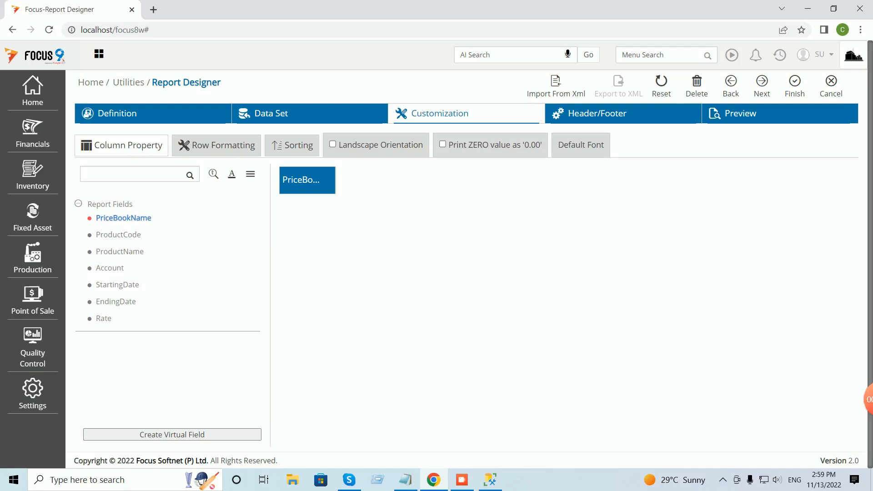
double_click(127, 235)
double_click(121, 252)
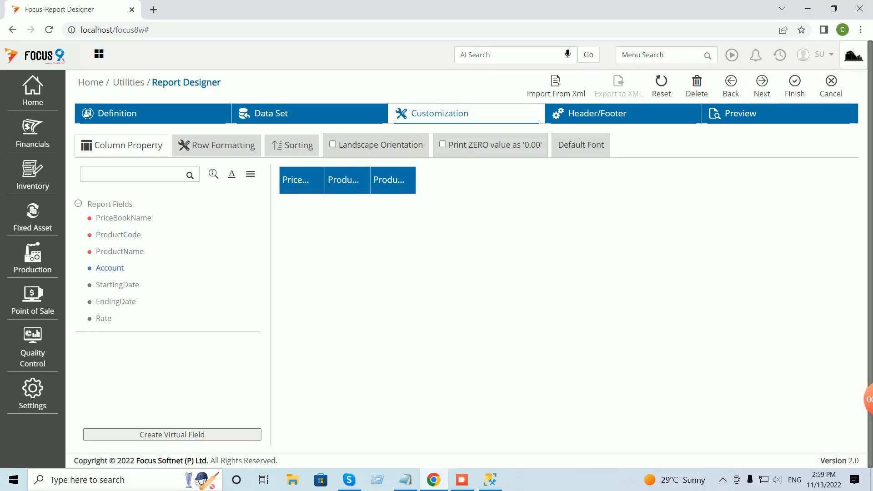
double_click(112, 268)
double_click(118, 286)
double_click(116, 302)
double_click(103, 319)
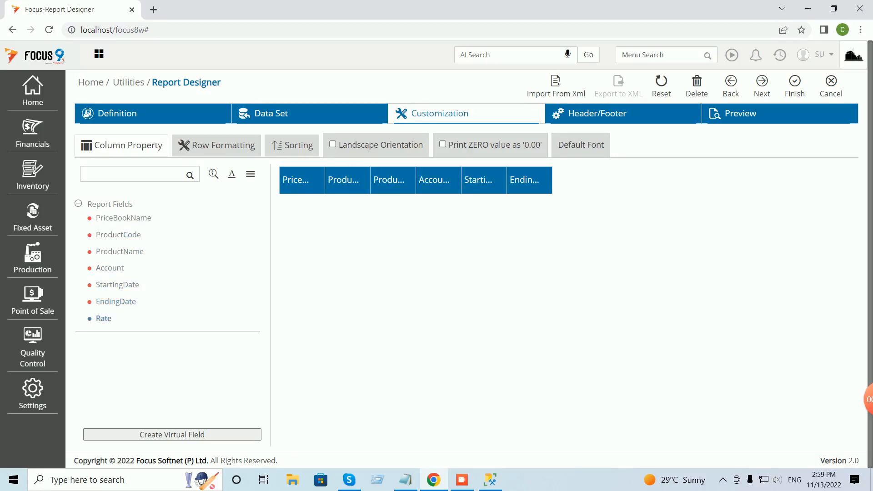
left_click(795, 84)
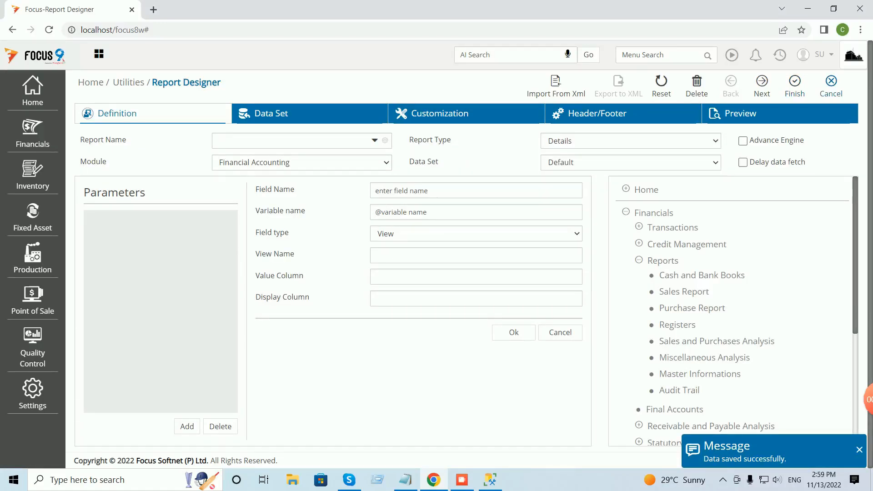
left_click(831, 85)
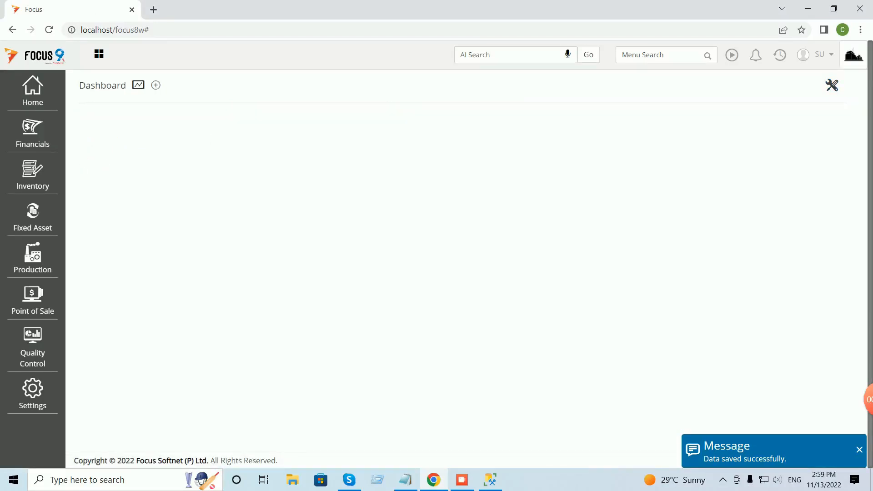
Log out of Focus and sign back in with the su user and its password.
left_click(823, 54)
left_click(751, 110)
type("su")
key("Tab")
type("•")
key("BackSpace")
type("su")
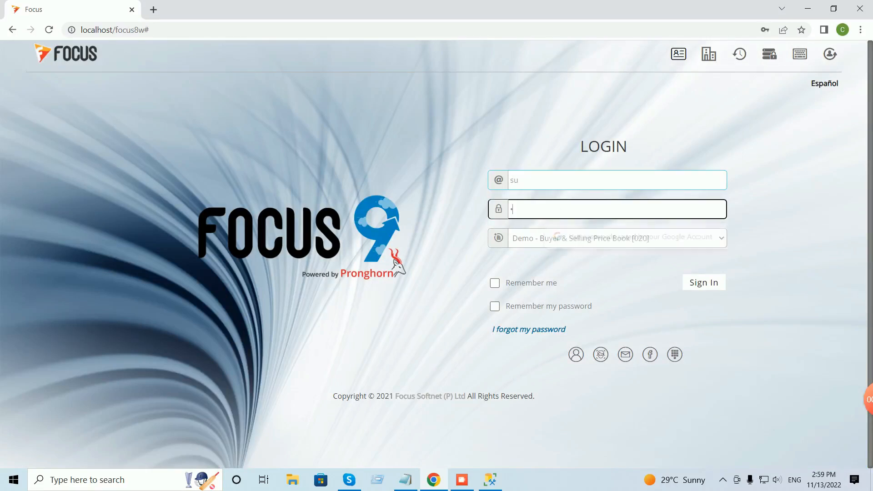
key("Return")
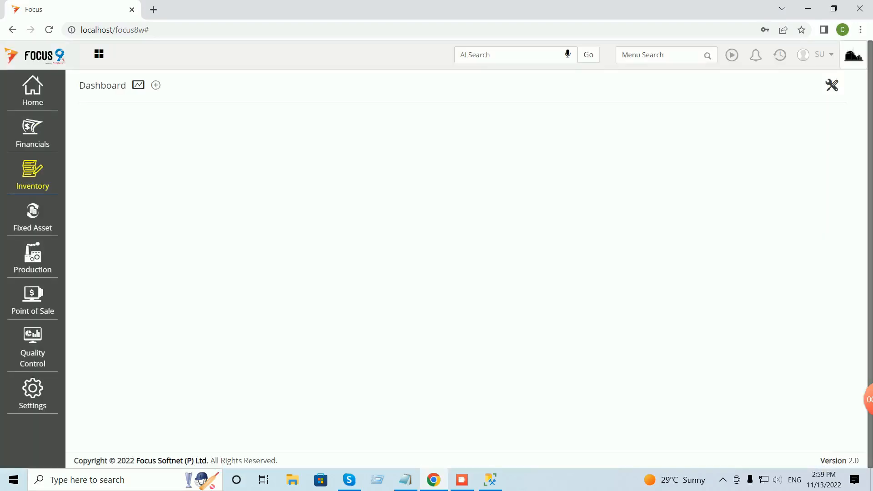
Run the selling price book report from Financials > Reports > Sales Report.
left_click(32, 133)
left_click(92, 152)
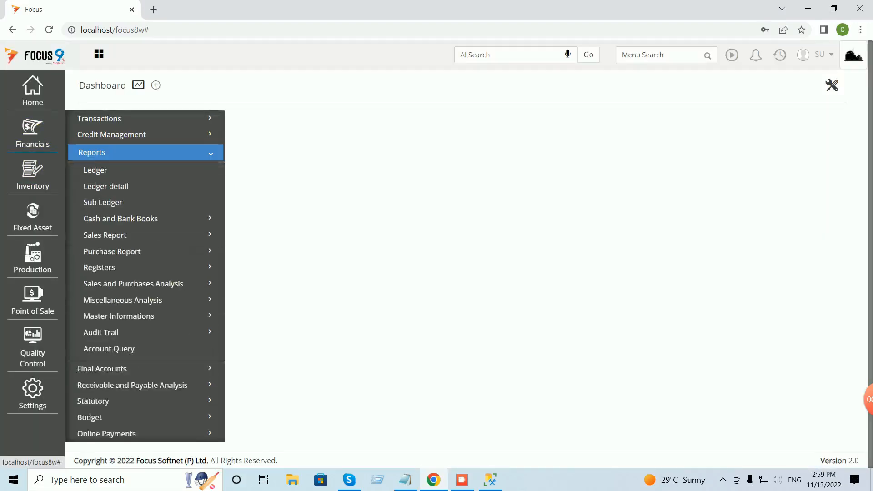
left_click(105, 235)
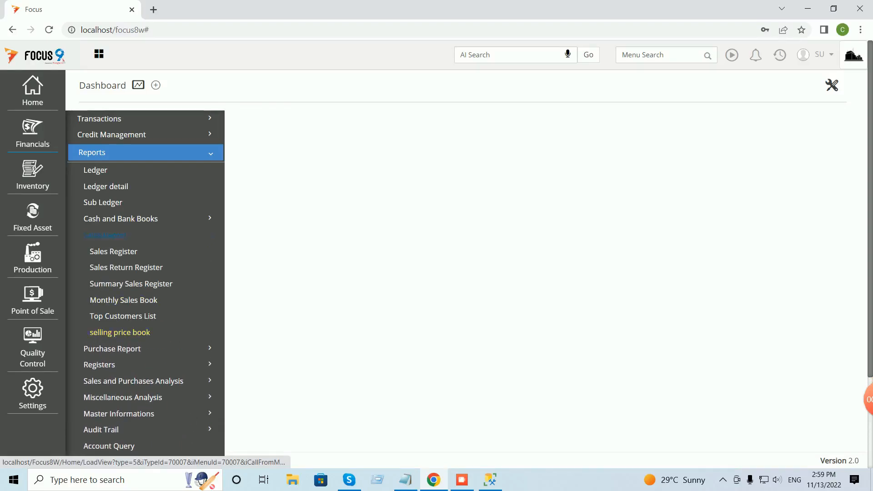
left_click(119, 332)
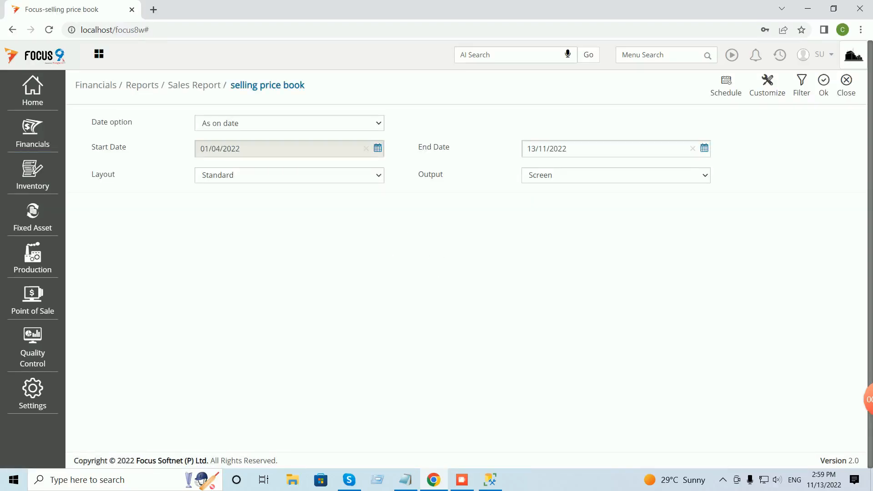
left_click(824, 85)
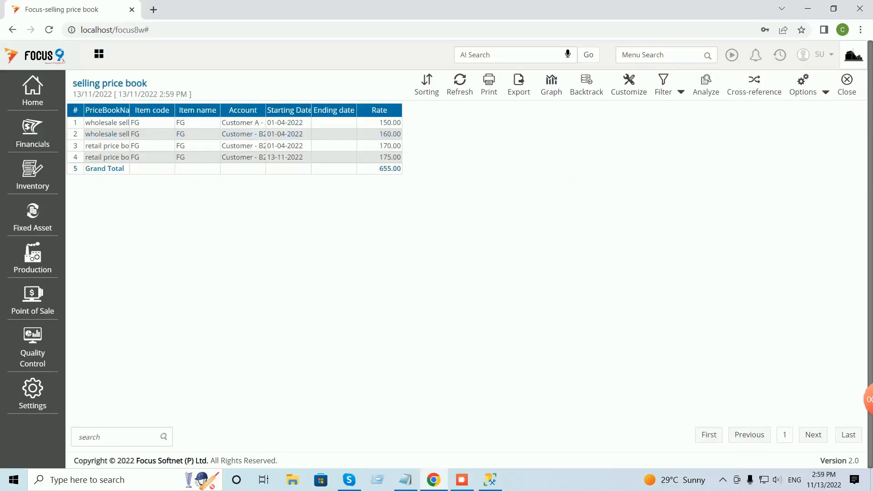
Auto-adjust column widths to review the four rows totalling 655.00, then close the results.
left_click(826, 92)
left_click(785, 111)
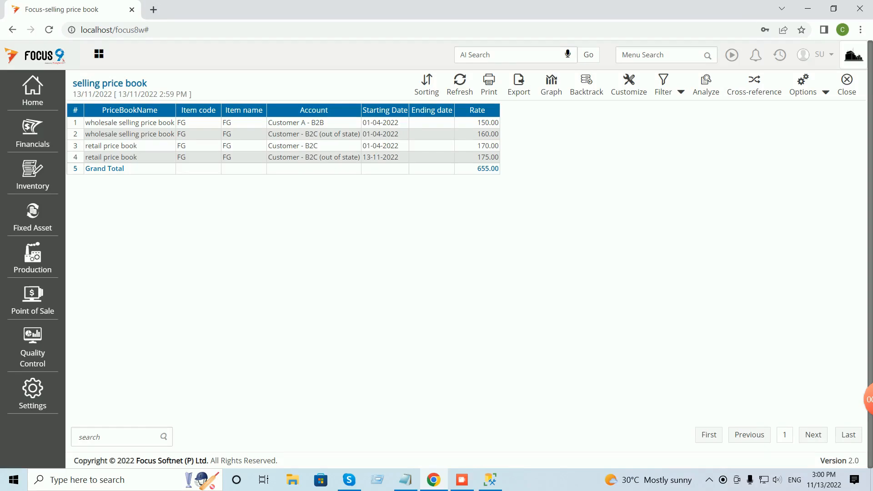
left_click(847, 84)
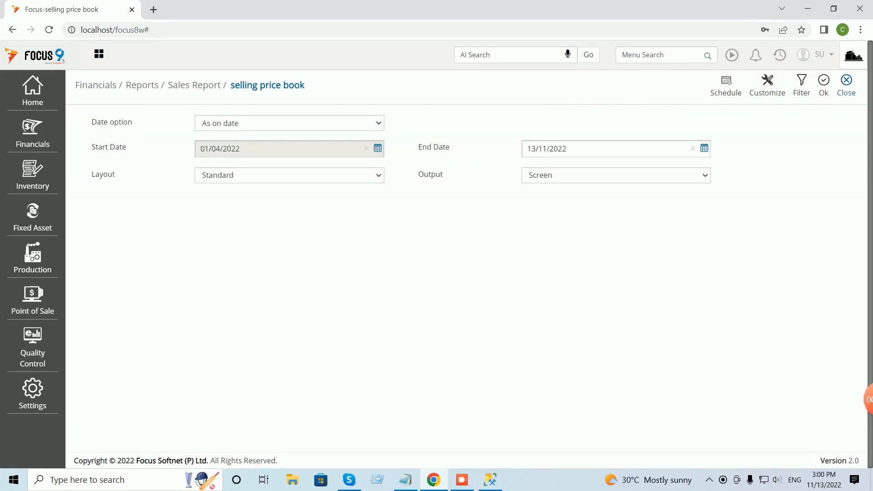
Close the selling price book report options and log out from the SU user menu.
left_click(847, 84)
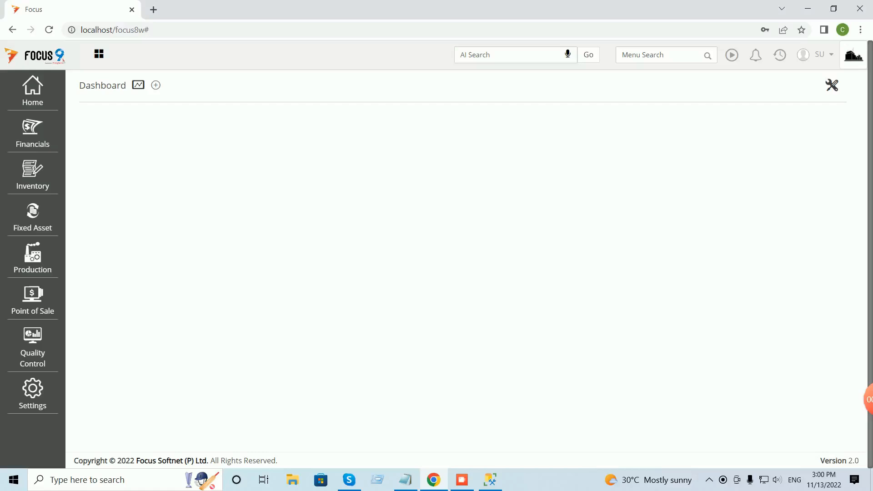
left_click(825, 54)
left_click(752, 109)
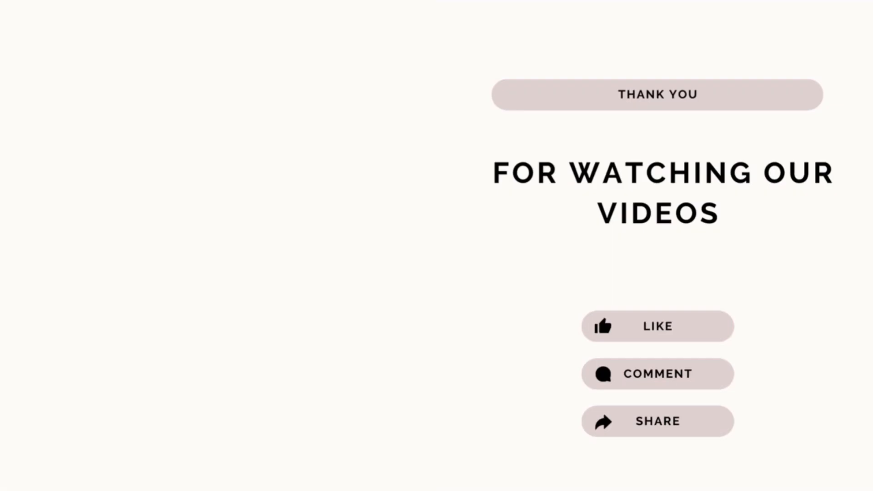